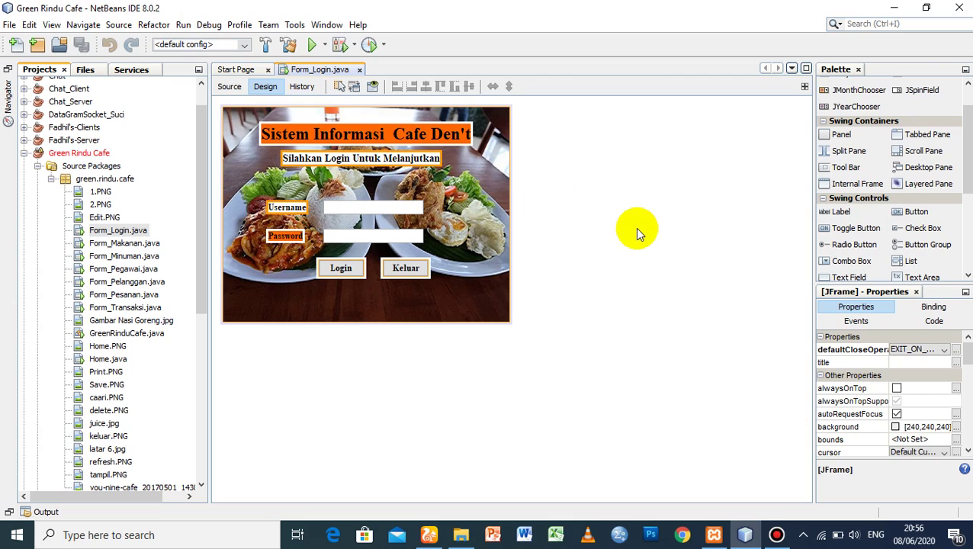
- Run Form_Login.java from the Projects tree using Run File
{"action": "left_click", "coordinate": [128, 231]}
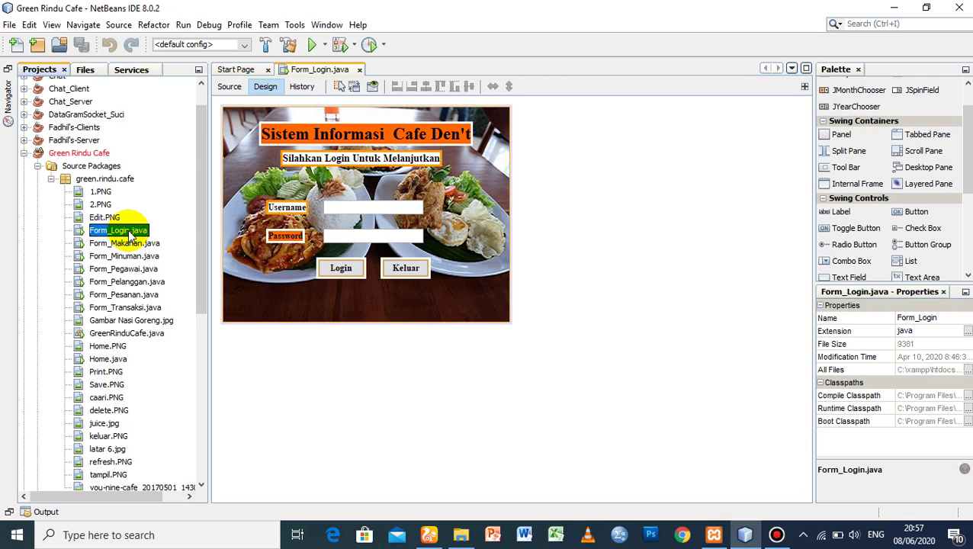
{"action": "right_click", "coordinate": [130, 234]}
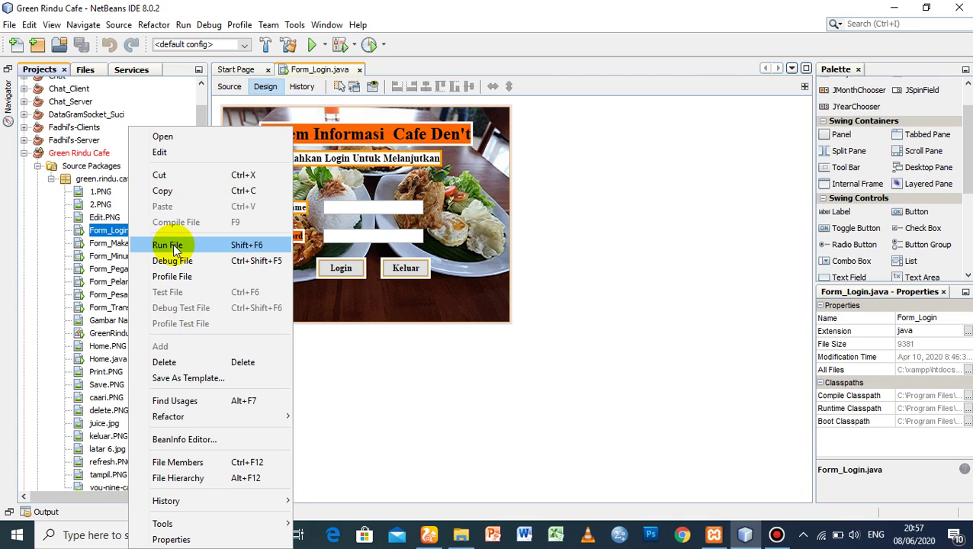
{"action": "left_click", "coordinate": [175, 248]}
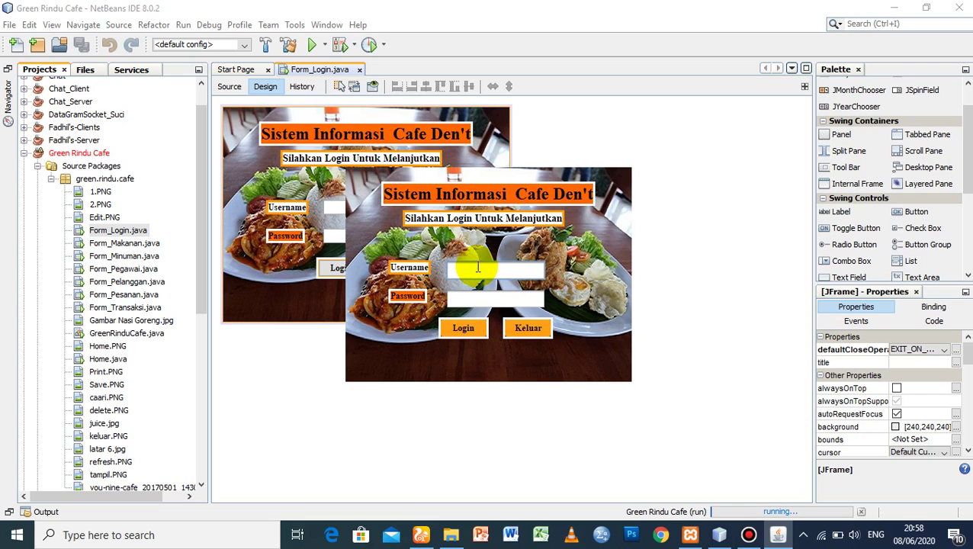
- Try logging in as admin with a wrong password and dismiss the error message
{"action": "type", "text": "admin"}
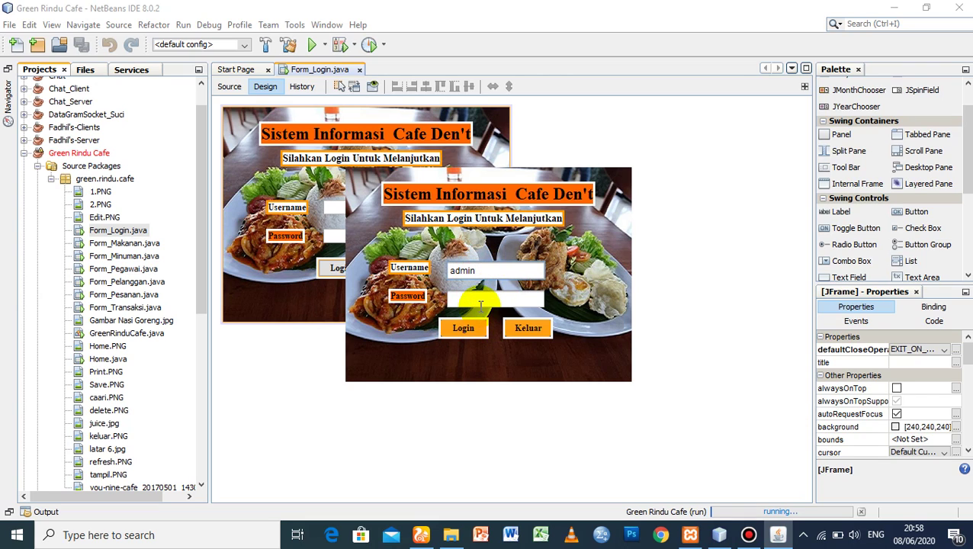
{"action": "left_click", "coordinate": [480, 305]}
{"action": "type", "text": "***"}
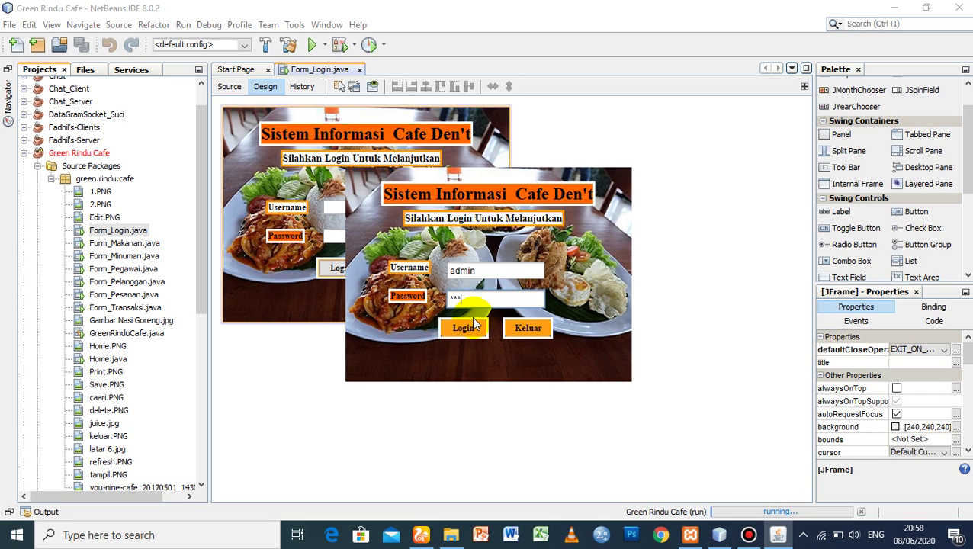
{"action": "left_click", "coordinate": [469, 329]}
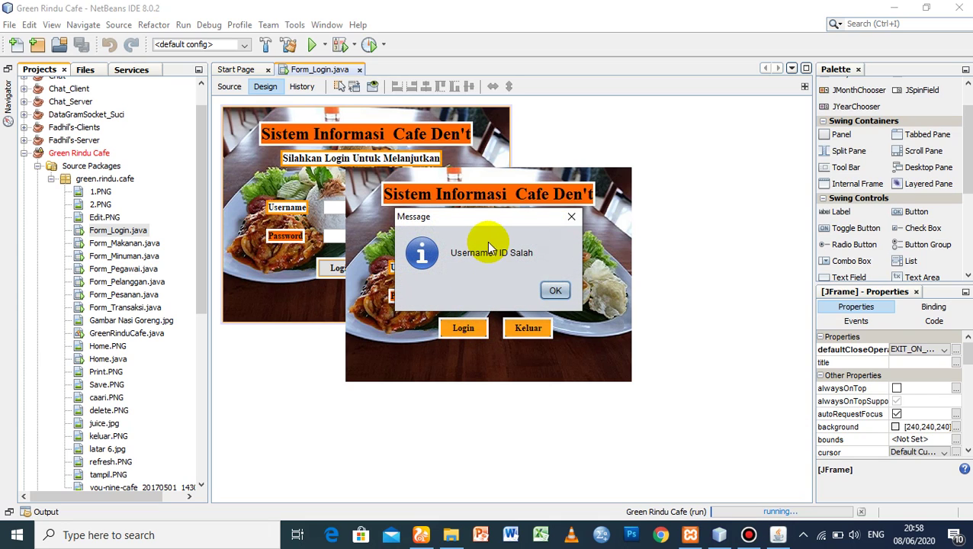
{"action": "left_click_drag", "start_coordinate": [488, 217], "coordinate": [458, 219]}
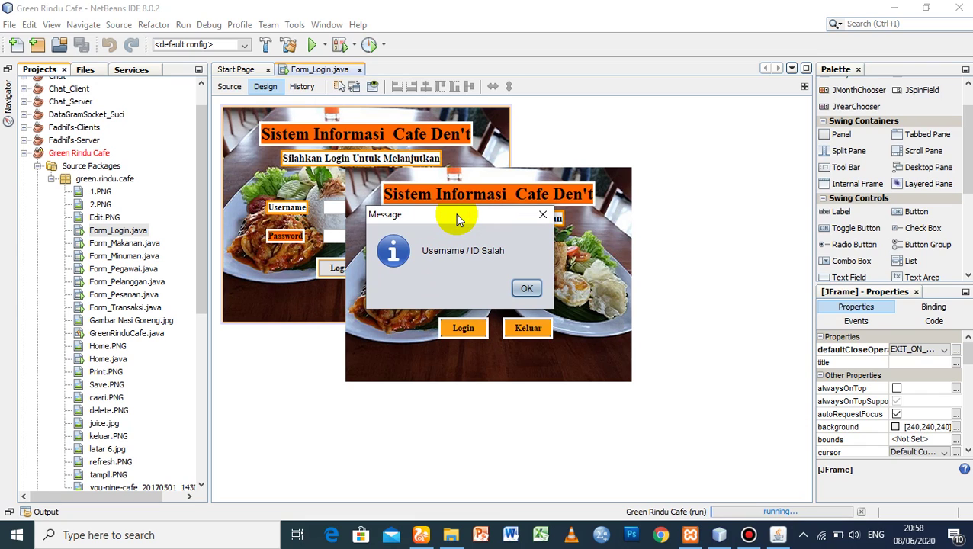
{"action": "left_click", "coordinate": [537, 287]}
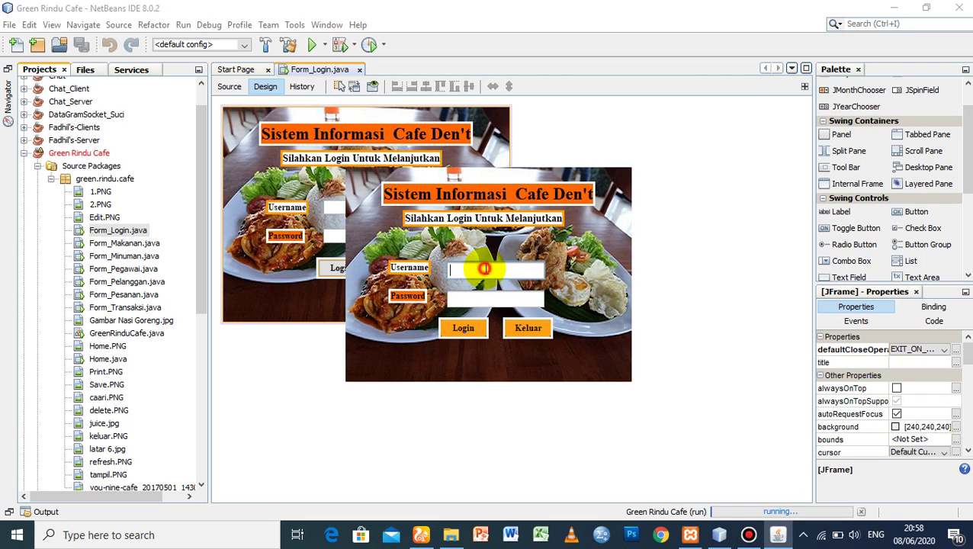
- Log in as admin with the correct password and dismiss the Login Berhasil message
{"action": "type", "text": "admin"}
{"action": "key", "text": "Tab"}
{"action": "type", "text": "******"}
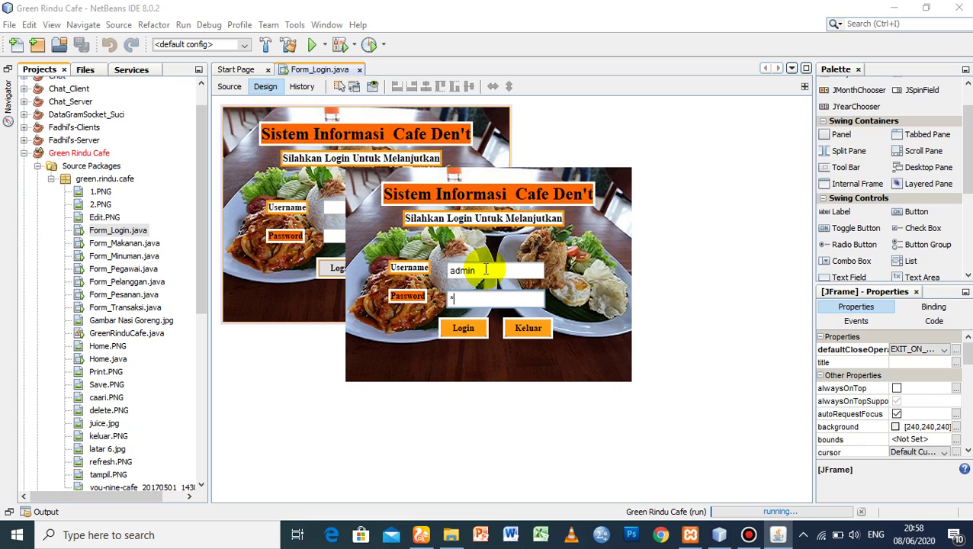
{"action": "type", "text": "**"}
{"action": "left_click", "coordinate": [473, 329]}
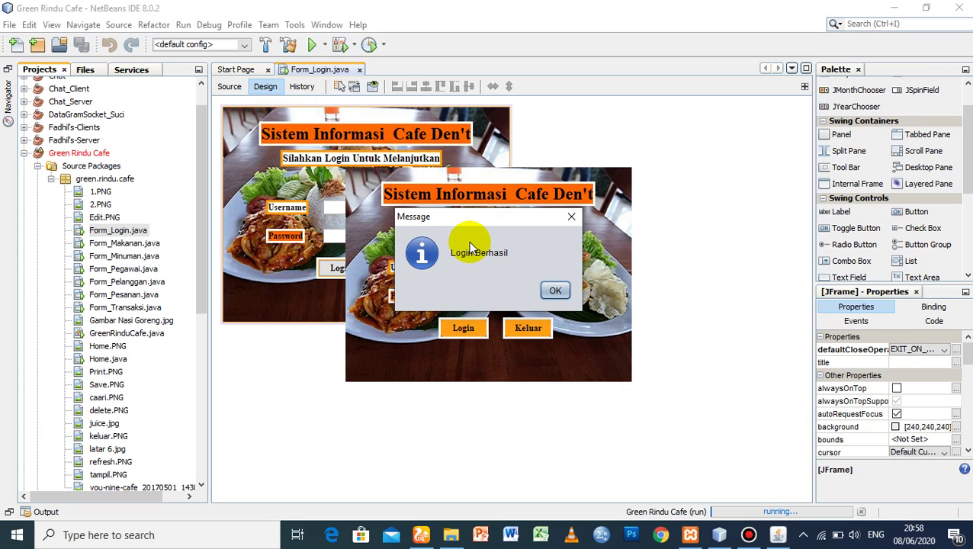
{"action": "left_click", "coordinate": [555, 290]}
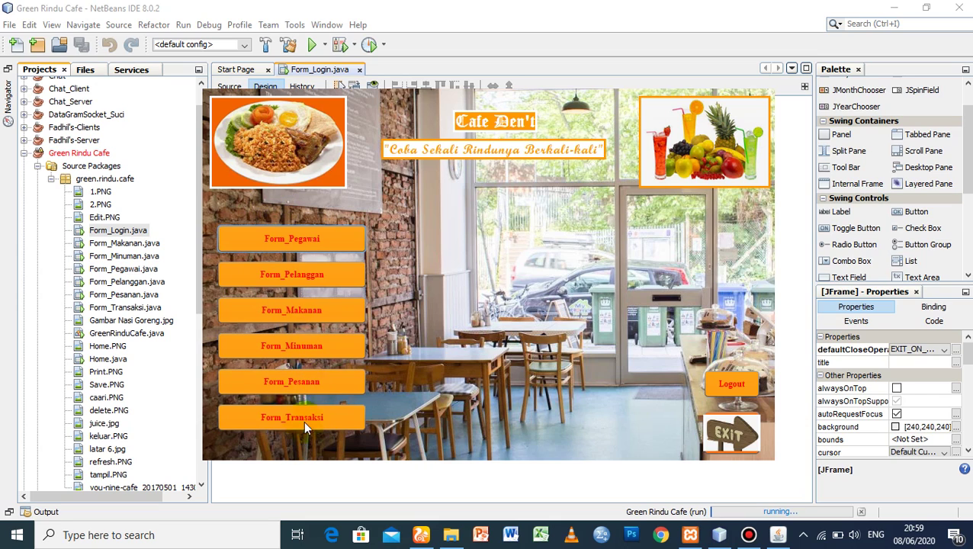
- Confirm the Login Berhasil dialog to bring up the cafe app's main menu
{"action": "left_click", "coordinate": [339, 274]}
- Open Form_Pegawai, show all employees, and scroll through rows Peg01 to Peg06
{"action": "left_click", "coordinate": [316, 236]}
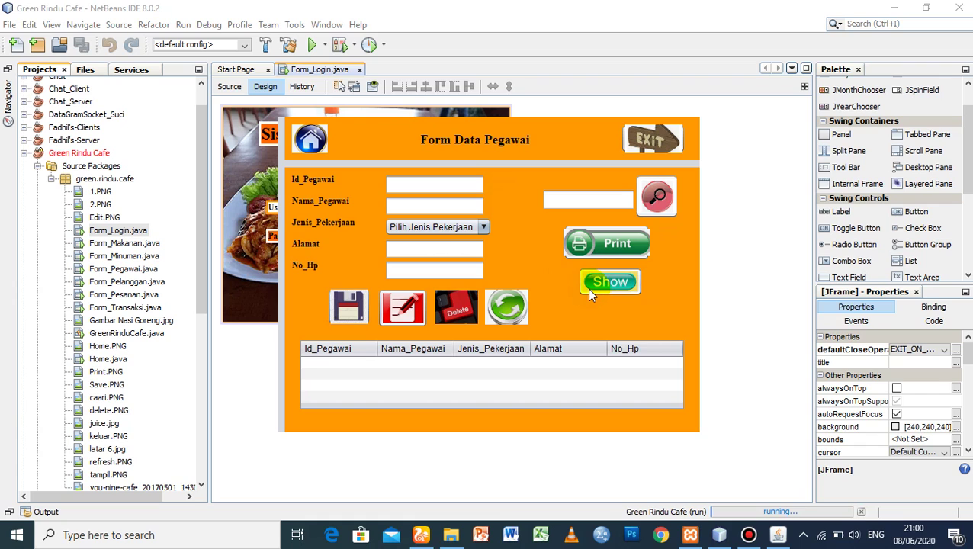
{"action": "left_click", "coordinate": [599, 288]}
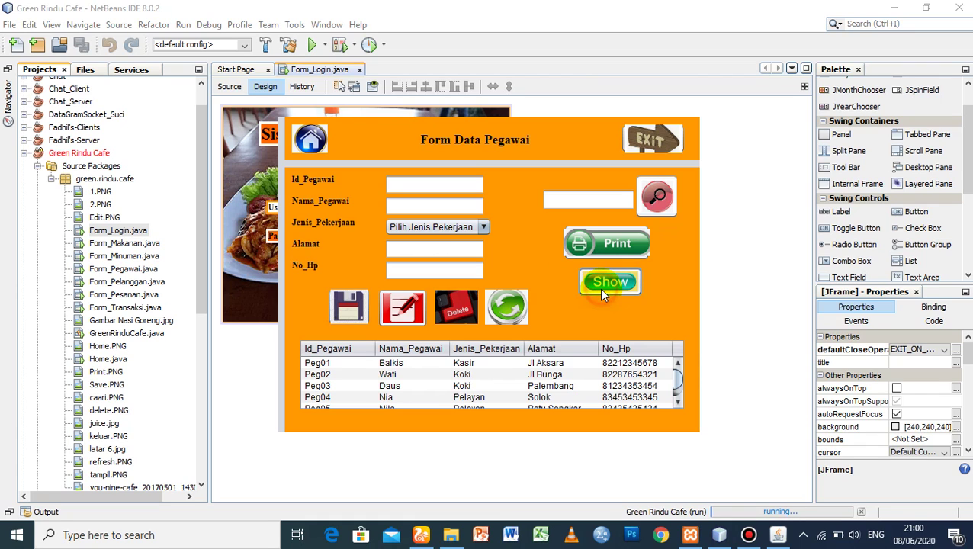
{"action": "left_click_drag", "start_coordinate": [675, 373], "coordinate": [678, 387]}
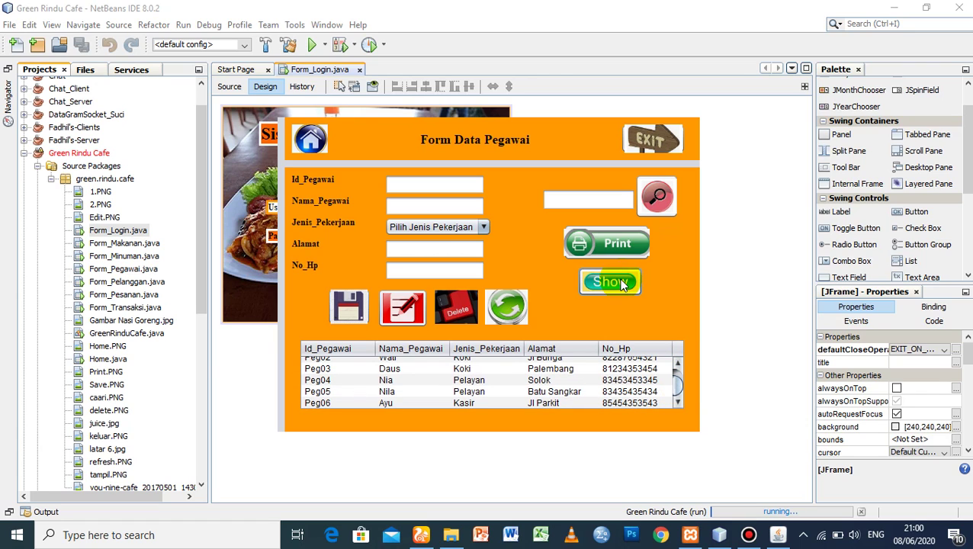
{"action": "scroll", "coordinate": [678, 381], "scroll_direction": "up", "scroll_amount": 1}
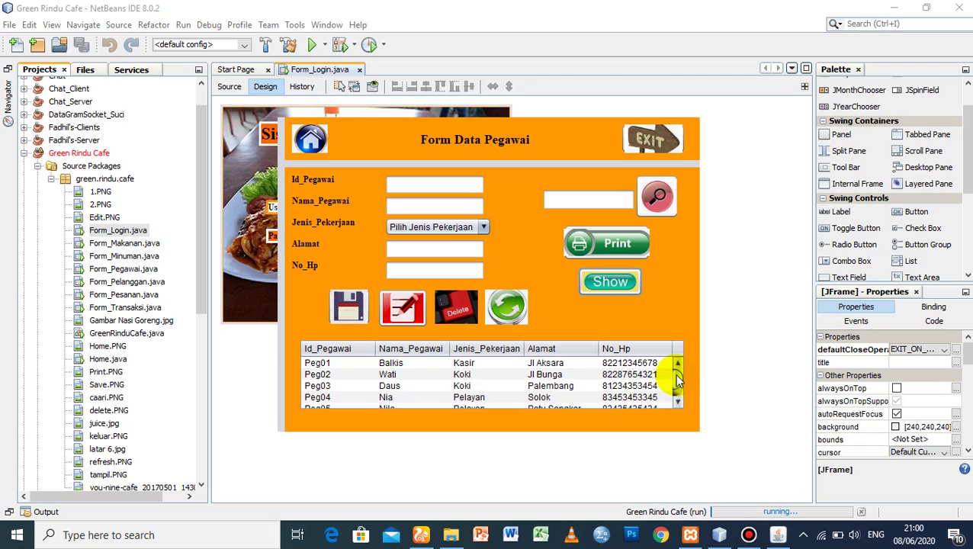
{"action": "mouse_move", "coordinate": [676, 372]}
{"action": "left_mouse_down"}
{"action": "mouse_move", "coordinate": [679, 383]}
{"action": "mouse_move", "coordinate": [682, 370]}
{"action": "left_mouse_up"}
{"action": "left_click_drag", "start_coordinate": [678, 371], "coordinate": [676, 375]}
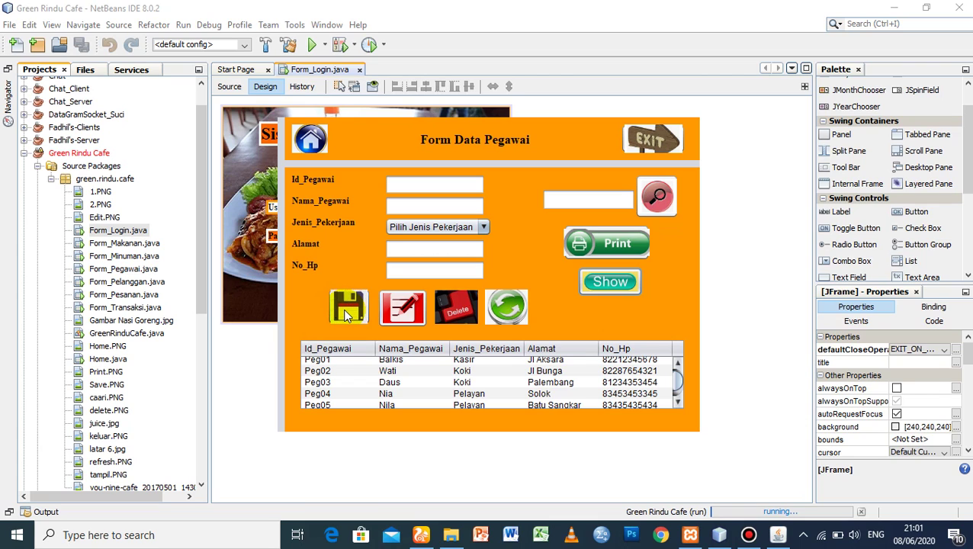
- Step through the Id_Pegawai, Nama_Pegawai, Alamat and No_Hp fields of the employee form
{"action": "left_click", "coordinate": [408, 187]}
{"action": "left_click", "coordinate": [408, 204]}
{"action": "left_click", "coordinate": [397, 247]}
{"action": "left_click", "coordinate": [402, 272]}
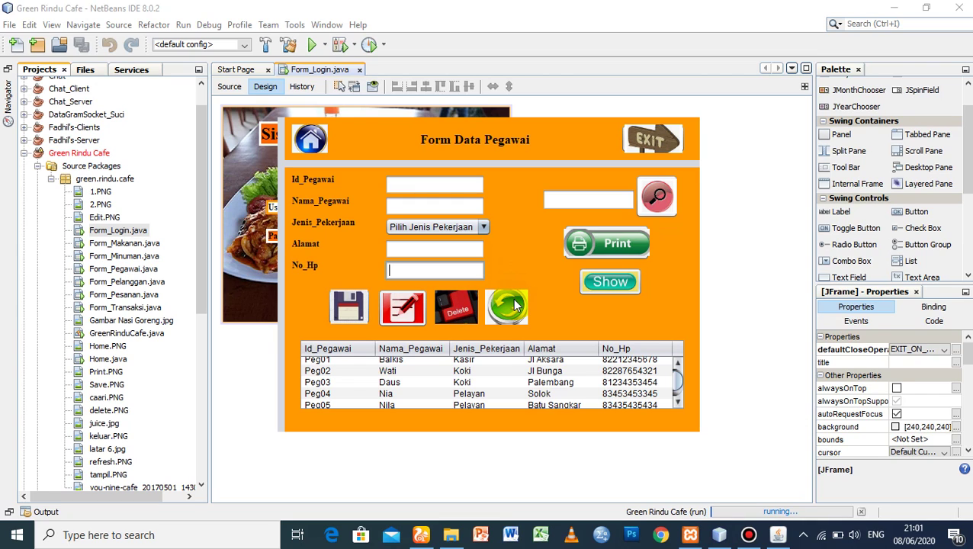
- Load Peg01 into the fields, clear them with Refresh, and reopen Form_Pegawai from Home
{"action": "left_click", "coordinate": [388, 361]}
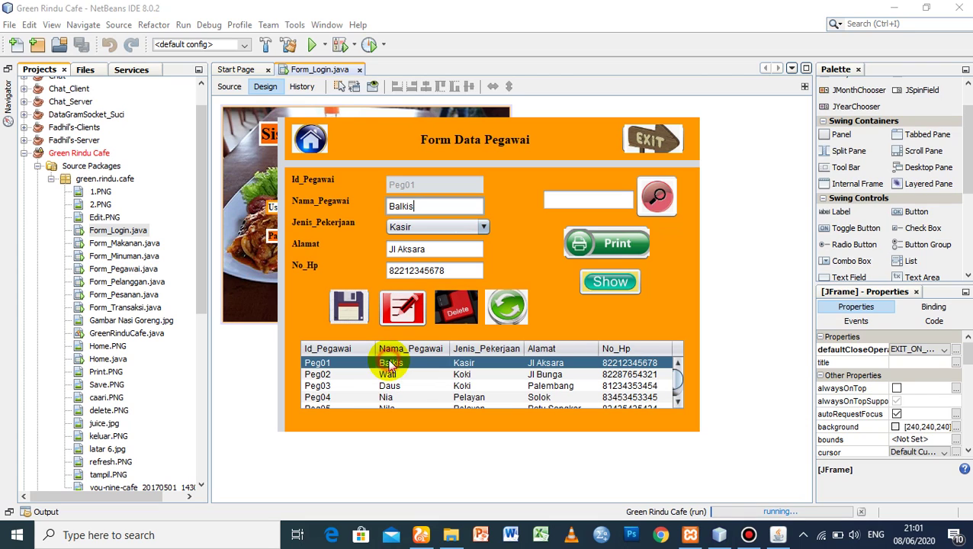
{"action": "left_click", "coordinate": [499, 309]}
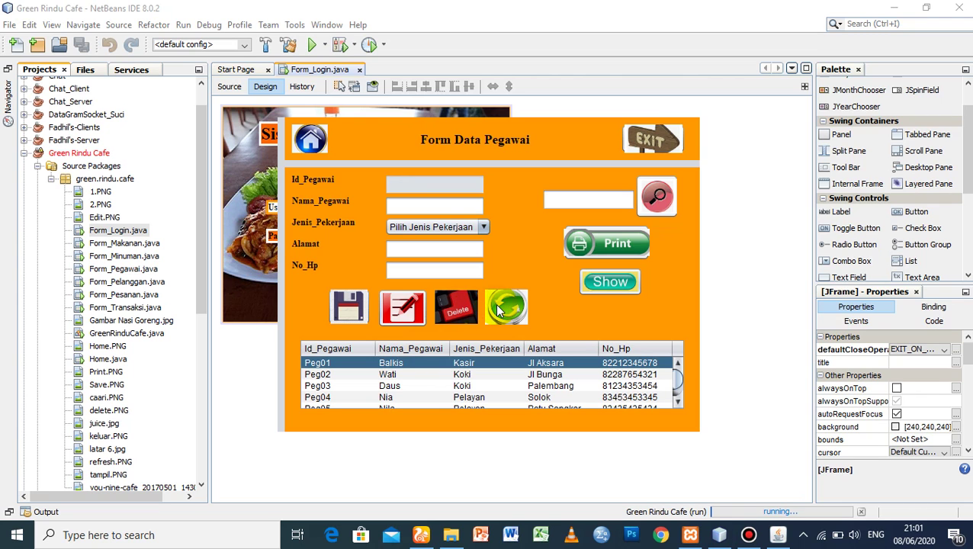
{"action": "left_click", "coordinate": [310, 138]}
{"action": "left_click", "coordinate": [305, 241]}
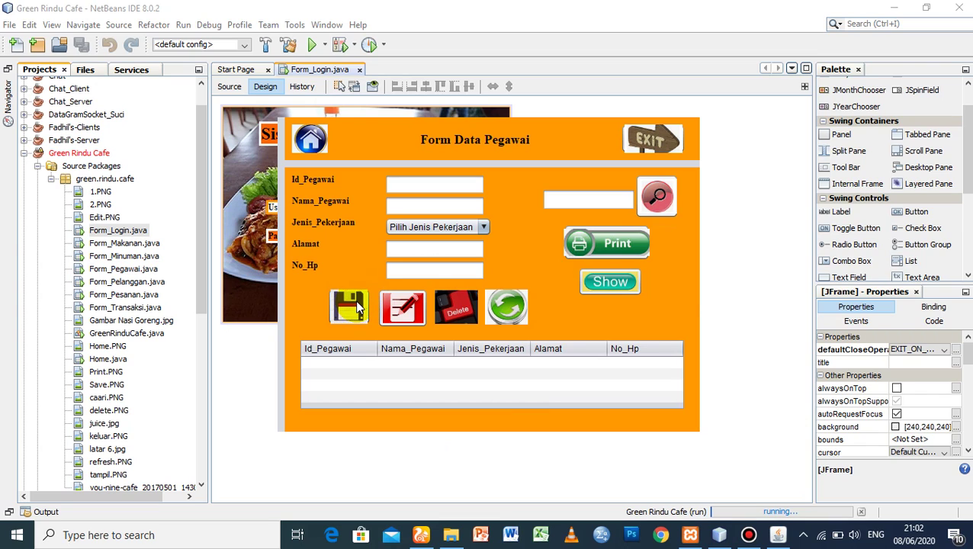
- List the employees, then enter Id_Pegawai Peg07 and the new employee's name
{"action": "left_click", "coordinate": [602, 281]}
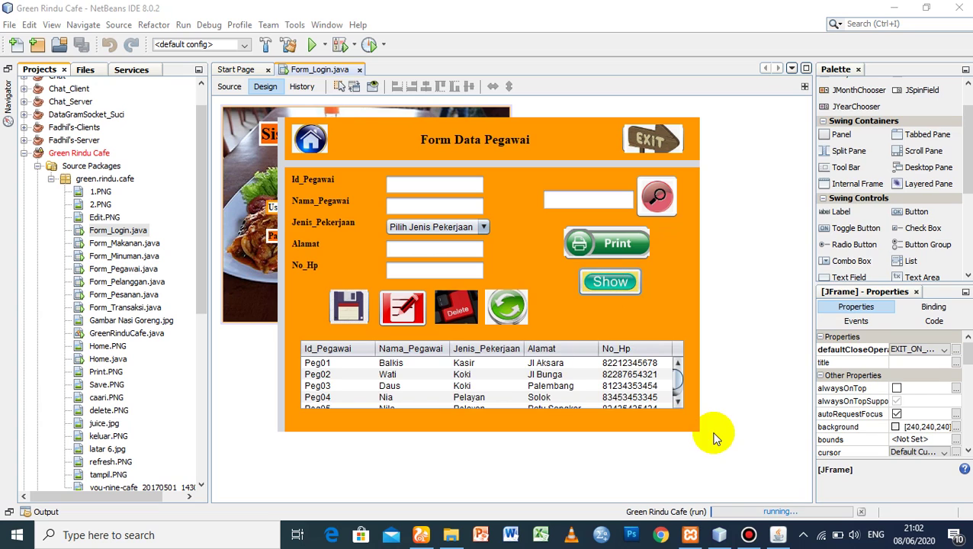
{"action": "scroll", "coordinate": [675, 375], "scroll_direction": "down", "scroll_amount": 1}
{"action": "scroll", "coordinate": [678, 385], "scroll_direction": "up", "scroll_amount": 1}
{"action": "left_click", "coordinate": [397, 185]}
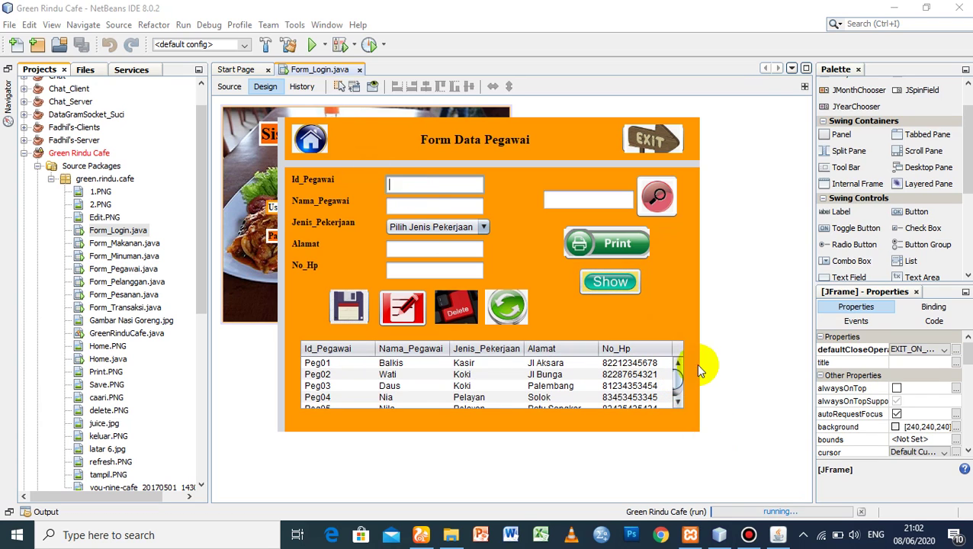
{"action": "scroll", "coordinate": [677, 378], "scroll_direction": "down", "scroll_amount": 1}
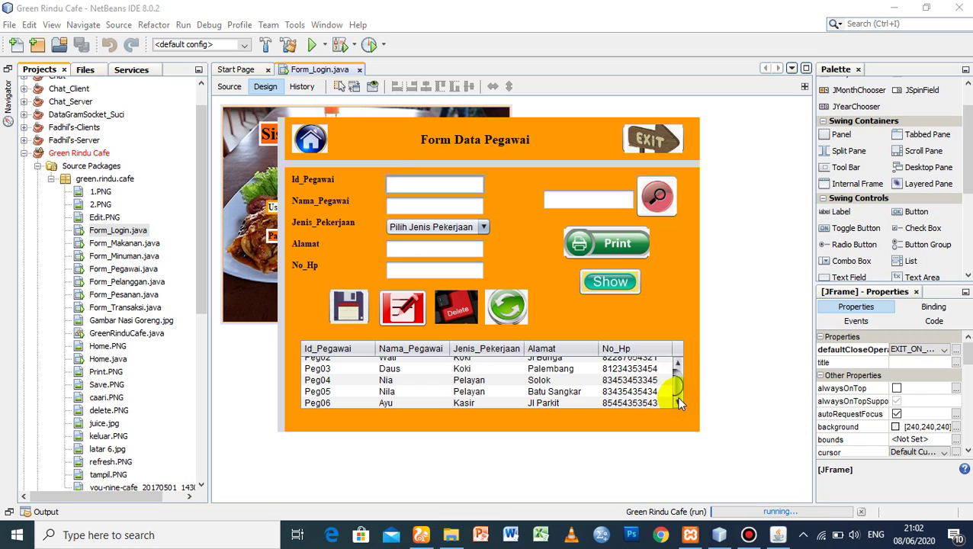
{"action": "left_click", "coordinate": [398, 184]}
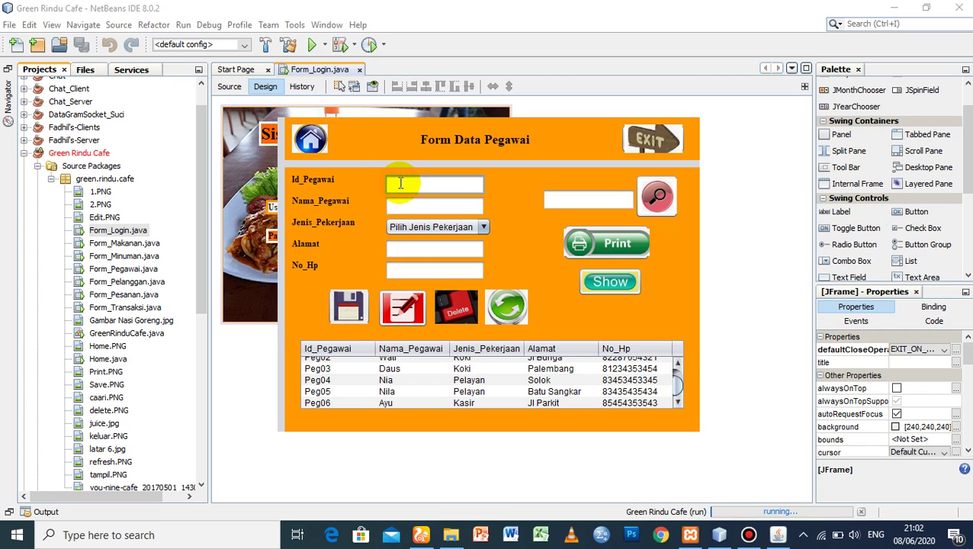
{"action": "type", "text": "Peg07"}
{"action": "left_click", "coordinate": [404, 206]}
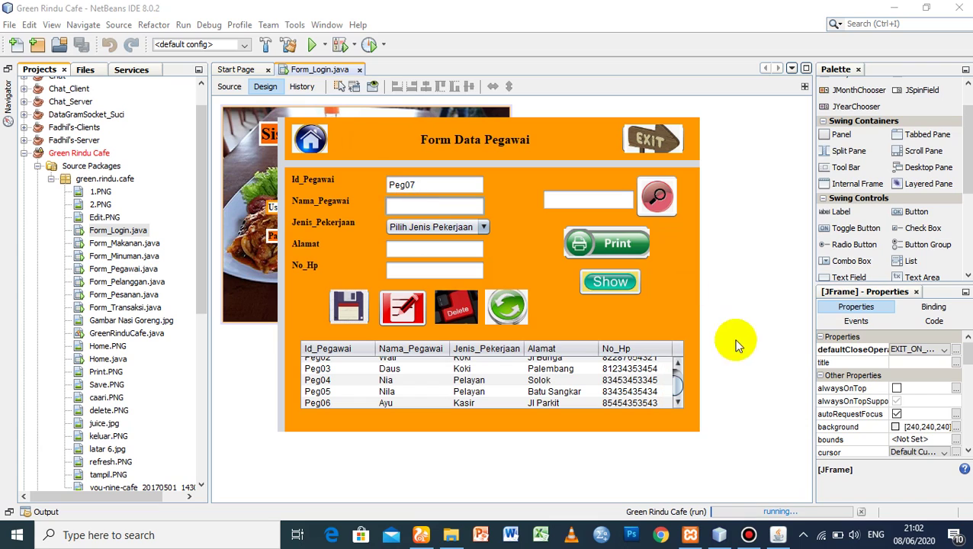
{"action": "scroll", "coordinate": [677, 367], "scroll_direction": "up", "scroll_amount": 1}
{"action": "scroll", "coordinate": [676, 367], "scroll_direction": "down", "scroll_amount": 1}
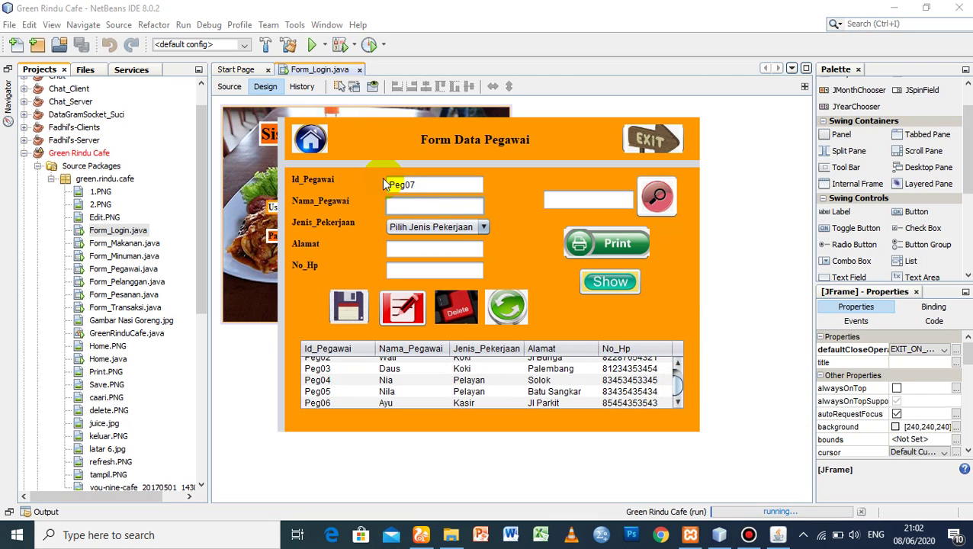
{"action": "type", "text": "Fadhil"}
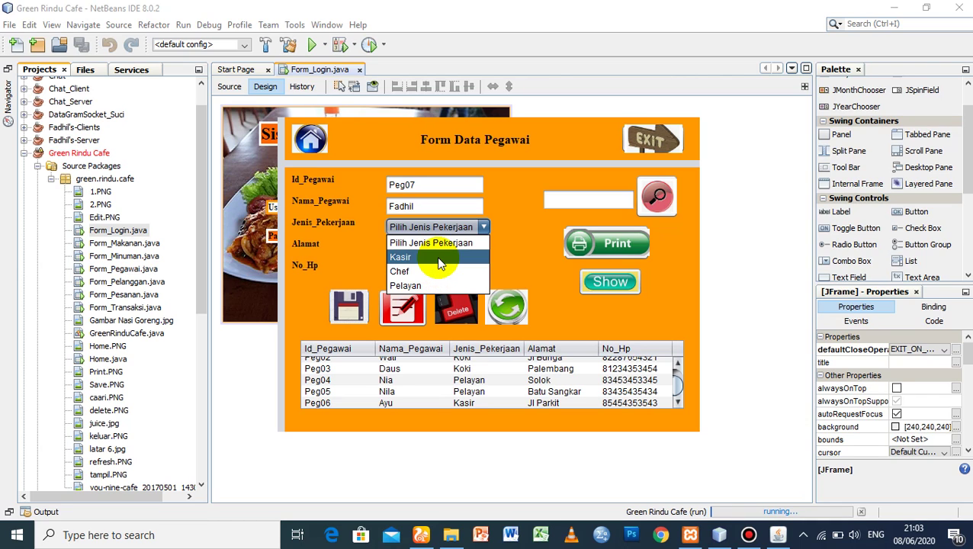
- Set job to Kasir and enter the employee's address and phone number
{"action": "left_click", "coordinate": [440, 263]}
{"action": "left_click", "coordinate": [443, 252]}
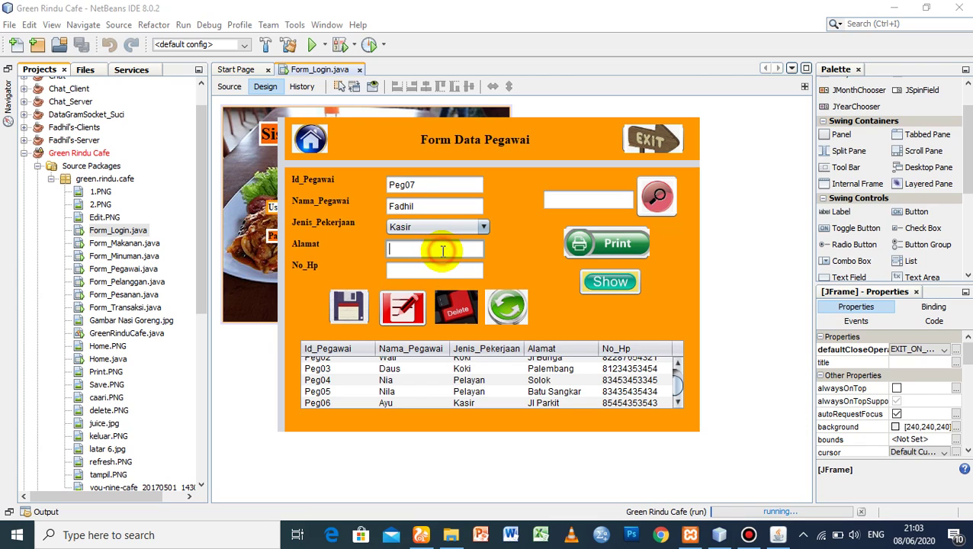
{"action": "type", "text": "Jl. Garuda"}
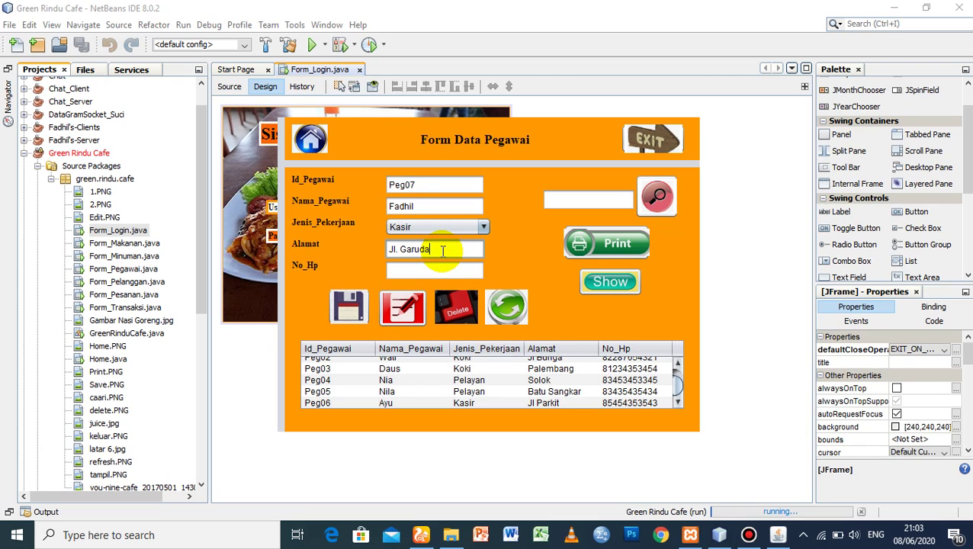
{"action": "left_click", "coordinate": [439, 268]}
{"action": "type", "text": "08"}
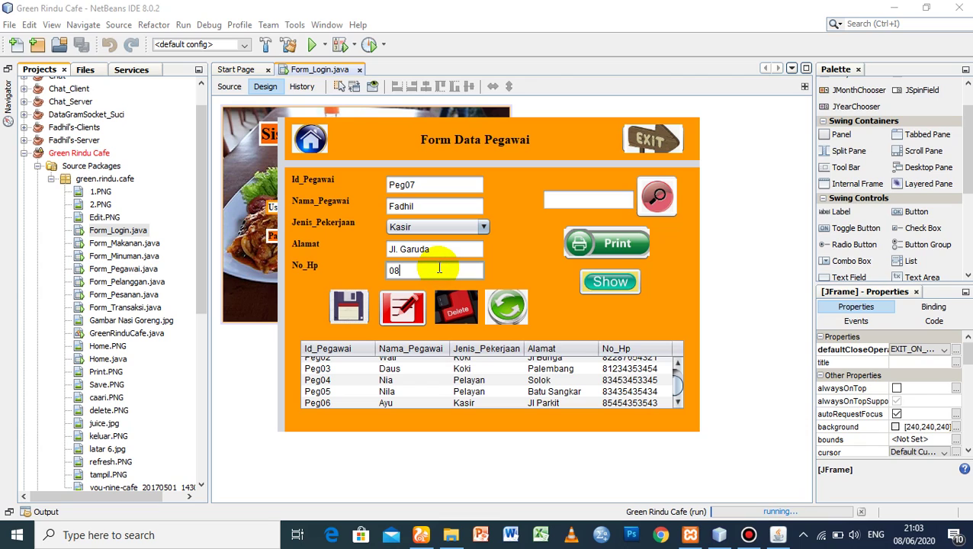
{"action": "type", "text": "23"}
{"action": "key", "text": "BackSpace"}
{"action": "key", "text": "BackSpace"}
{"action": "key", "text": "BackSpace"}
{"action": "key", "text": "BackSpace"}
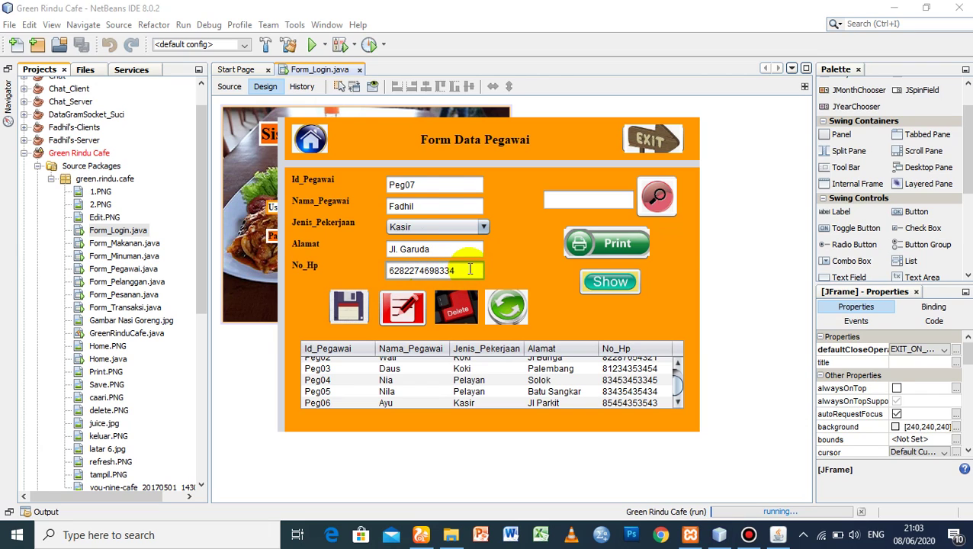
- Save employee Peg07, confirm Data Tersimpan, and show the table scrolled to the new row
{"action": "left_click", "coordinate": [347, 308]}
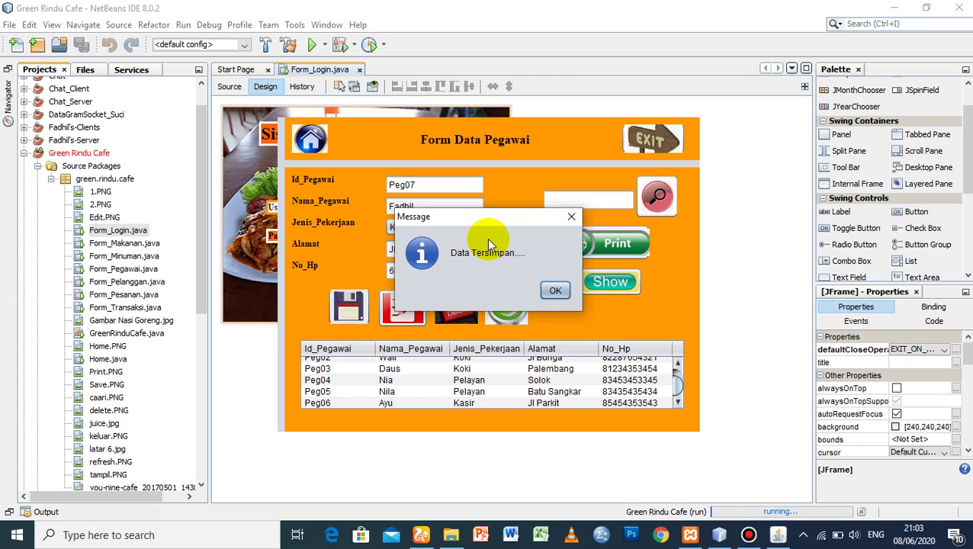
{"action": "left_click", "coordinate": [553, 287]}
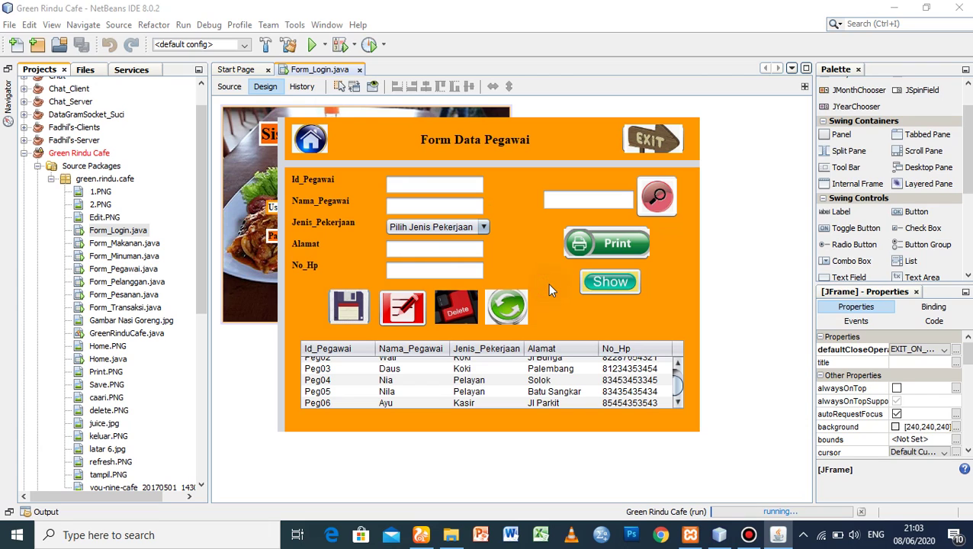
{"action": "left_click", "coordinate": [613, 285]}
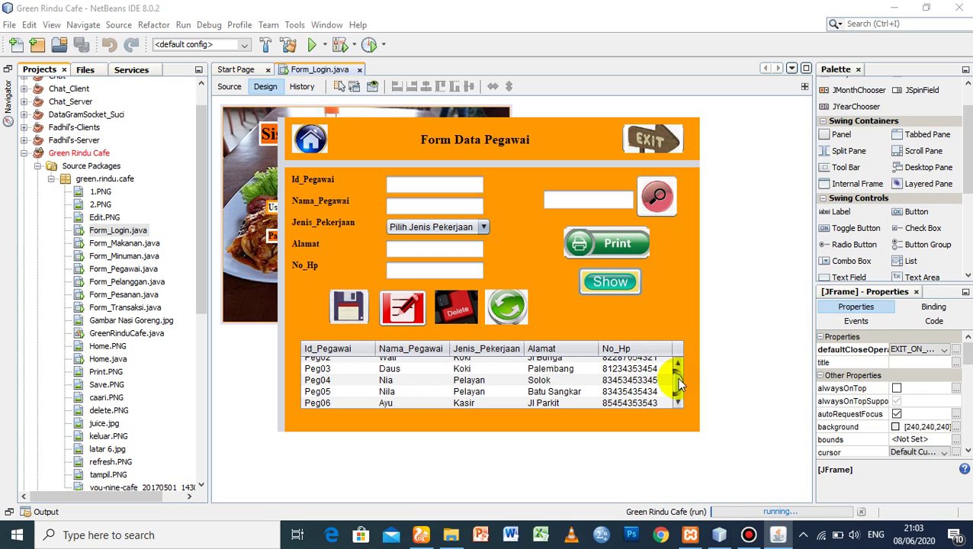
{"action": "scroll", "coordinate": [676, 379], "scroll_direction": "down", "scroll_amount": 1}
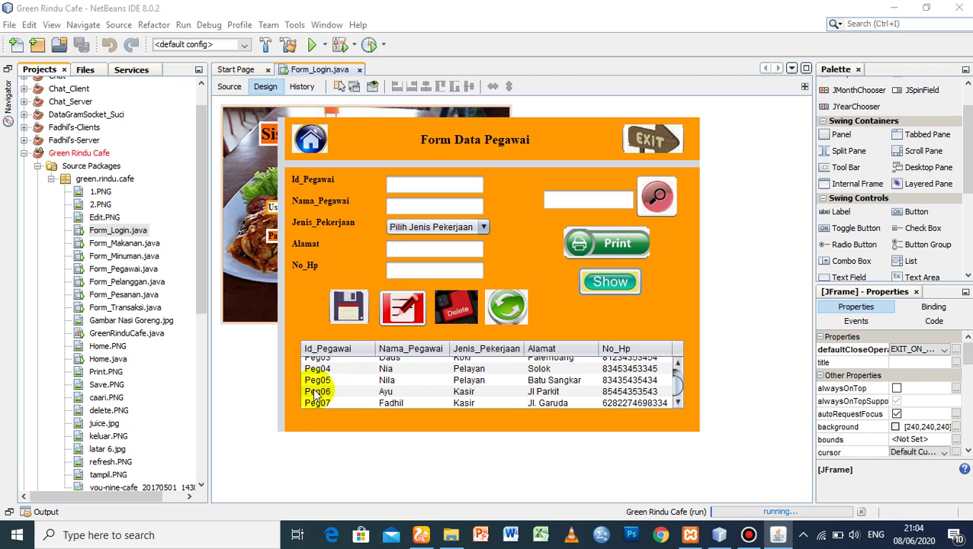
{"action": "mouse_move", "coordinate": [677, 386]}
{"action": "left_mouse_down"}
{"action": "mouse_move", "coordinate": [676, 367]}
{"action": "mouse_move", "coordinate": [675, 400]}
{"action": "left_mouse_up"}
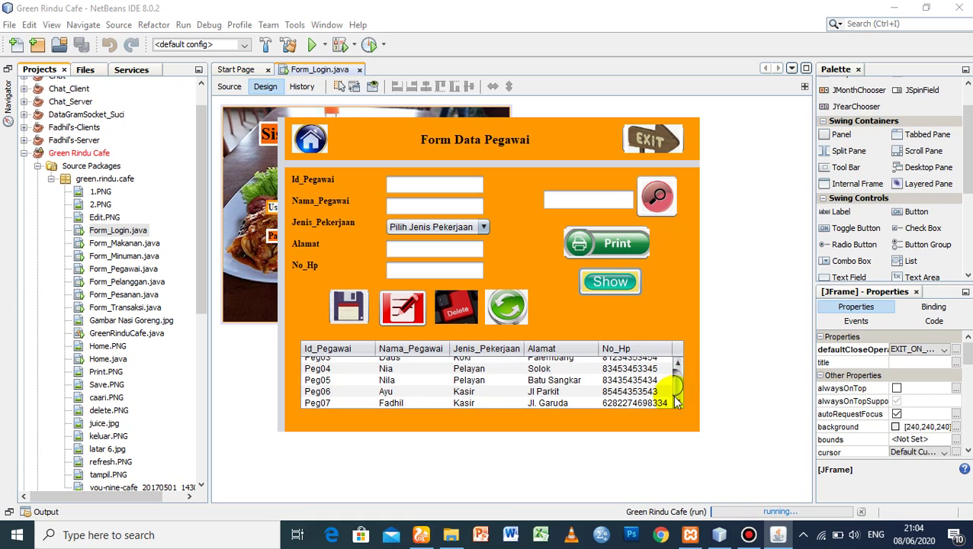
- Load Peg07, replace its Nama_Pegawai with a new name, apply Edit, and refresh the table
{"action": "left_click", "coordinate": [325, 404]}
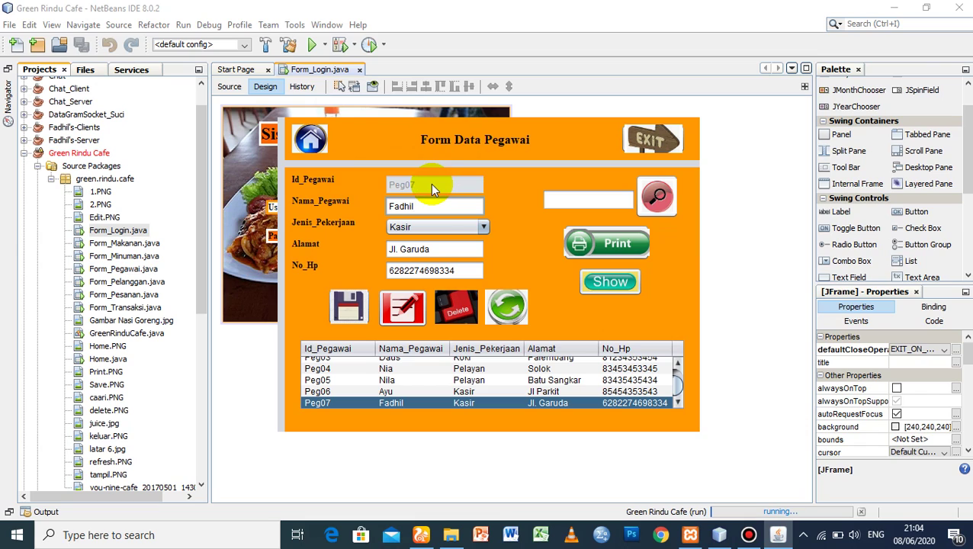
{"action": "left_click", "coordinate": [433, 208]}
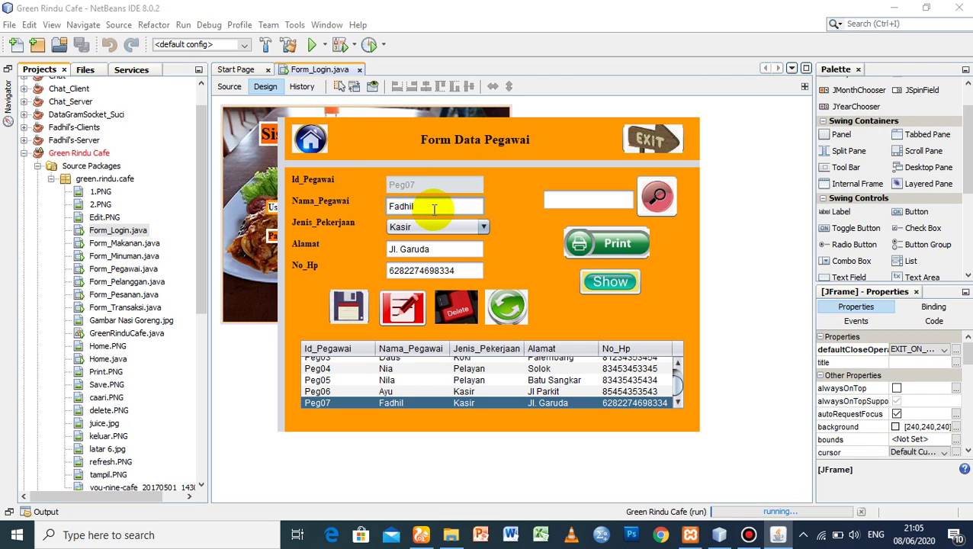
{"action": "key", "text": "BackSpace"}
{"action": "key", "text": "BackSpace"}
{"action": "key", "text": "BackSpace"}
{"action": "key", "text": "BackSpace"}
{"action": "key", "text": "BackSpace"}
{"action": "key", "text": "BackSpace"}
{"action": "type", "text": "Majid"}
{"action": "left_click", "coordinate": [433, 205]}
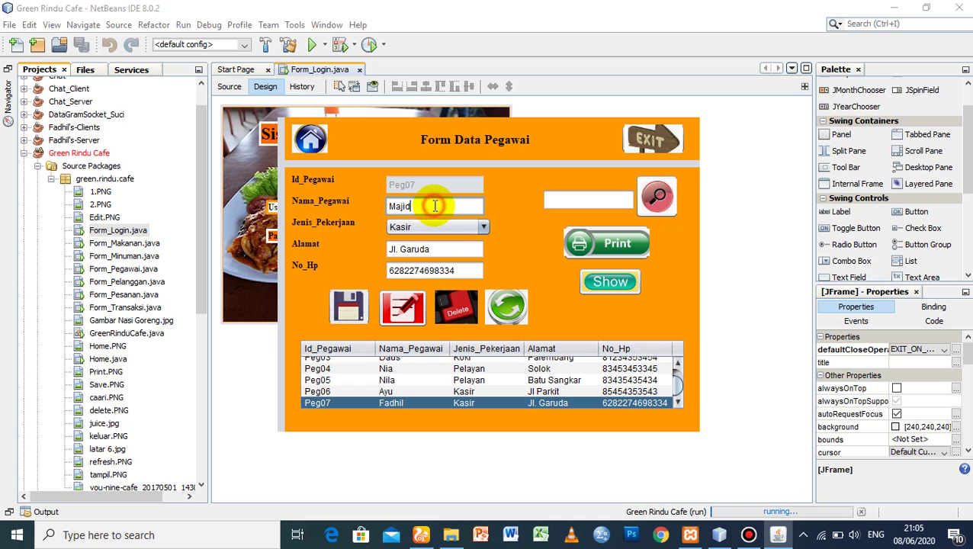
{"action": "left_click", "coordinate": [400, 314]}
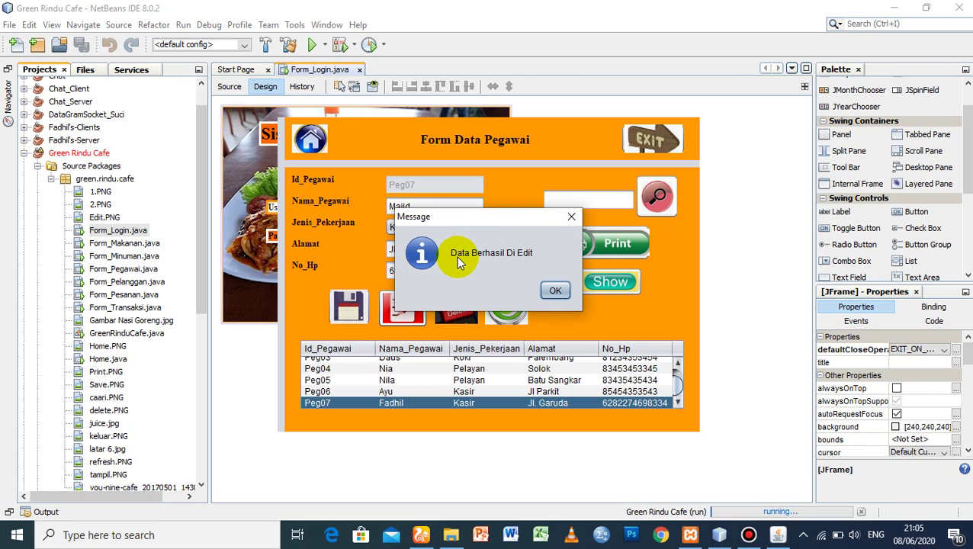
{"action": "left_click", "coordinate": [556, 291]}
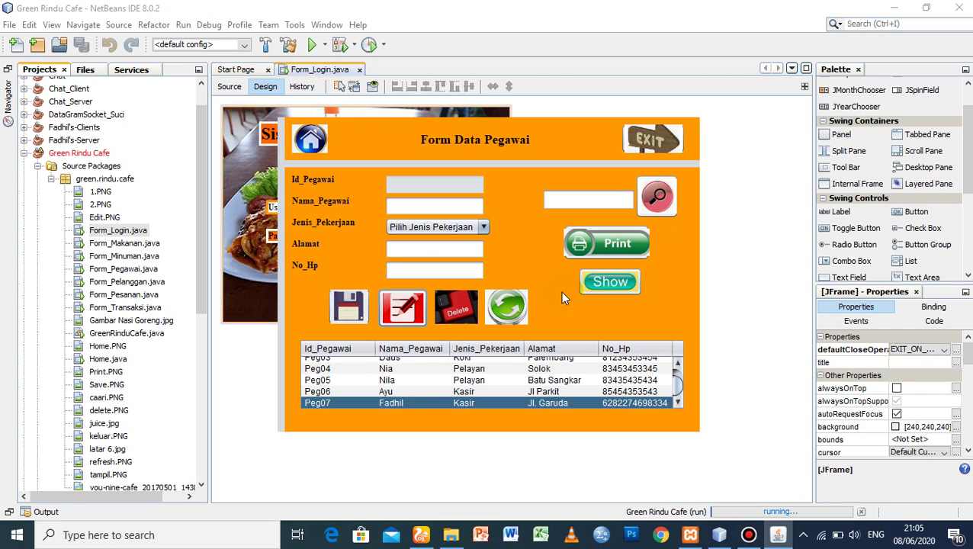
{"action": "left_click", "coordinate": [608, 282]}
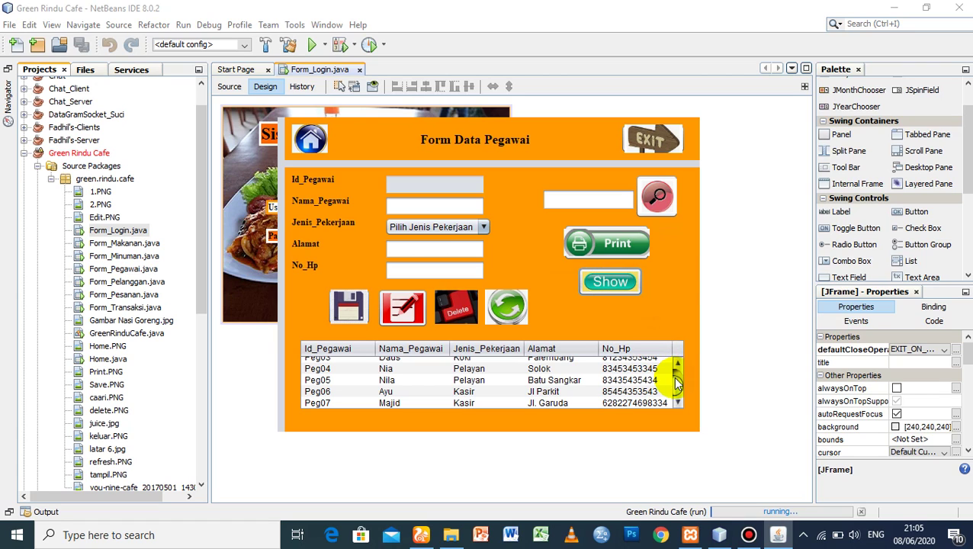
{"action": "left_click", "coordinate": [314, 401]}
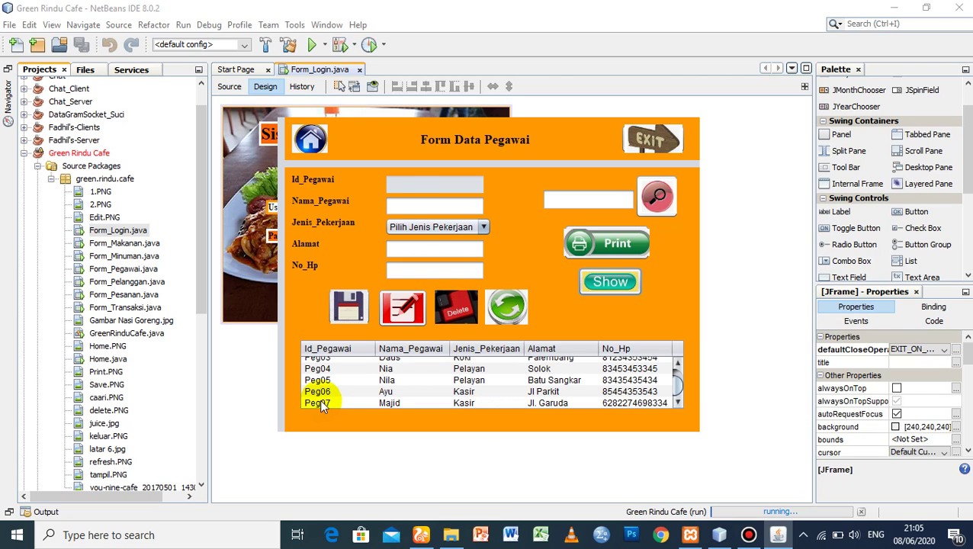
- Delete employee Peg07, confirm the message, and reload the table ending at Peg06
{"action": "left_click", "coordinate": [319, 399]}
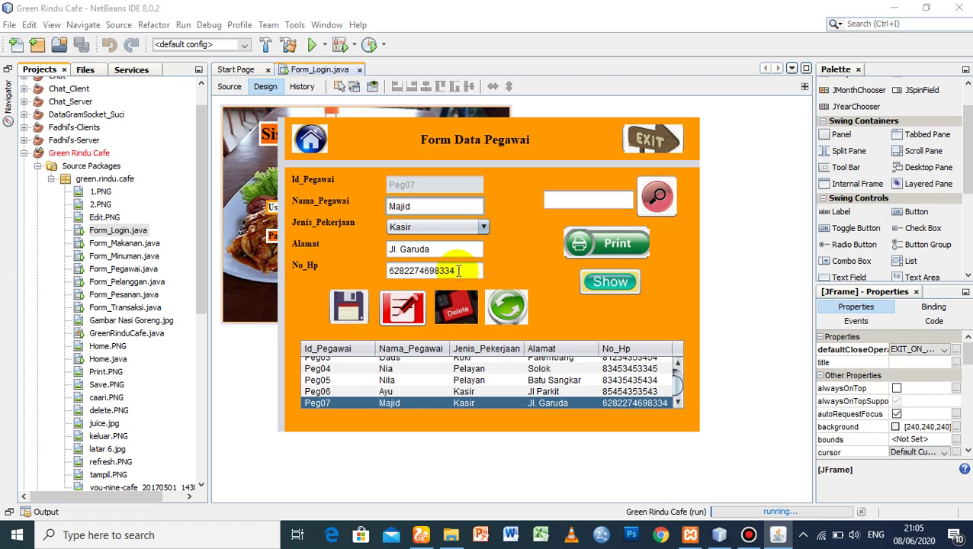
{"action": "left_click", "coordinate": [458, 305]}
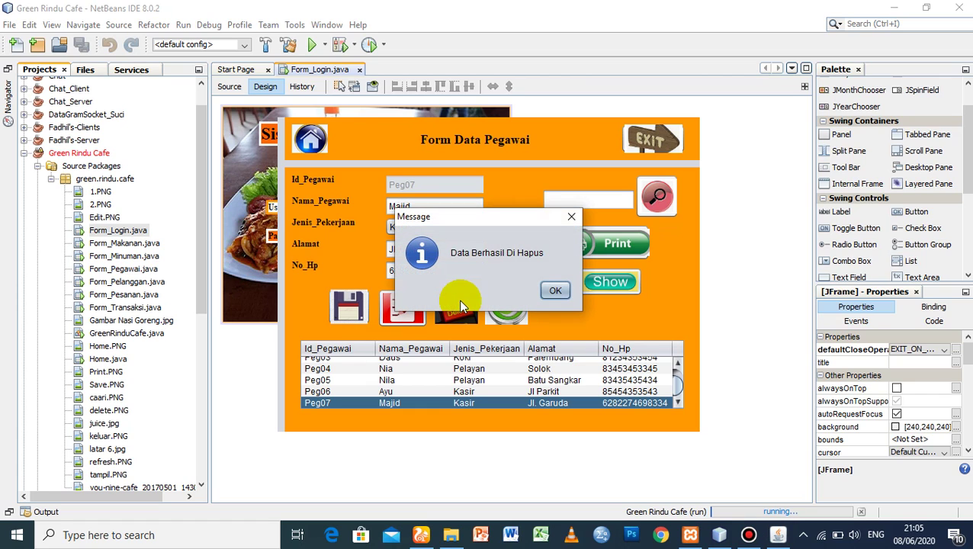
{"action": "left_click", "coordinate": [554, 291]}
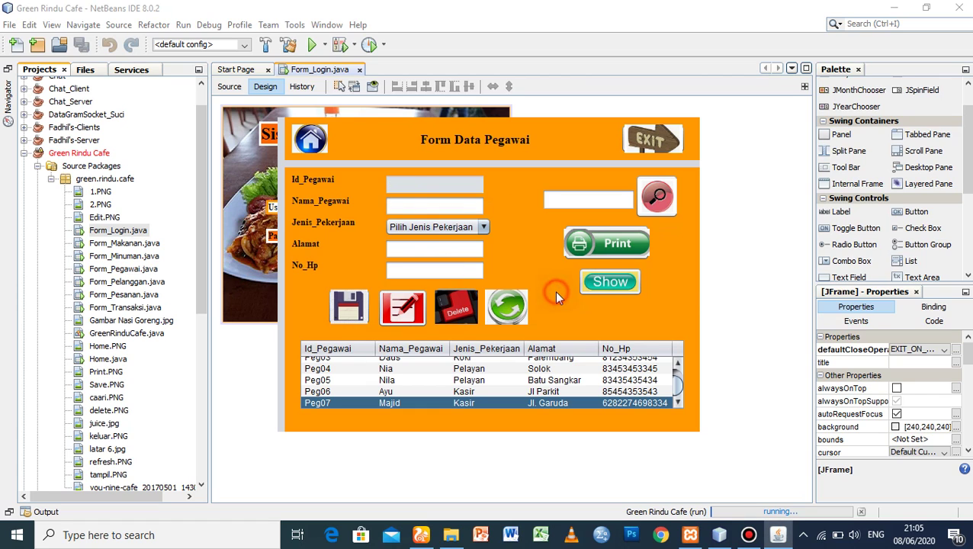
{"action": "left_click", "coordinate": [601, 283]}
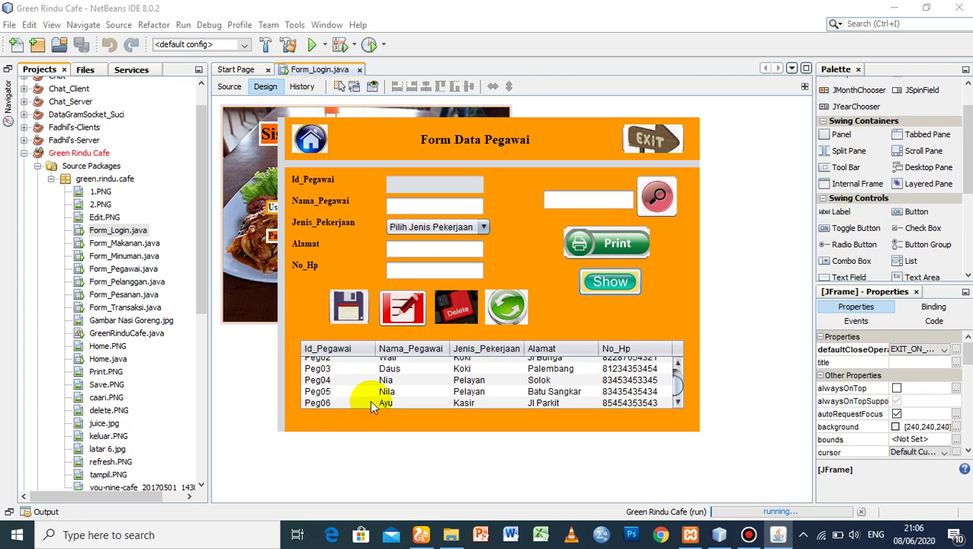
{"action": "left_click", "coordinate": [564, 201]}
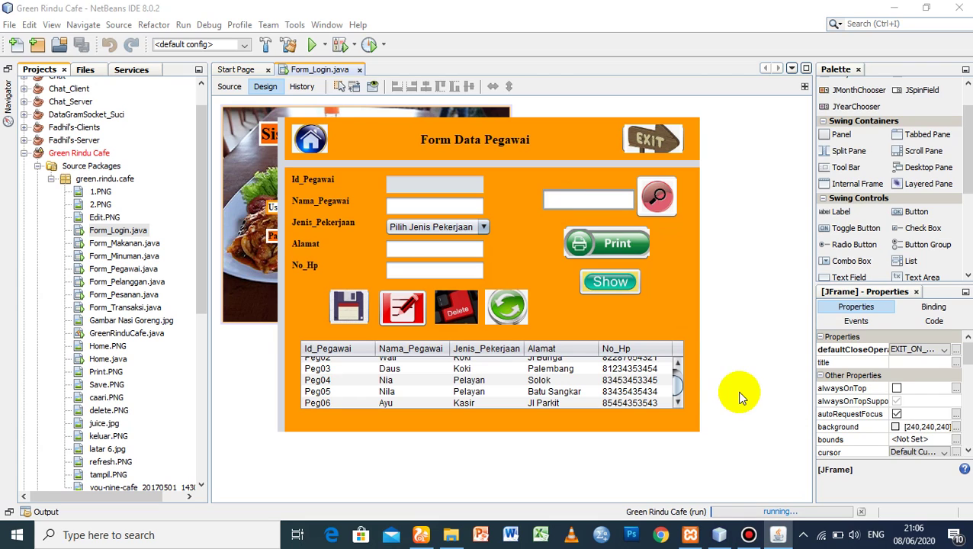
{"action": "left_click_drag", "start_coordinate": [677, 381], "coordinate": [677, 366]}
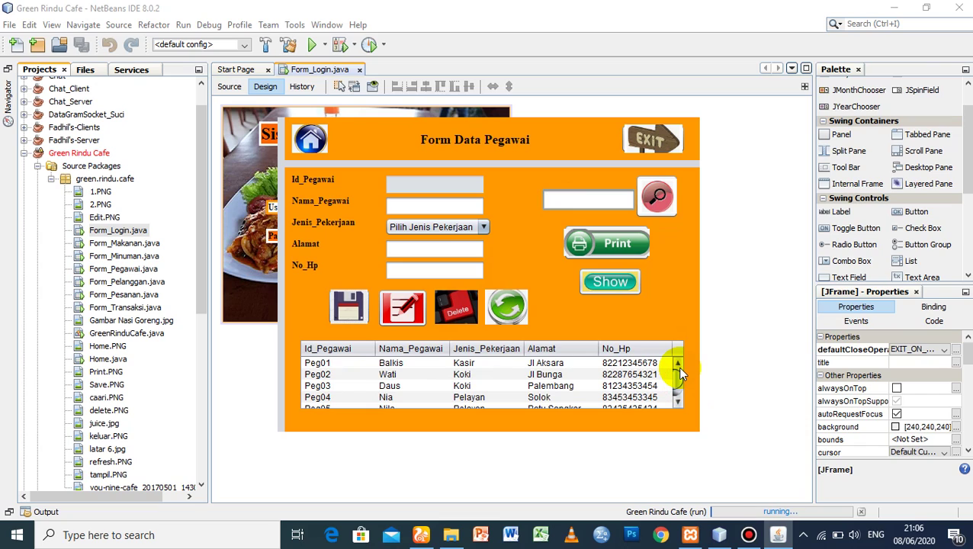
- Enter an employee's name as the search term, then show the full list and clear the search
{"action": "type", "text": "Nia"}
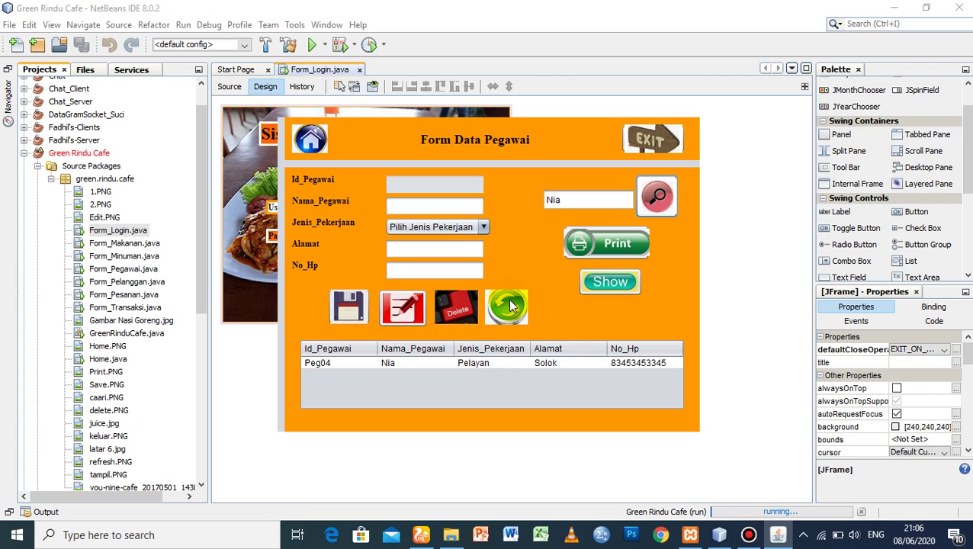
{"action": "left_click", "coordinate": [610, 281]}
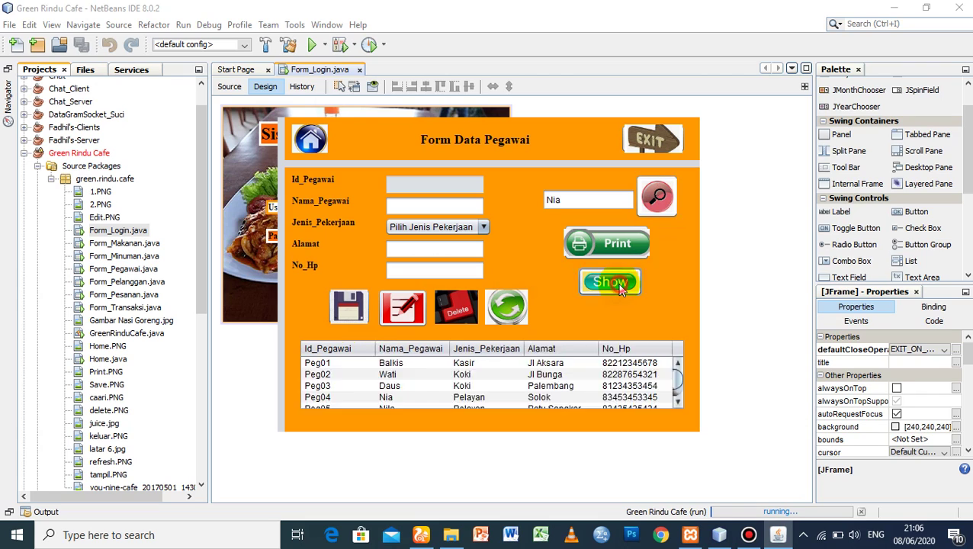
{"action": "left_click", "coordinate": [510, 316]}
{"action": "left_click", "coordinate": [518, 310]}
{"action": "left_click", "coordinate": [518, 310]}
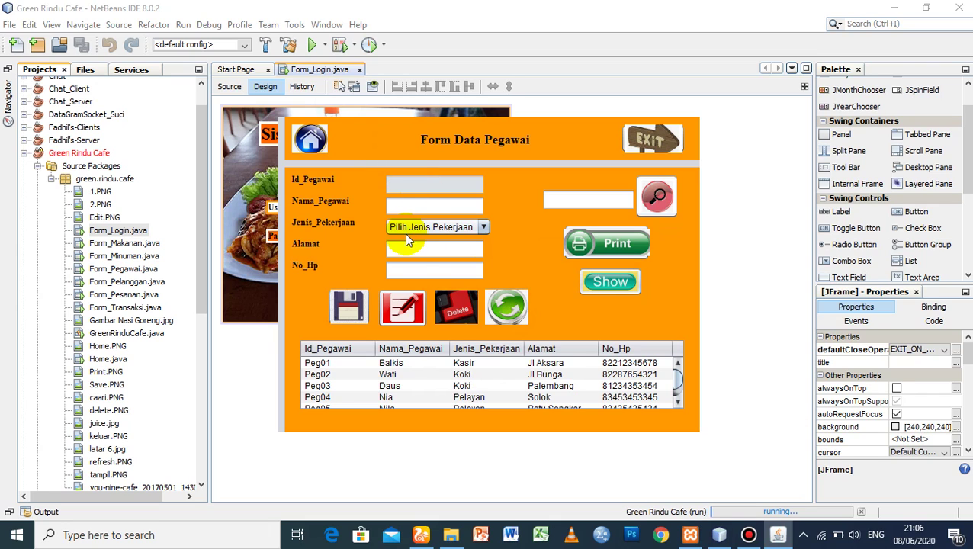
- Search by the employee's name again, leaving only Peg04 (Pelayan, Solok) in the table
{"action": "left_click", "coordinate": [587, 198]}
{"action": "type", "text": "Nia"}
{"action": "left_click", "coordinate": [666, 207]}
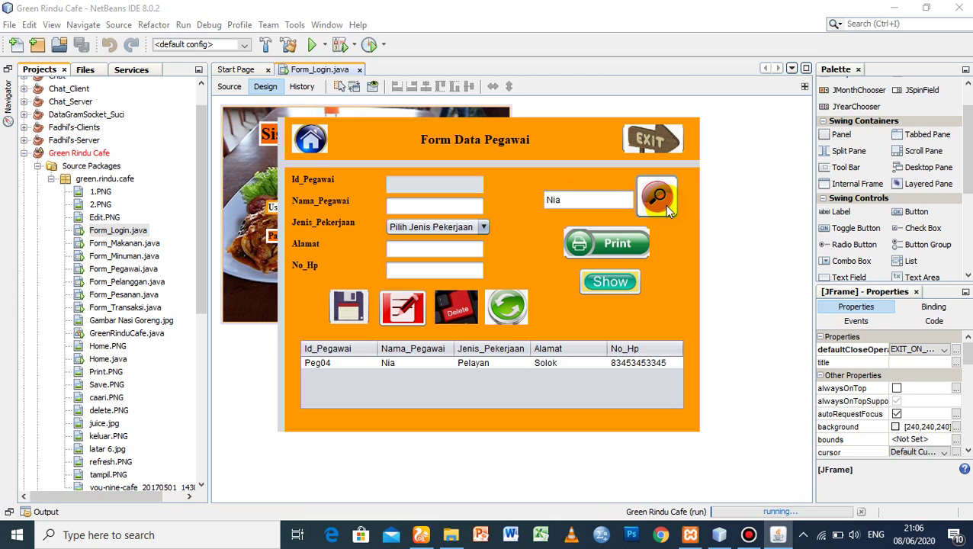
{"action": "left_click", "coordinate": [558, 363]}
{"action": "left_click", "coordinate": [554, 199]}
- Clear the employee search, list all employees, and open Print set to Microsoft XPS Document Writer
{"action": "left_click", "coordinate": [512, 309]}
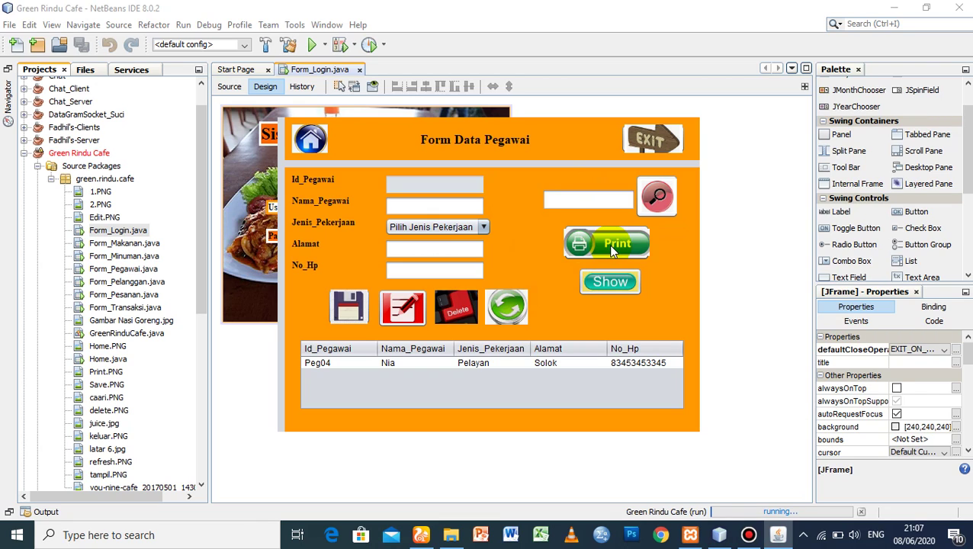
{"action": "left_click", "coordinate": [610, 282]}
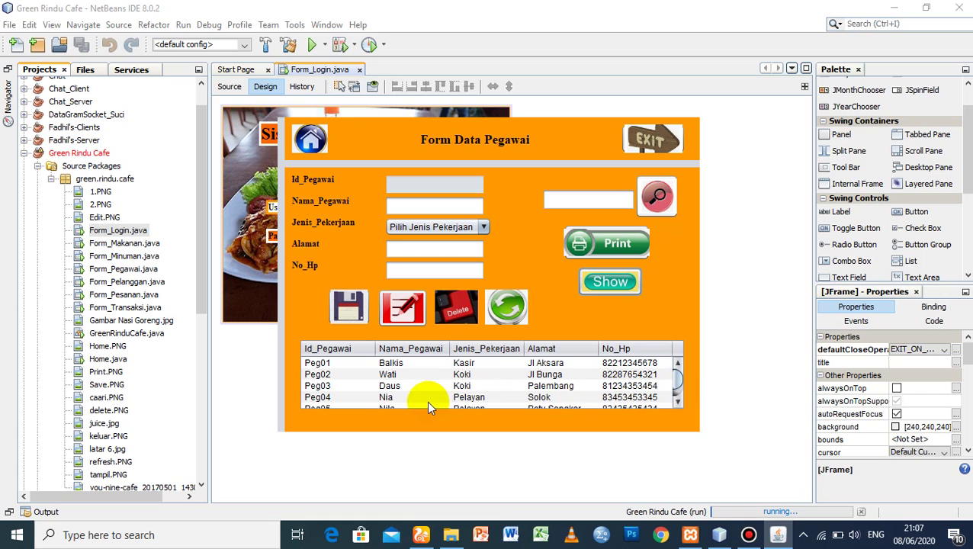
{"action": "left_click_drag", "start_coordinate": [675, 380], "coordinate": [675, 385]}
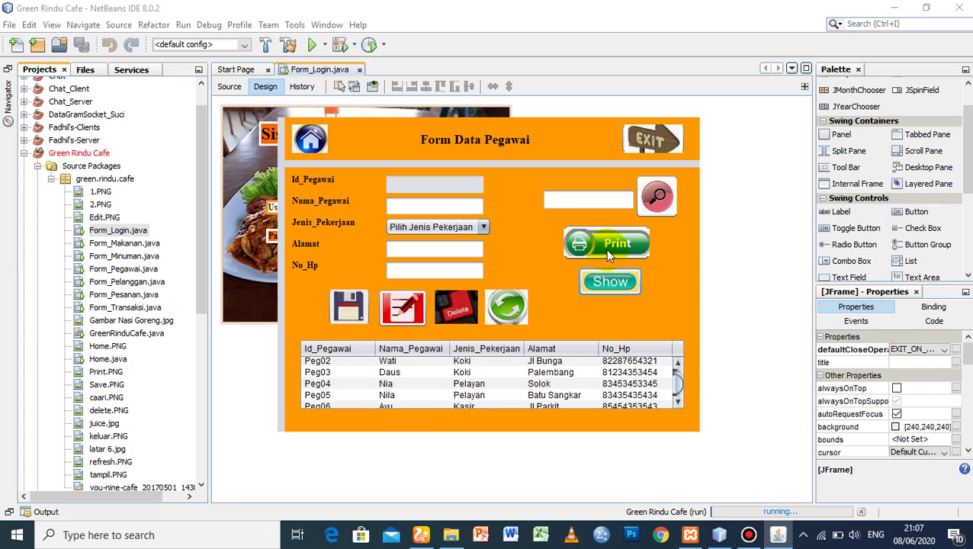
{"action": "left_click", "coordinate": [579, 284]}
{"action": "left_click", "coordinate": [623, 249]}
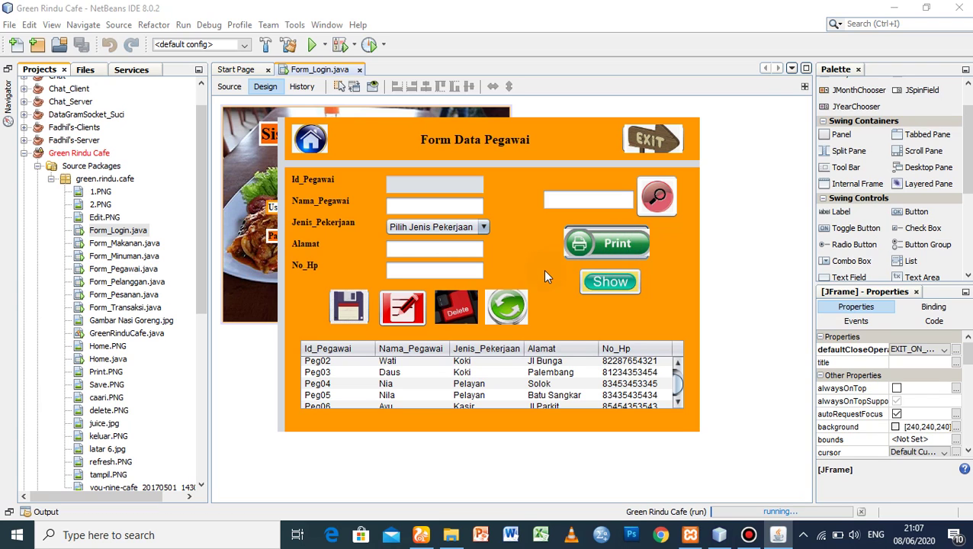
{"action": "left_click_drag", "start_coordinate": [523, 192], "coordinate": [449, 115]}
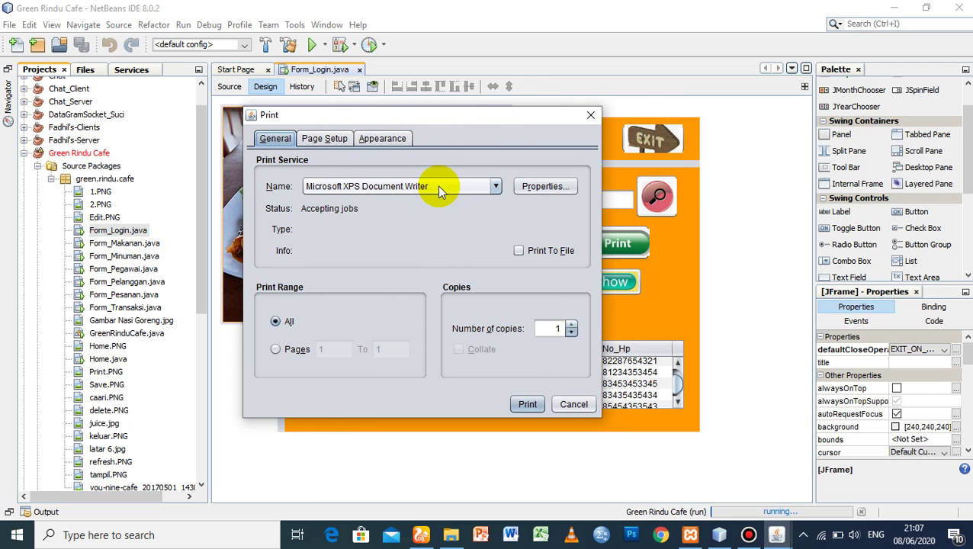
- Send the employee printout to the XPS writer and create a new Contoh folder in Documents
{"action": "left_click", "coordinate": [527, 404]}
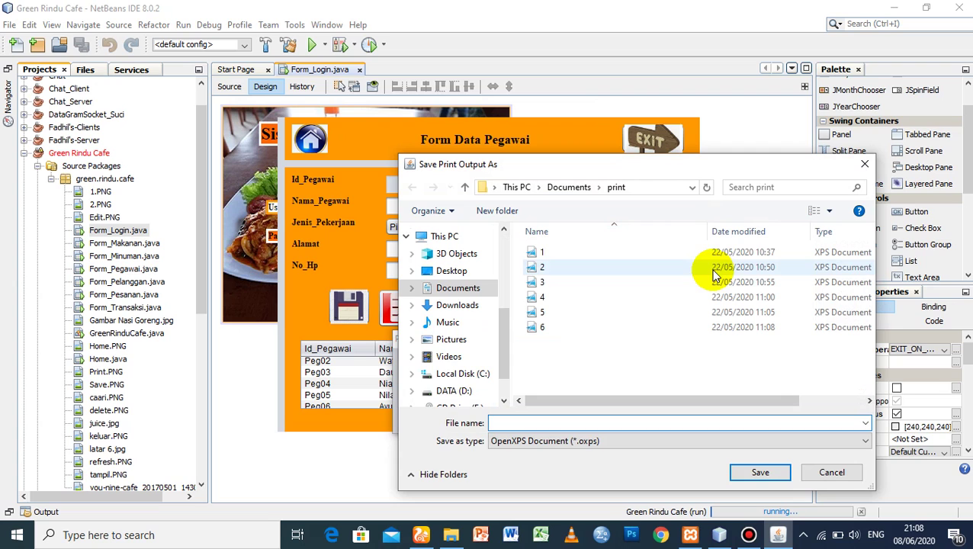
{"action": "left_click_drag", "start_coordinate": [632, 166], "coordinate": [430, 106]}
{"action": "left_click", "coordinate": [460, 128]}
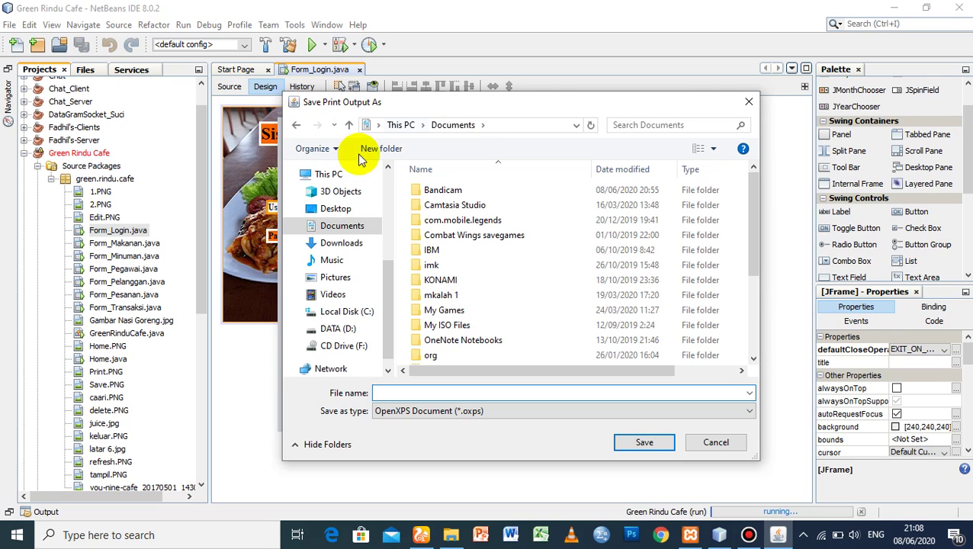
{"action": "left_click", "coordinate": [385, 149]}
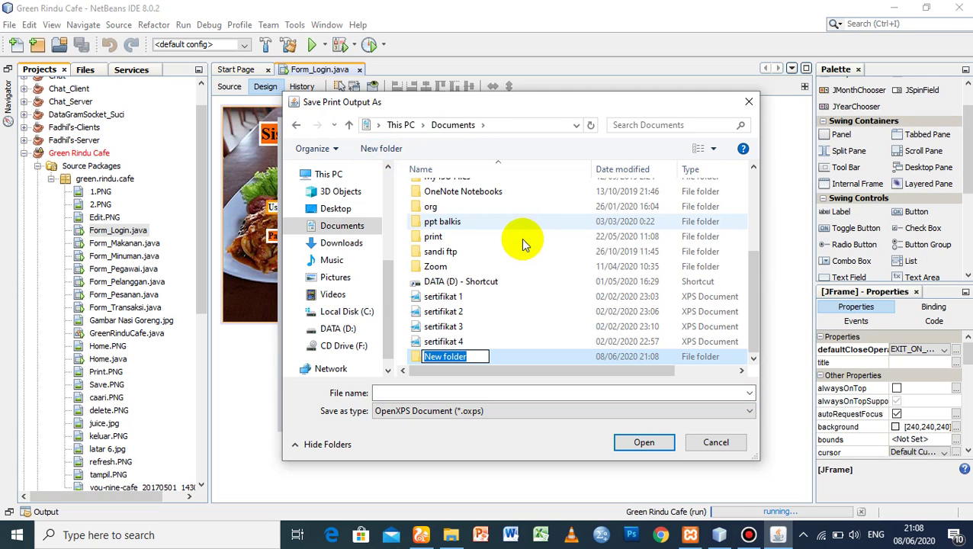
{"action": "type", "text": "Contoh"}
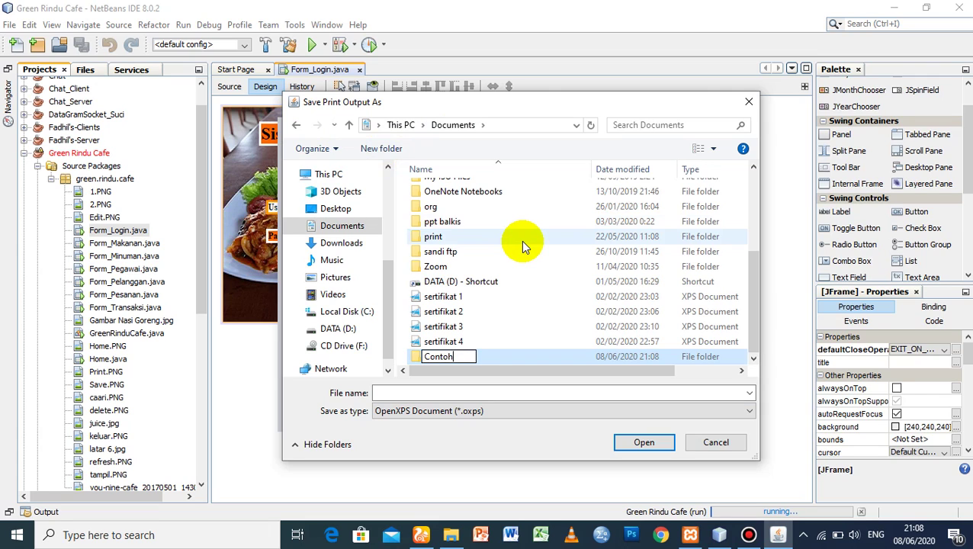
{"action": "key", "text": "Return"}
{"action": "double_click", "coordinate": [476, 351]}
- Save the printout as 'data pegawai' in Contoh and dismiss the success message
{"action": "left_click", "coordinate": [440, 391]}
{"action": "type", "text": "peg"}
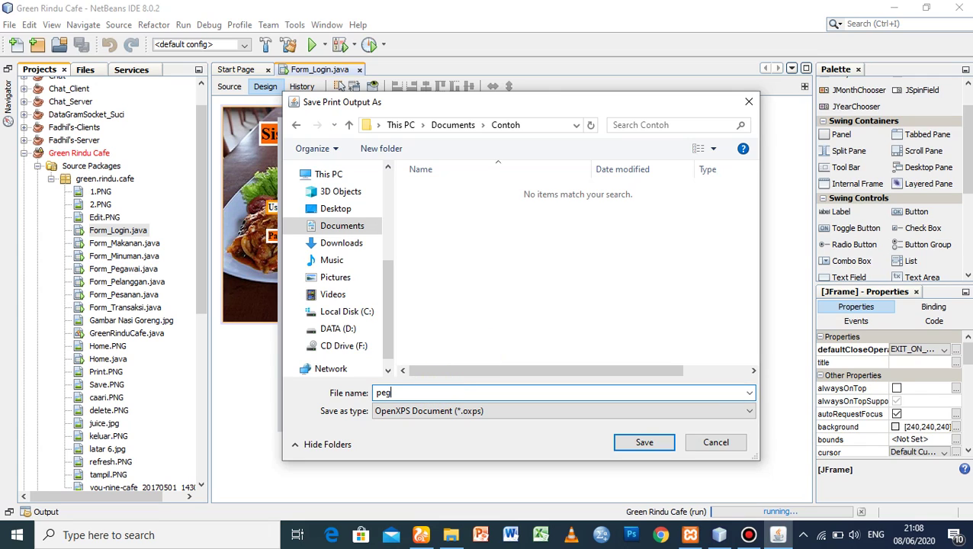
{"action": "type", "text": "a"}
{"action": "key", "text": "BackSpace"}
{"action": "key", "text": "BackSpace"}
{"action": "key", "text": "BackSpace"}
{"action": "key", "text": "BackSpace"}
{"action": "type", "text": "data pegawai"}
{"action": "left_click", "coordinate": [641, 444]}
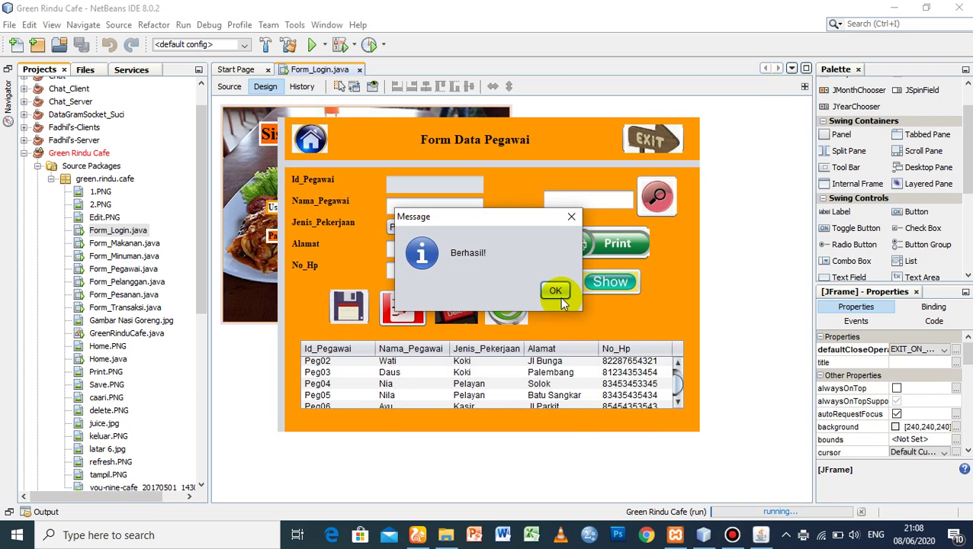
{"action": "left_click", "coordinate": [556, 291]}
- Open the data pegawai printout from Documents > Contoh in File Explorer
{"action": "left_click", "coordinate": [446, 534]}
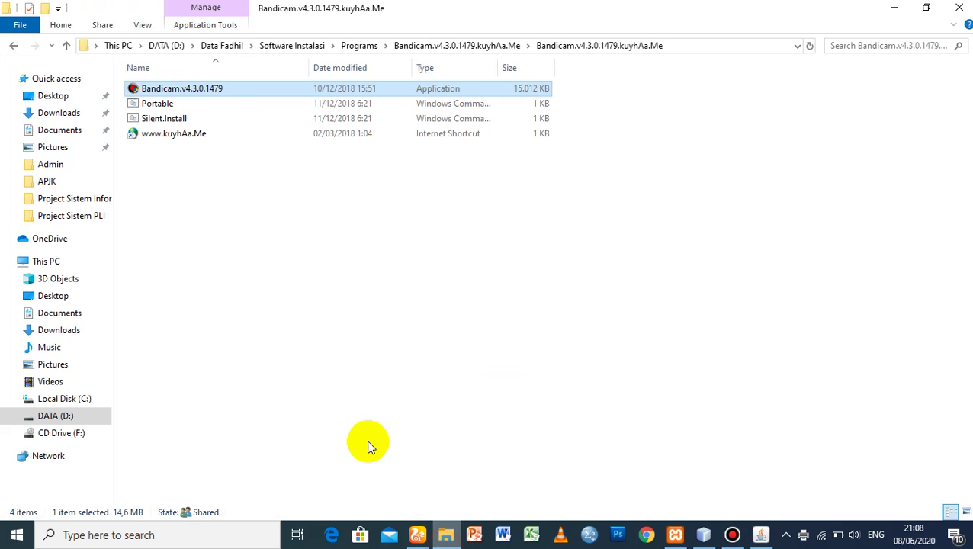
{"action": "left_click", "coordinate": [50, 314]}
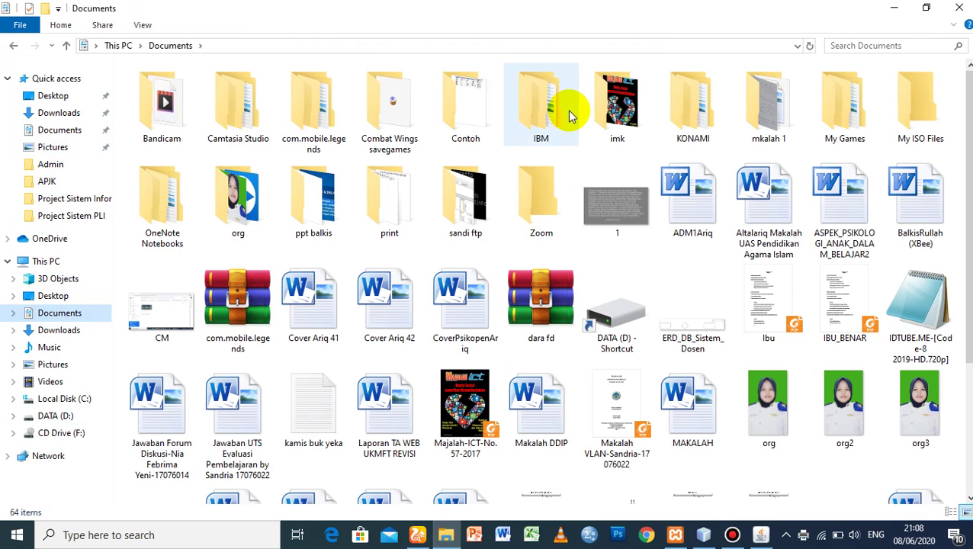
{"action": "left_click", "coordinate": [467, 126]}
{"action": "double_click", "coordinate": [468, 125]}
{"action": "left_click", "coordinate": [205, 90]}
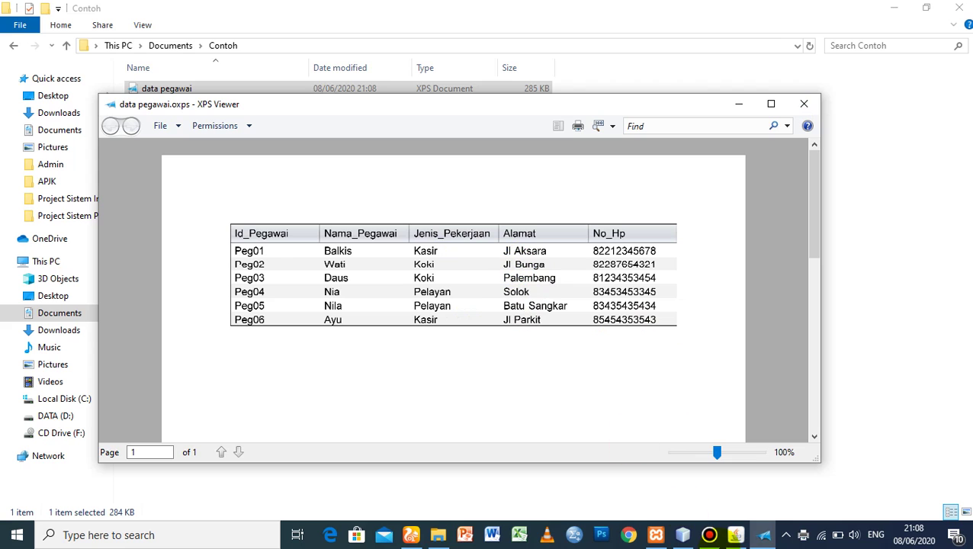
- Return to NetBeans and the running Form Data Pegawai window
{"action": "mouse_move", "coordinate": [724, 541]}
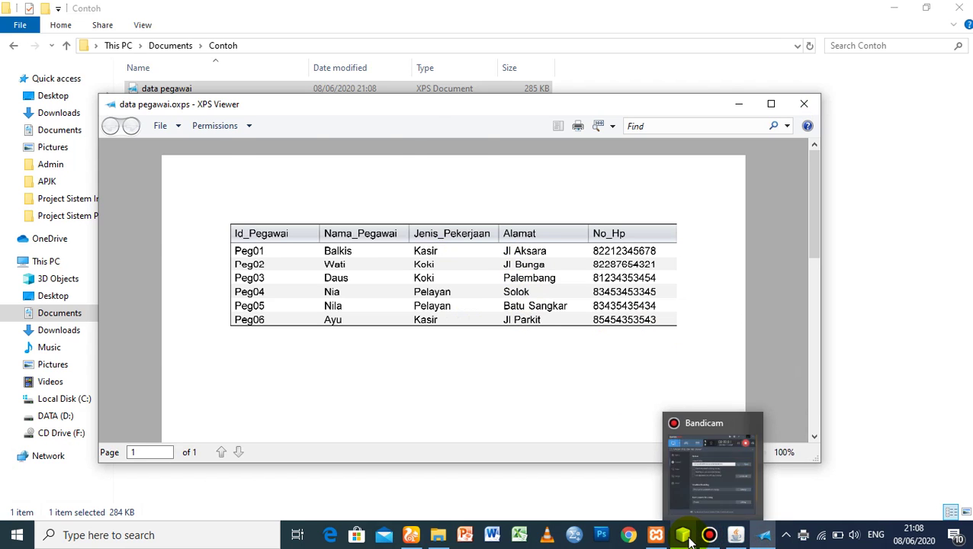
{"action": "left_click", "coordinate": [684, 536]}
{"action": "left_click", "coordinate": [736, 537]}
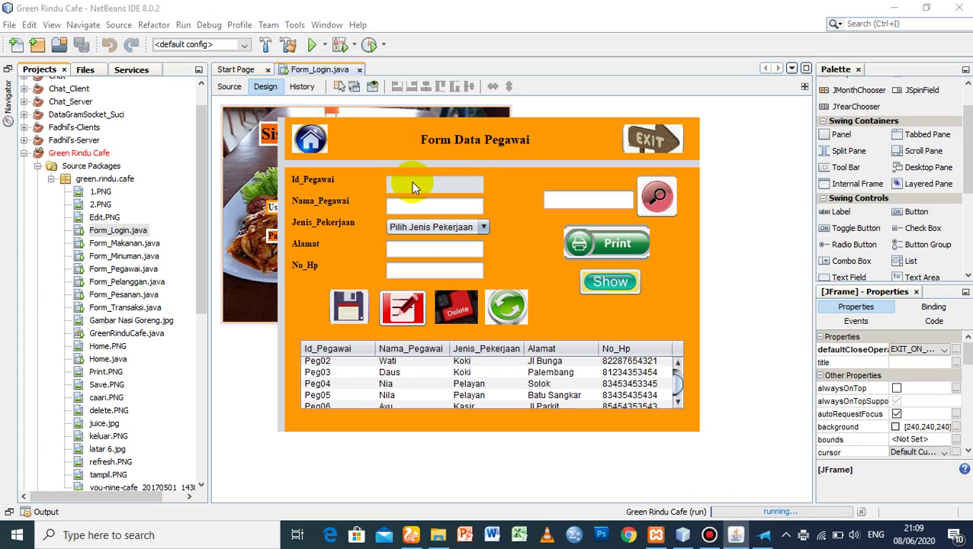
- Go from Form Data Pegawai to the main menu and open Form_Pelanggan
{"action": "left_click", "coordinate": [312, 139]}
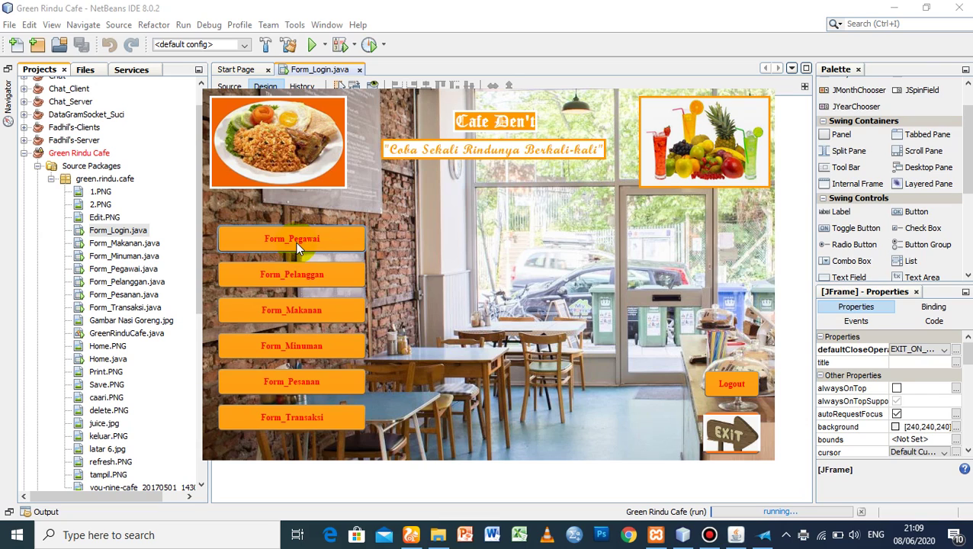
{"action": "left_click", "coordinate": [335, 274]}
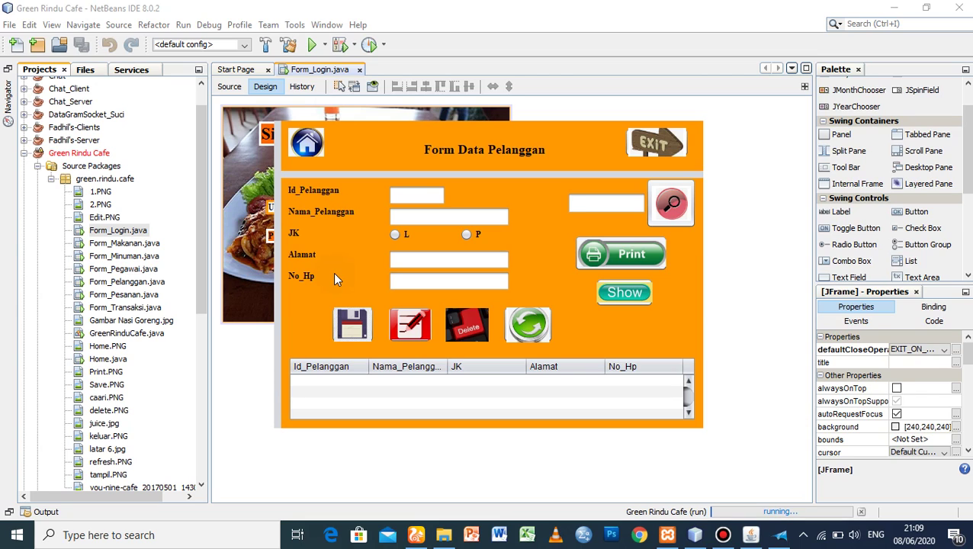
- Load the existing customers into the table and enter ID Pel05
{"action": "left_click", "coordinate": [406, 194]}
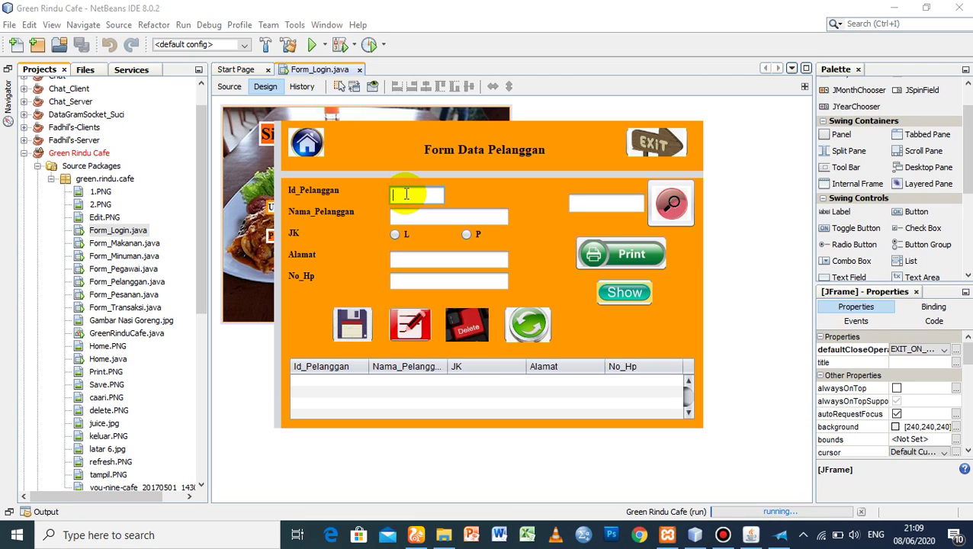
{"action": "left_click", "coordinate": [618, 295]}
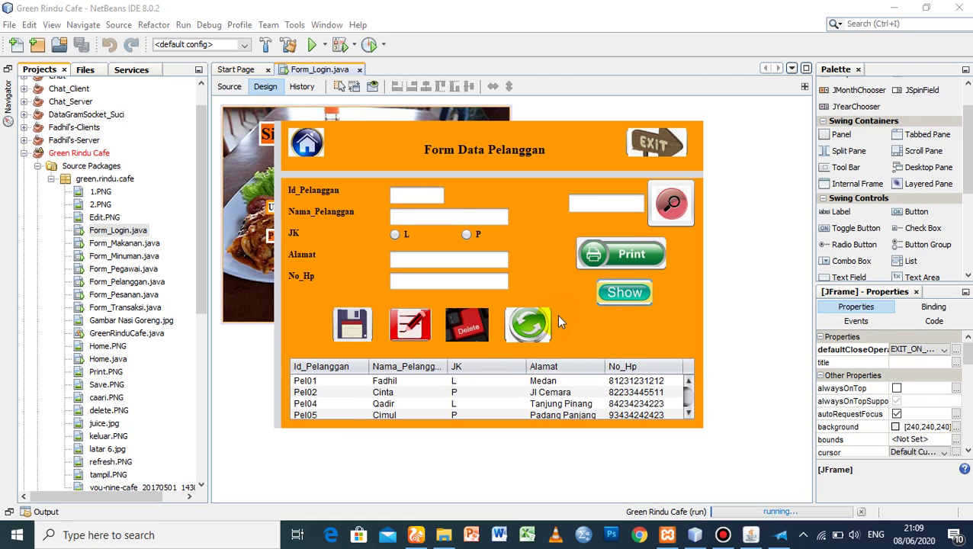
{"action": "left_click", "coordinate": [389, 196]}
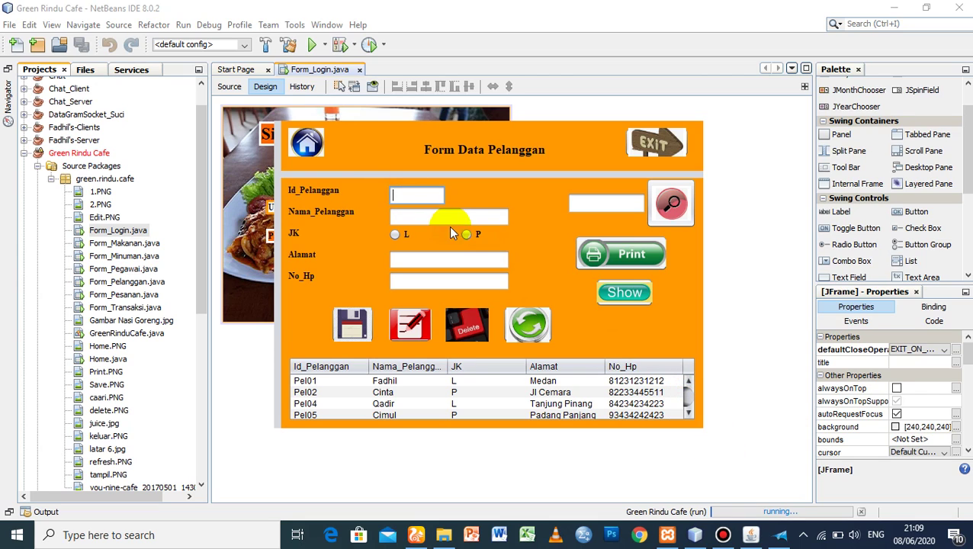
{"action": "type", "text": "Pel05"}
- Fill in the customer's name, gender P, address and phone number, then save
{"action": "left_click", "coordinate": [414, 213]}
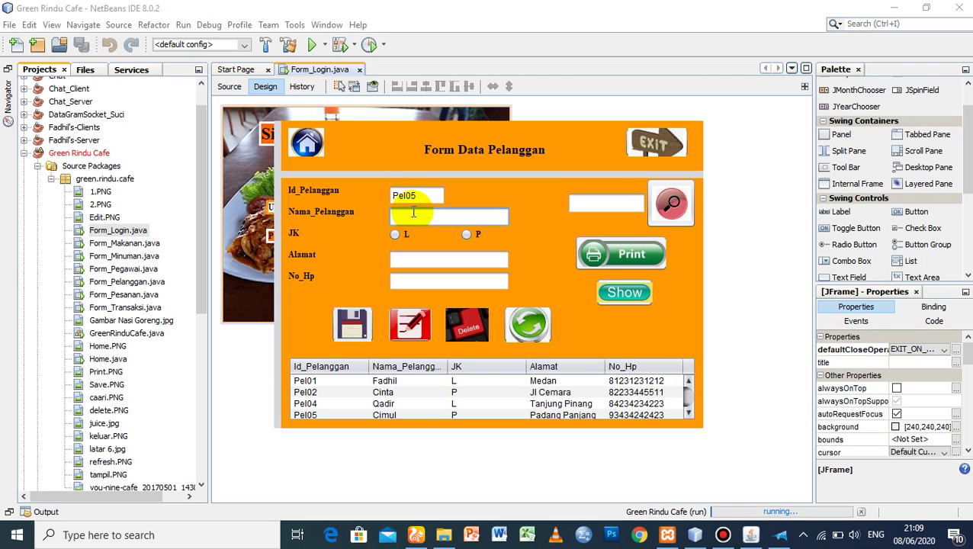
{"action": "type", "text": "N"}
{"action": "key", "text": "BackSpace"}
{"action": "key", "text": "BackSpace"}
{"action": "key", "text": "BackSpace"}
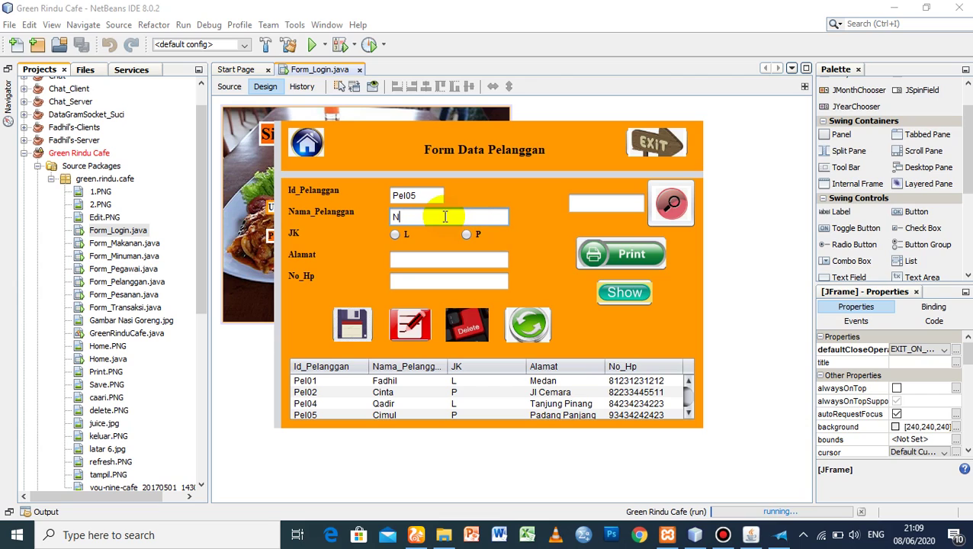
{"action": "type", "text": "Ninsy"}
{"action": "key", "text": "BackSpace"}
{"action": "type", "text": "dy"}
{"action": "left_click", "coordinate": [466, 235]}
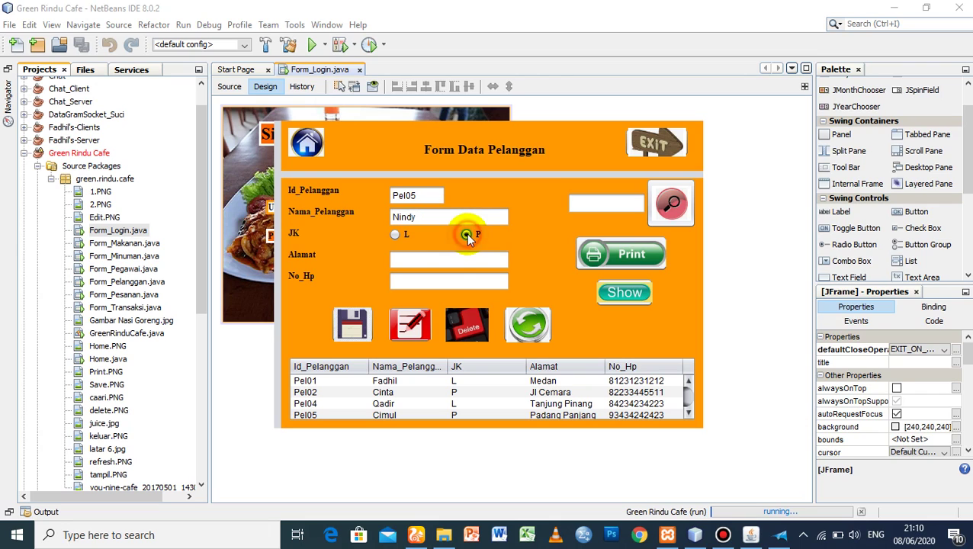
{"action": "left_click", "coordinate": [453, 261]}
{"action": "type", "text": "Jl Merak"}
{"action": "left_click", "coordinate": [446, 282]}
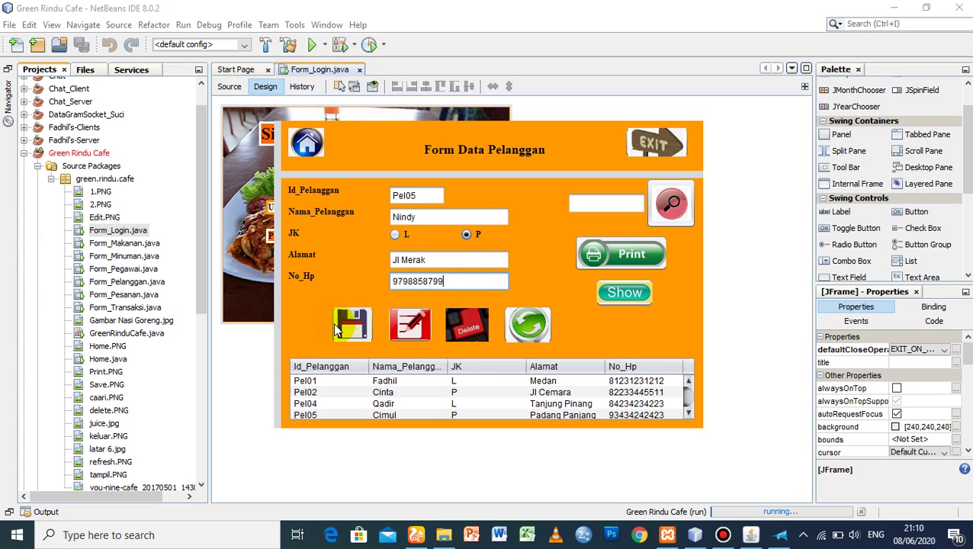
{"action": "left_click", "coordinate": [340, 324]}
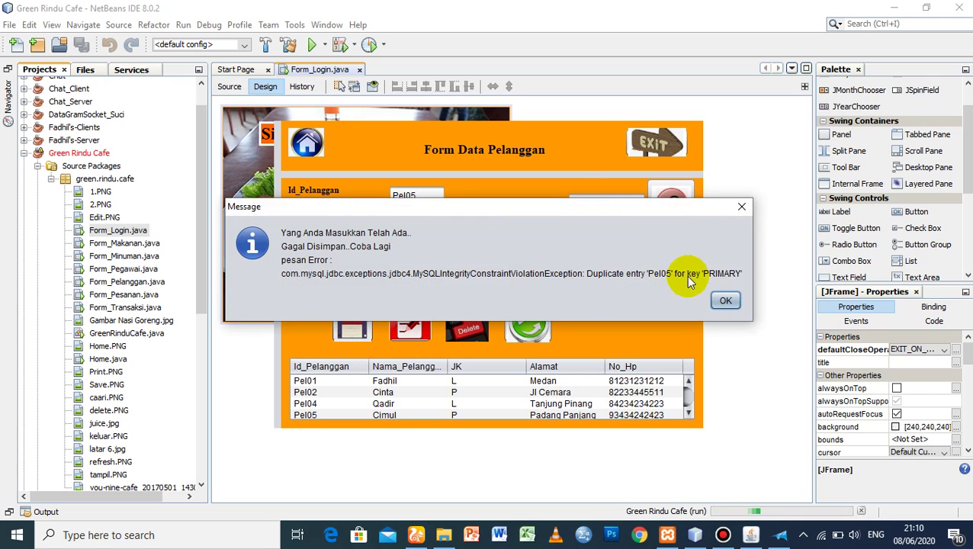
- Dismiss the duplicate-entry error, change the ID to Pel06, save, and scroll to the new row
{"action": "left_click", "coordinate": [728, 300]}
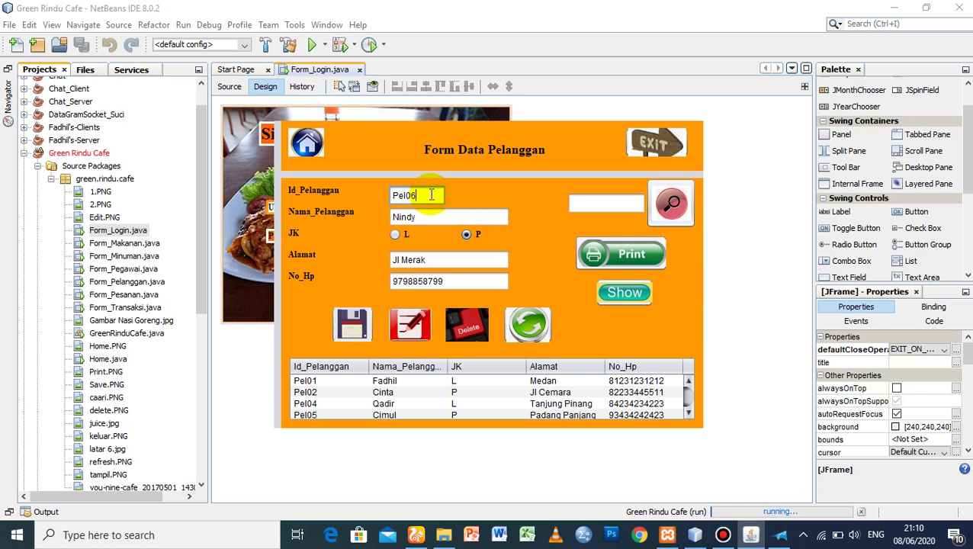
{"action": "left_click", "coordinate": [466, 234]}
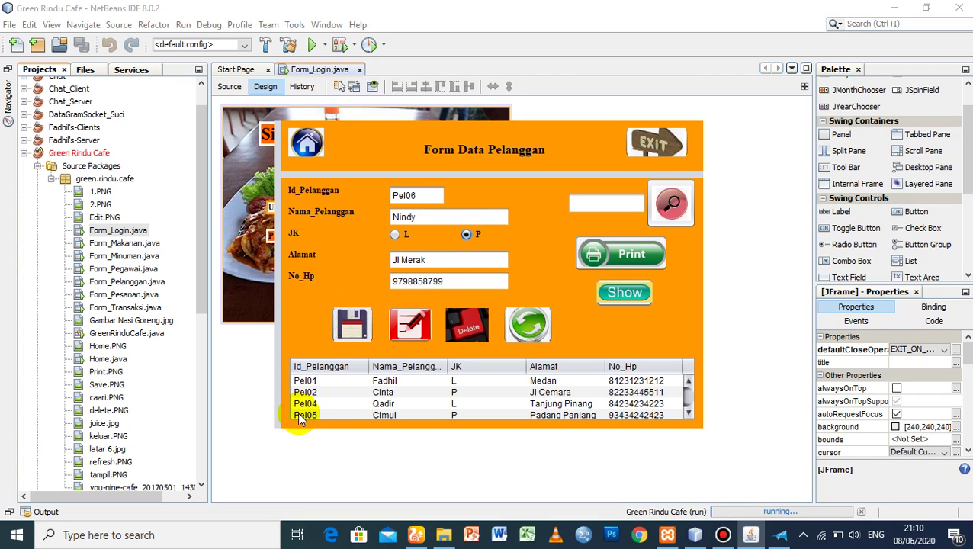
{"action": "left_click", "coordinate": [427, 195]}
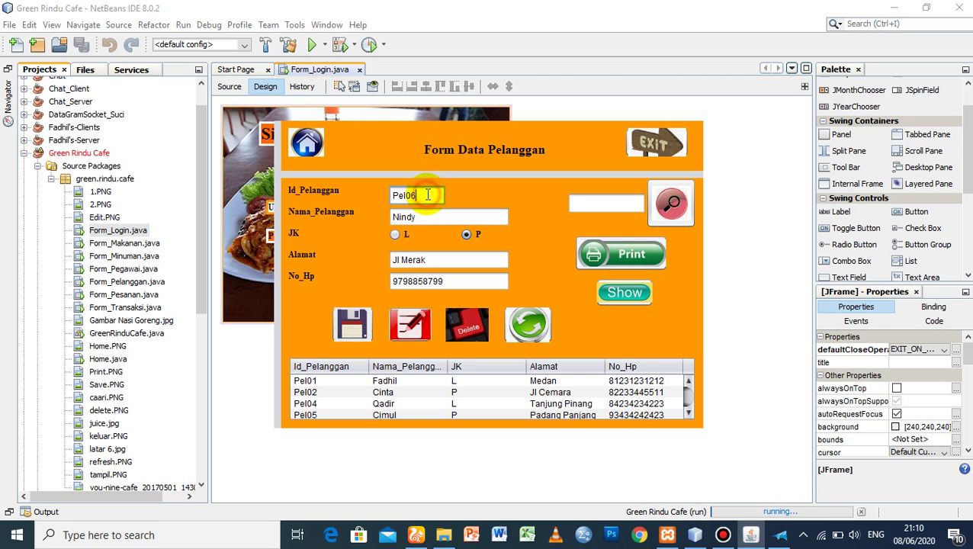
{"action": "left_click", "coordinate": [362, 320]}
{"action": "left_click", "coordinate": [553, 293]}
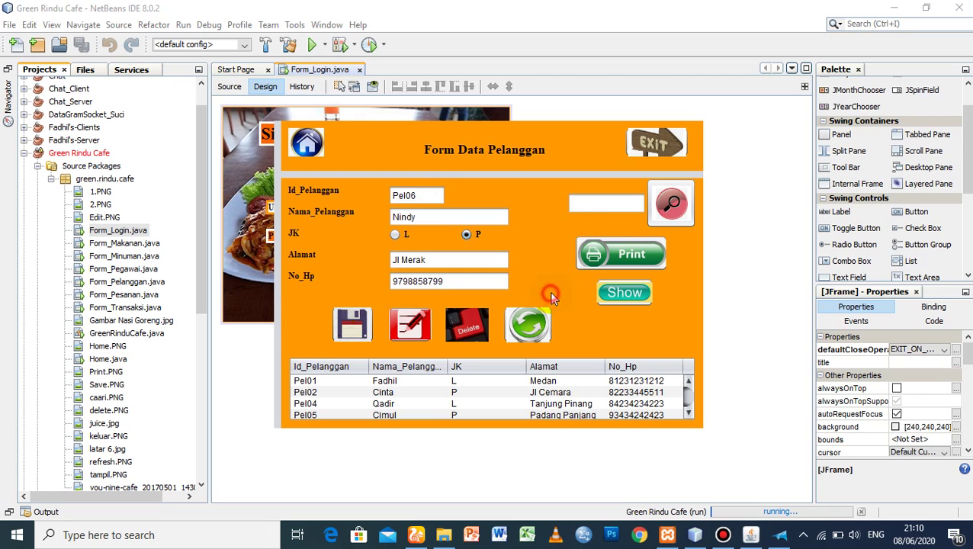
{"action": "left_click", "coordinate": [688, 411]}
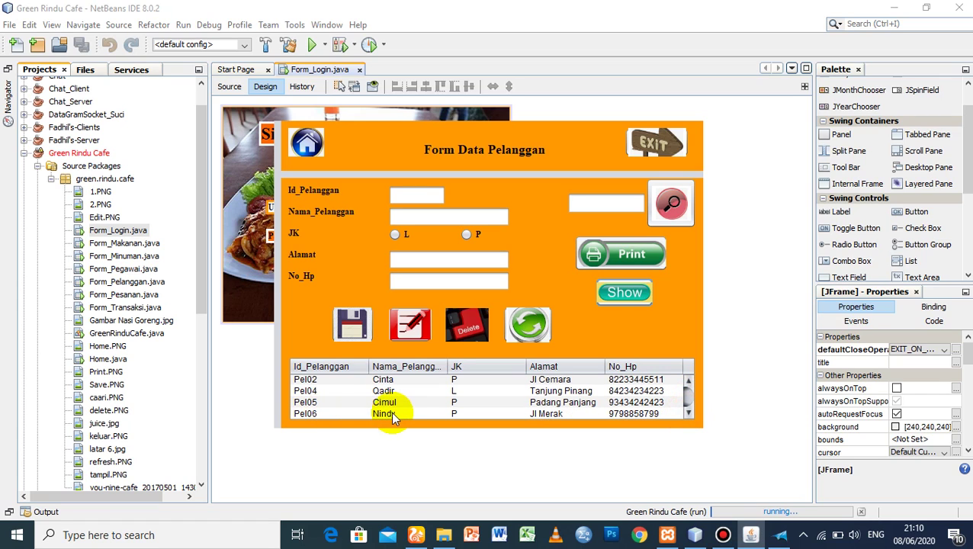
- Load customer Pel06, replace its name with a new one, keep gender P, and save the edit
{"action": "left_click", "coordinate": [311, 412]}
{"action": "left_click", "coordinate": [421, 216]}
{"action": "key", "text": "BackSpace"}
{"action": "key", "text": "BackSpace"}
{"action": "key", "text": "BackSpace"}
{"action": "key", "text": "BackSpace"}
{"action": "key", "text": "BackSpace"}
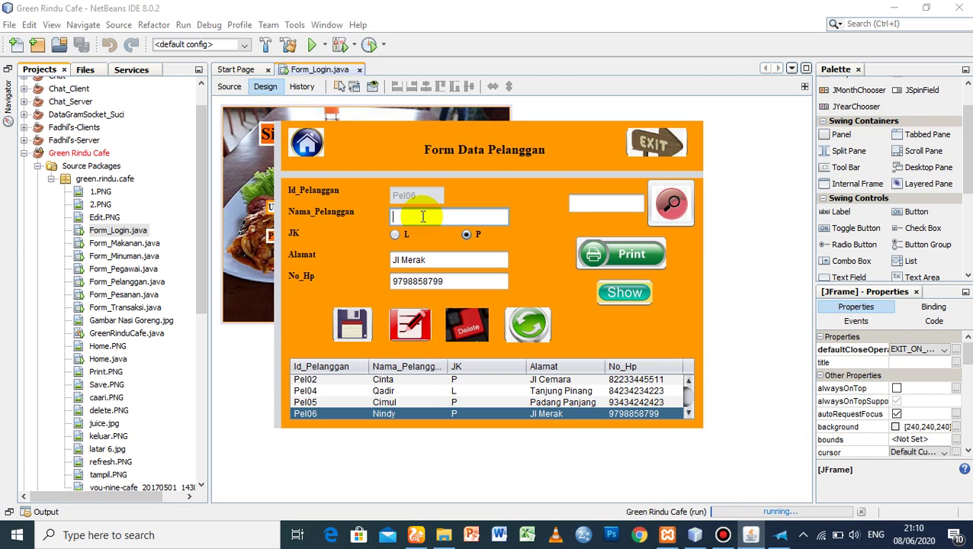
{"action": "type", "text": "Nia"}
{"action": "left_click", "coordinate": [466, 234]}
{"action": "left_click", "coordinate": [416, 327]}
{"action": "left_click", "coordinate": [549, 290]}
{"action": "left_click", "coordinate": [623, 293]}
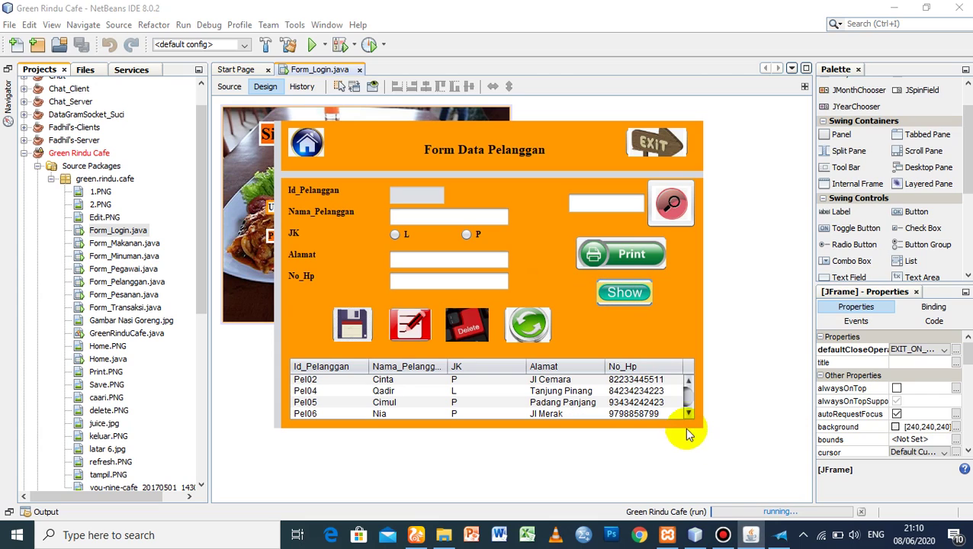
{"action": "left_click", "coordinate": [688, 409]}
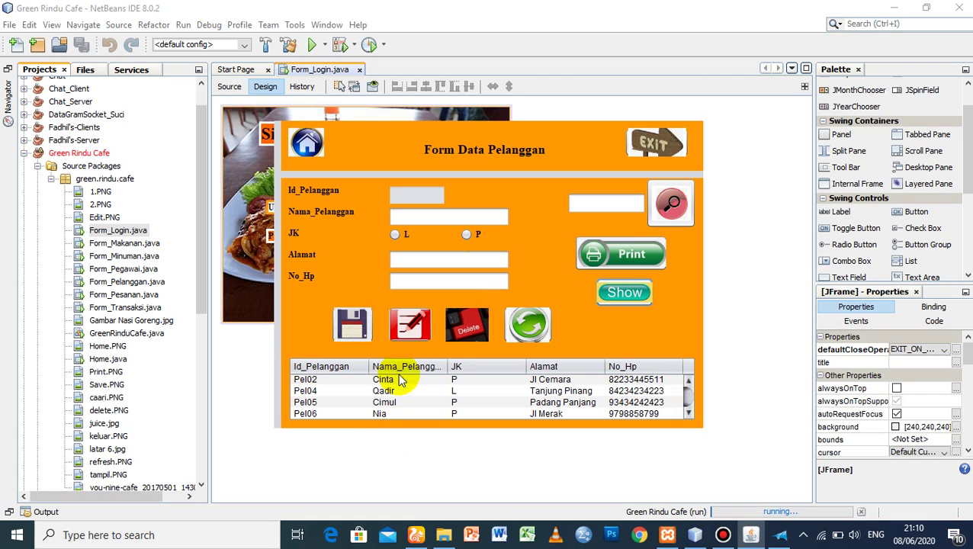
- Delete customer Pel06 and reload the table so it ends at Pel05
{"action": "left_click", "coordinate": [311, 412]}
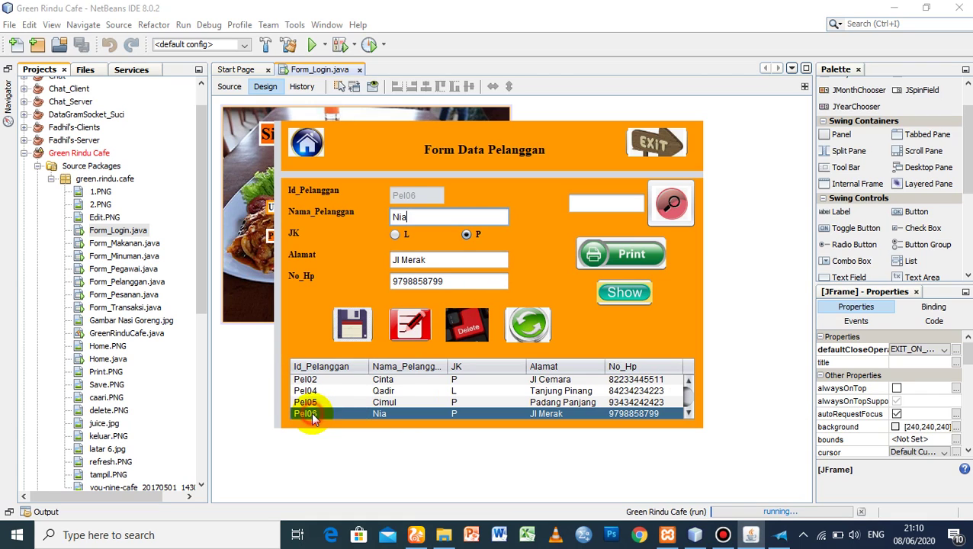
{"action": "left_click", "coordinate": [472, 328]}
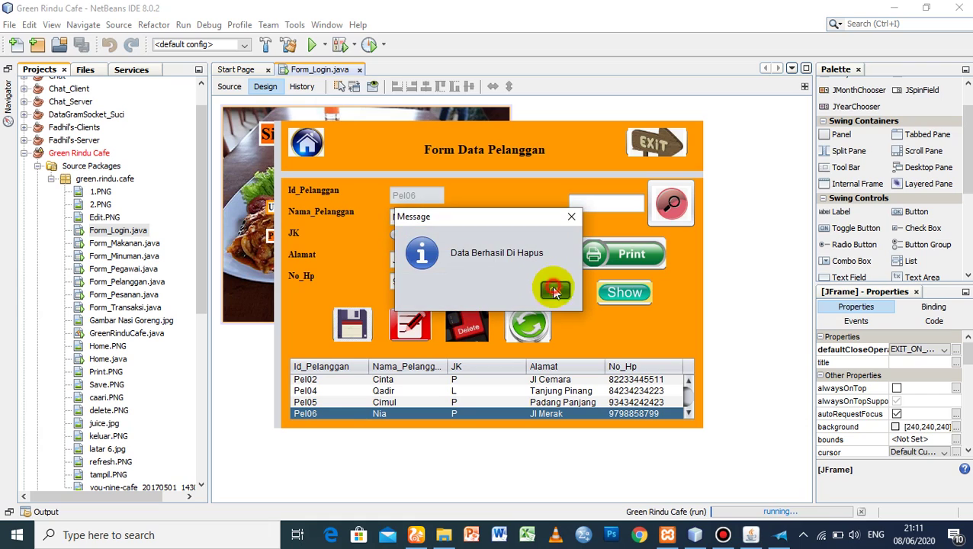
{"action": "left_click", "coordinate": [555, 291]}
{"action": "left_click", "coordinate": [640, 290]}
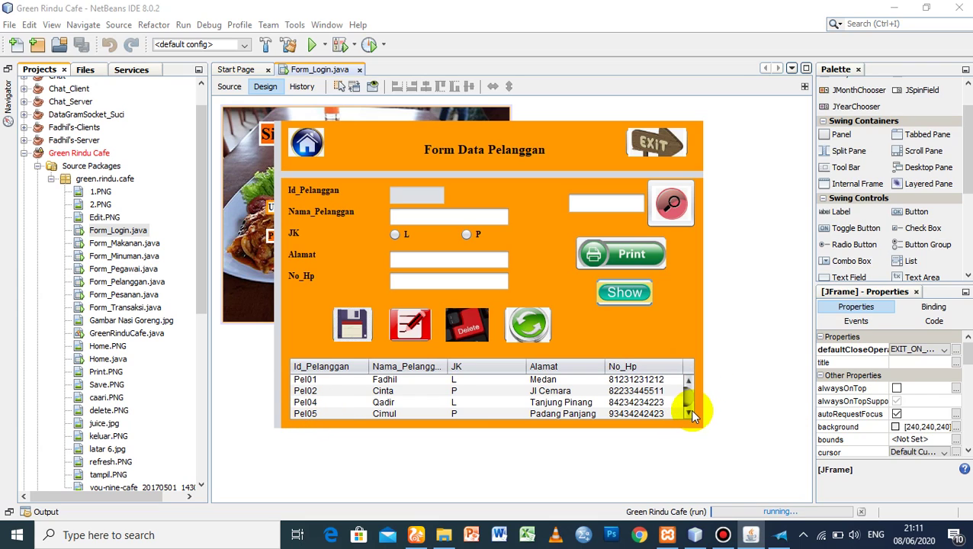
- Enter throwaway test data with gender L, then clear all form fields with Refresh
{"action": "left_click", "coordinate": [402, 216]}
{"action": "type", "text": "skadas"}
{"action": "left_click", "coordinate": [396, 235]}
{"action": "left_click", "coordinate": [411, 259]}
{"action": "type", "text": "sadas"}
{"action": "left_click", "coordinate": [412, 281]}
{"action": "type", "text": "dsd"}
{"action": "left_click", "coordinate": [526, 324]}
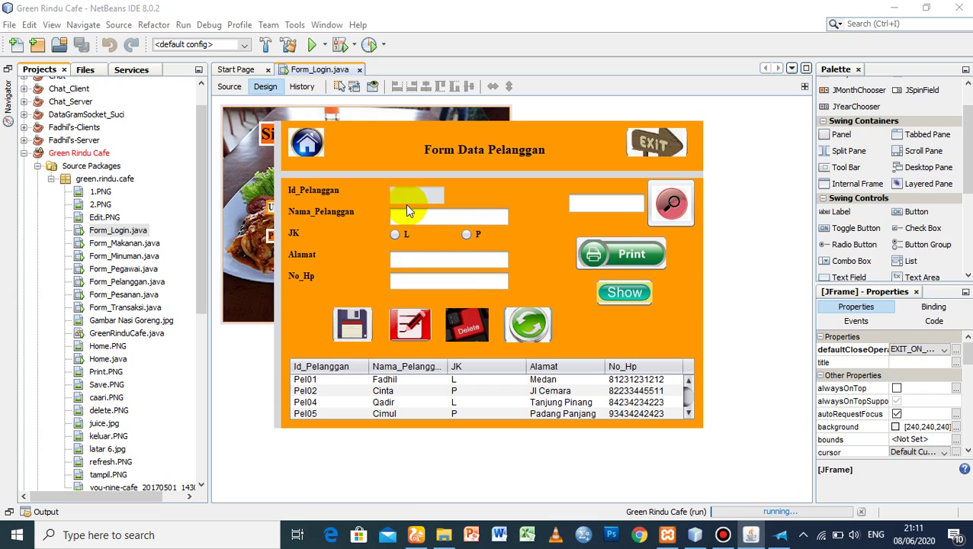
- Search the customer table for Pel01, then list all customers again
{"action": "left_click", "coordinate": [611, 212]}
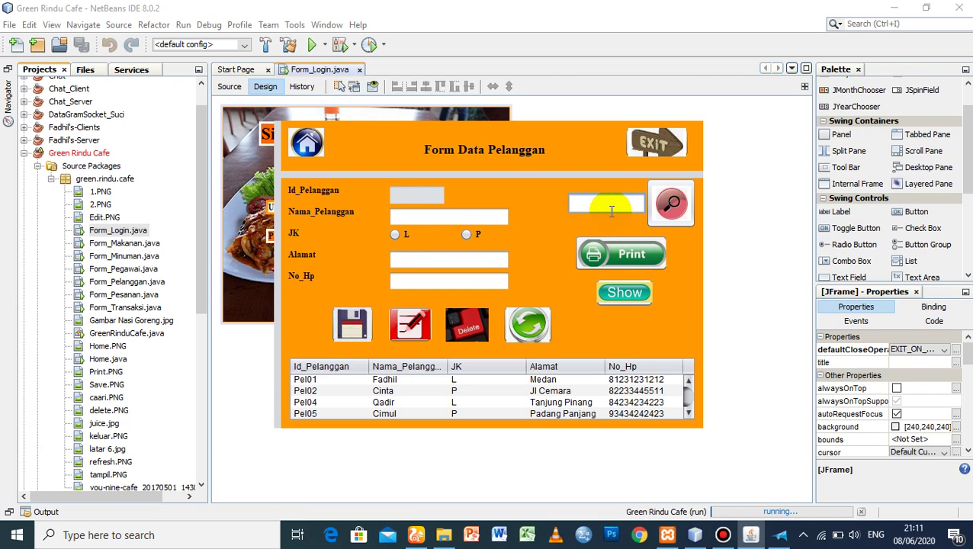
{"action": "type", "text": "Fadhi"}
{"action": "key", "text": "BackSpace"}
{"action": "key", "text": "BackSpace"}
{"action": "key", "text": "BackSpace"}
{"action": "key", "text": "BackSpace"}
{"action": "type", "text": "Pel01"}
{"action": "left_click", "coordinate": [681, 214]}
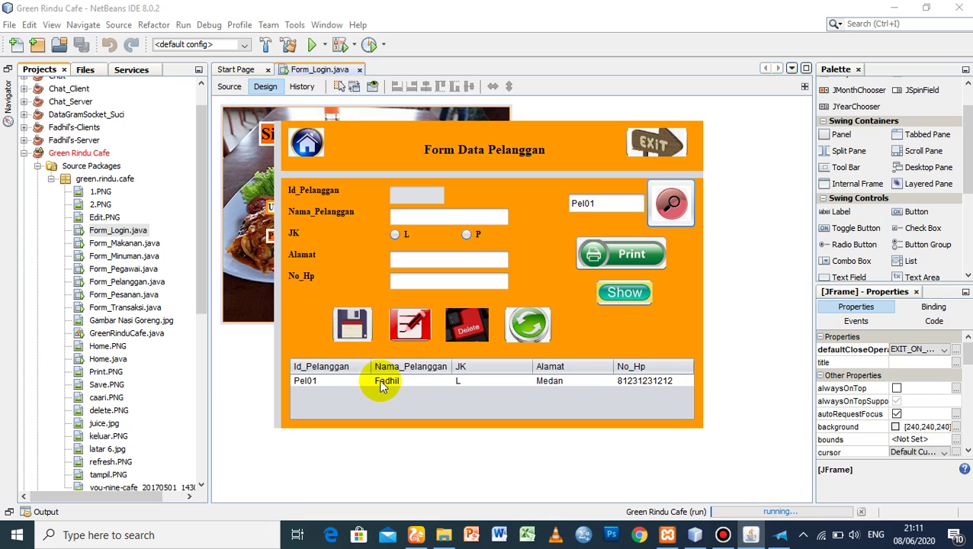
{"action": "left_click", "coordinate": [637, 299]}
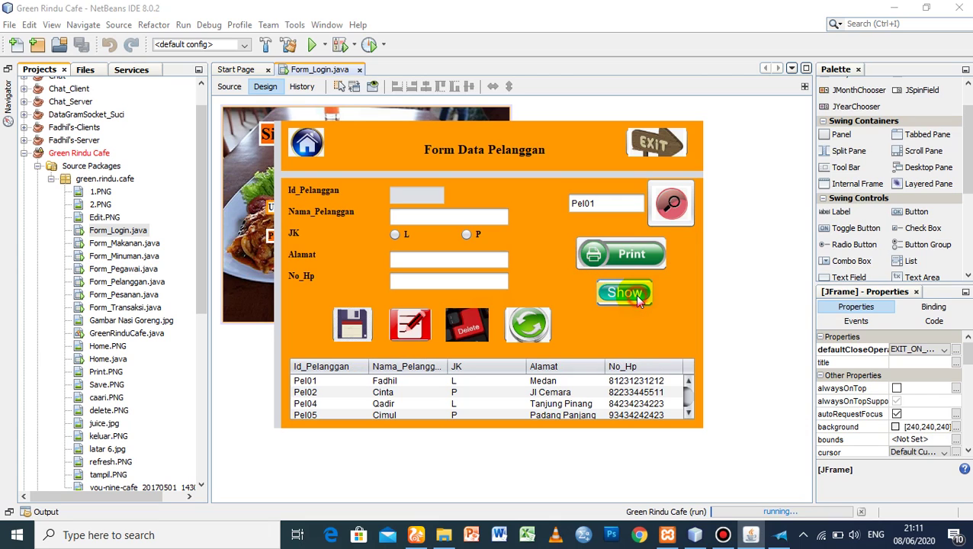
- Print the customer table to the XPS writer as 'data pelanggan'
{"action": "left_click", "coordinate": [617, 253]}
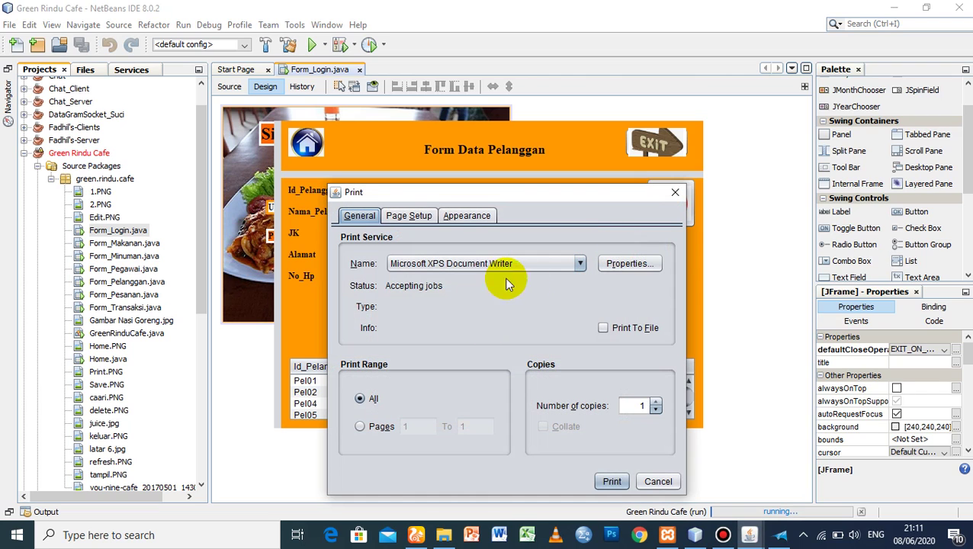
{"action": "left_click", "coordinate": [612, 481]}
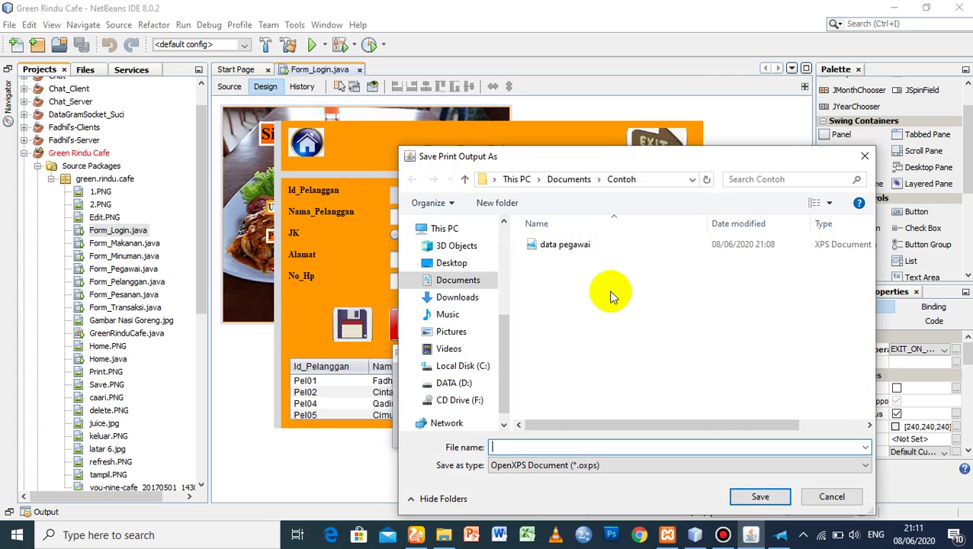
{"action": "type", "text": "data pelanggan"}
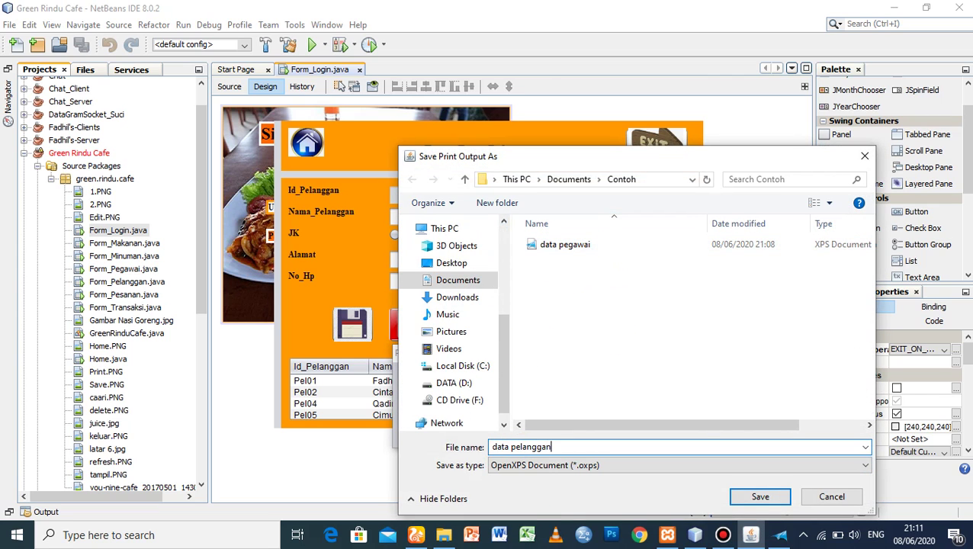
{"action": "left_click", "coordinate": [760, 496]}
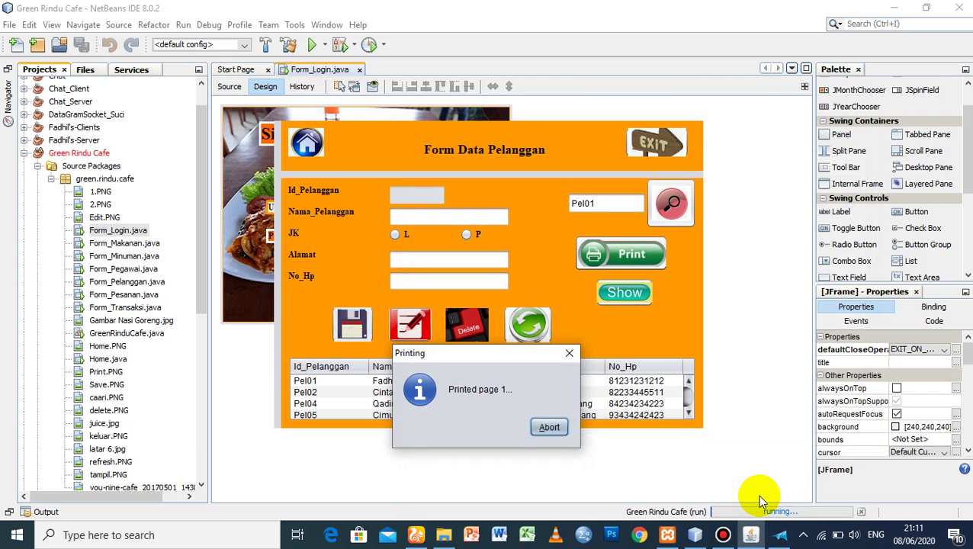
{"action": "left_click", "coordinate": [555, 292]}
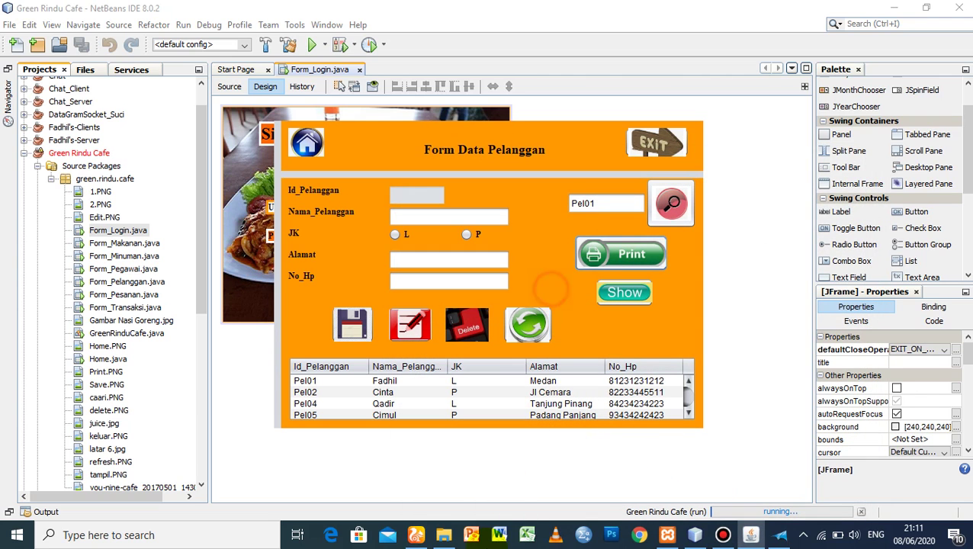
- Open data pelanggan from the Contoh folder in XPS Viewer, then close it
{"action": "left_click", "coordinate": [444, 534]}
{"action": "double_click", "coordinate": [192, 104]}
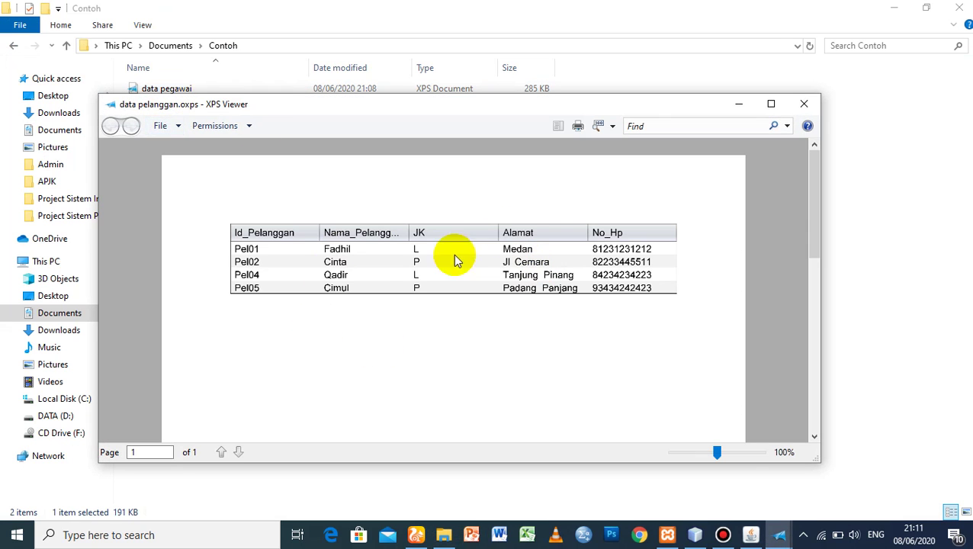
{"action": "left_click", "coordinate": [805, 103]}
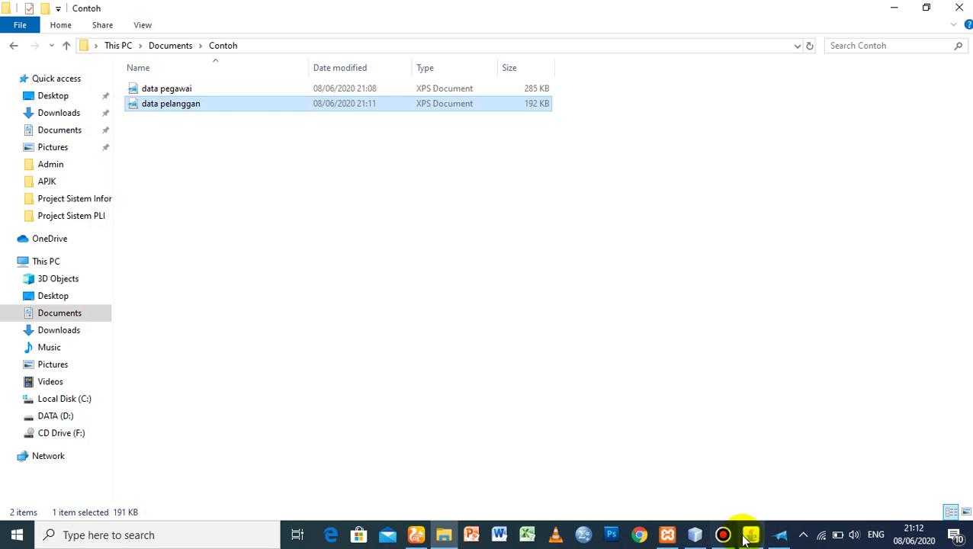
- Go from the customer form to the main menu and open the Form_Makanan food window
{"action": "left_click", "coordinate": [751, 535]}
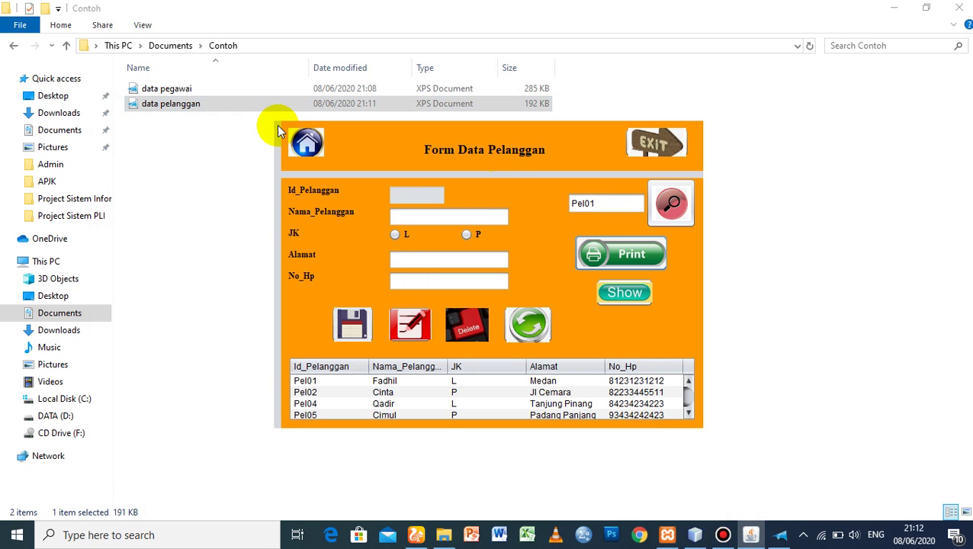
{"action": "left_click", "coordinate": [308, 142]}
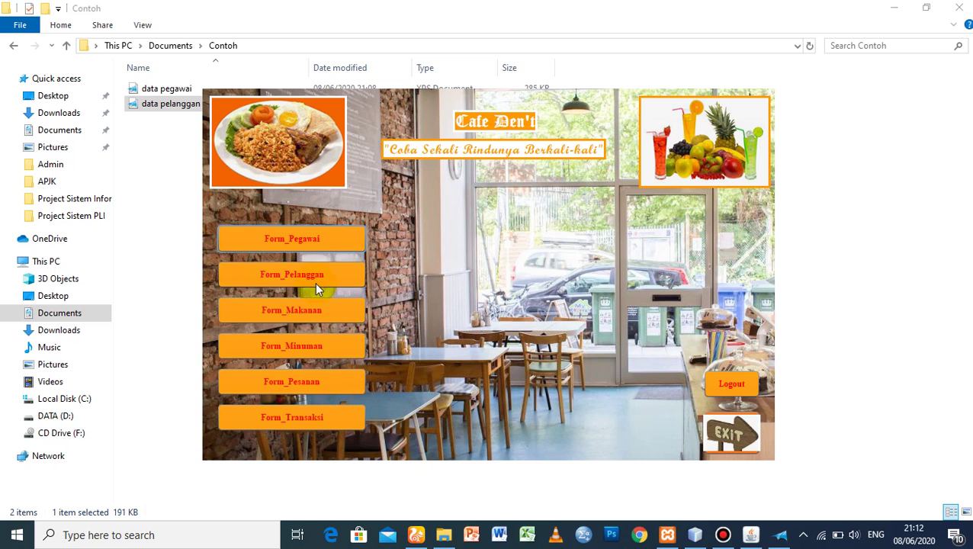
{"action": "left_click", "coordinate": [298, 309]}
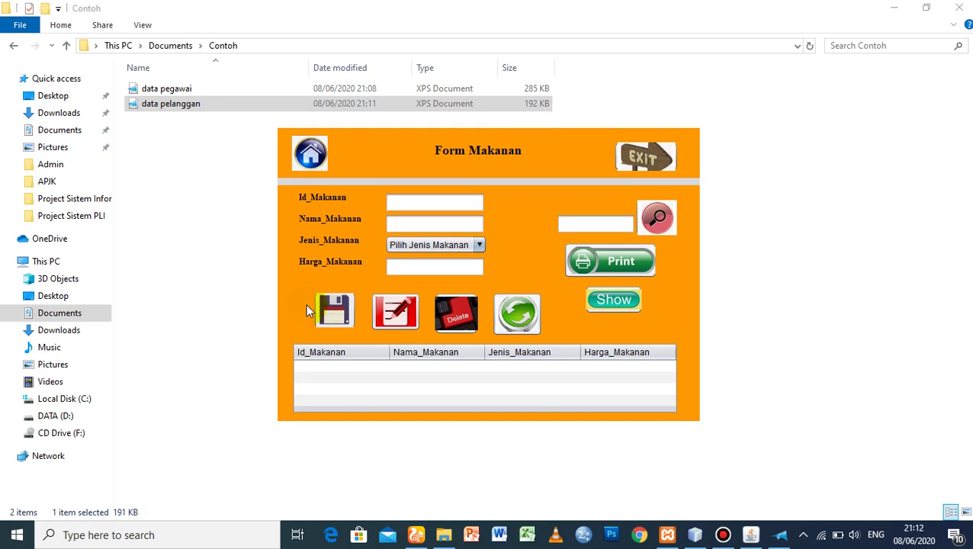
{"action": "left_click", "coordinate": [694, 535]}
{"action": "left_click", "coordinate": [763, 537]}
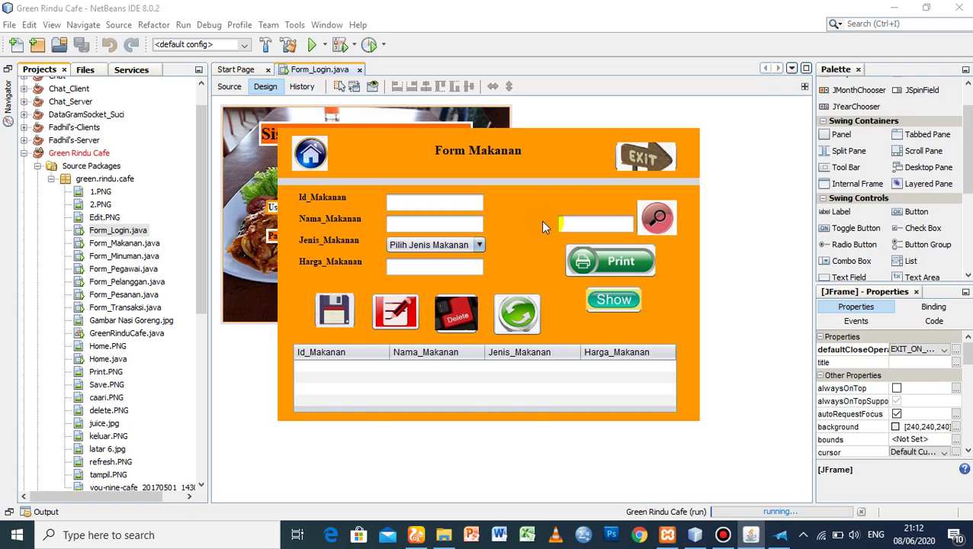
- Load the food table and enter food ID Mkn11 with name Sate
{"action": "left_click", "coordinate": [608, 299]}
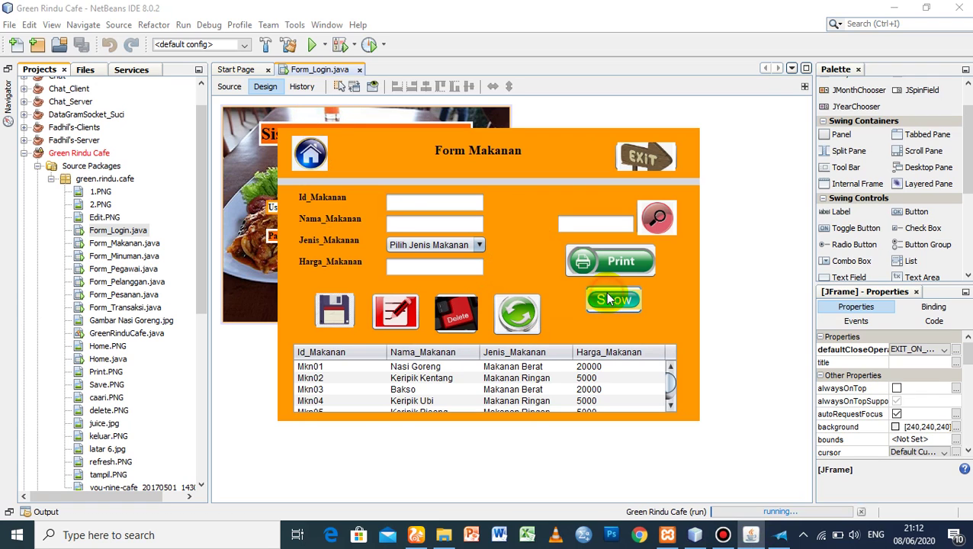
{"action": "left_click_drag", "start_coordinate": [669, 385], "coordinate": [670, 391]}
{"action": "left_click", "coordinate": [418, 204]}
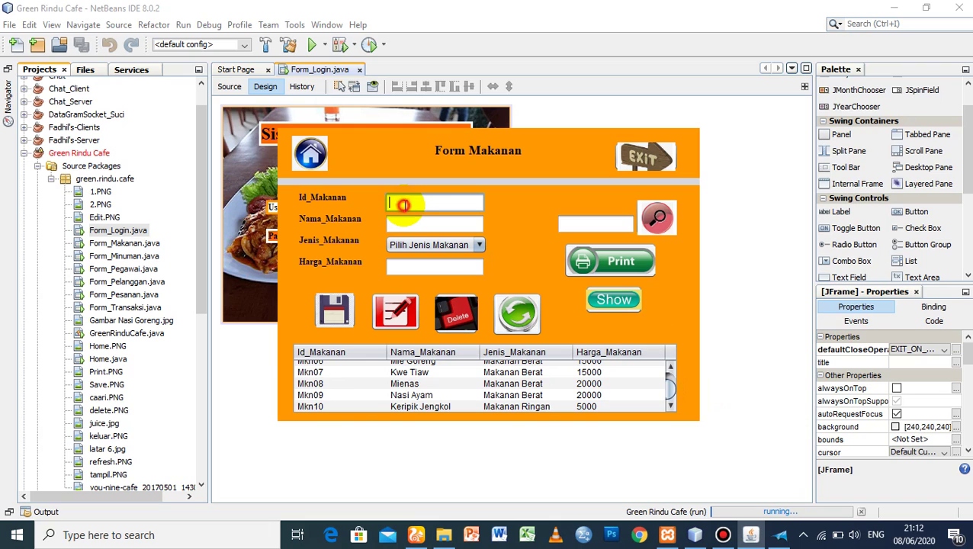
{"action": "type", "text": "Mkn11"}
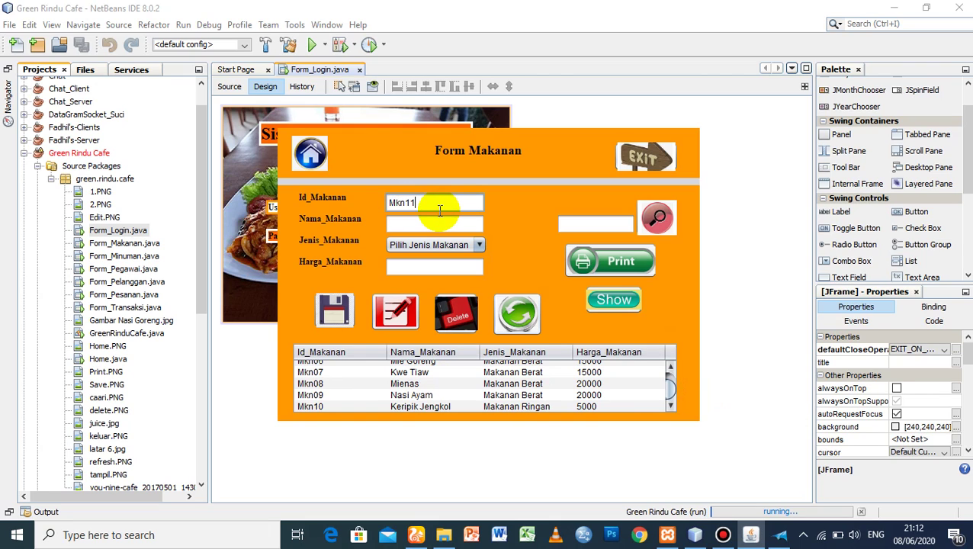
{"action": "left_click", "coordinate": [431, 223]}
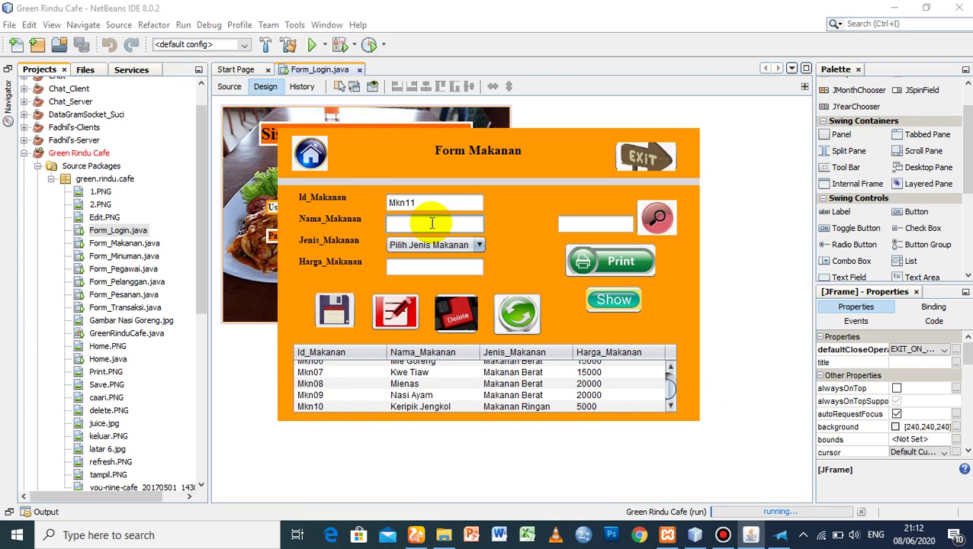
{"action": "type", "text": "Sate"}
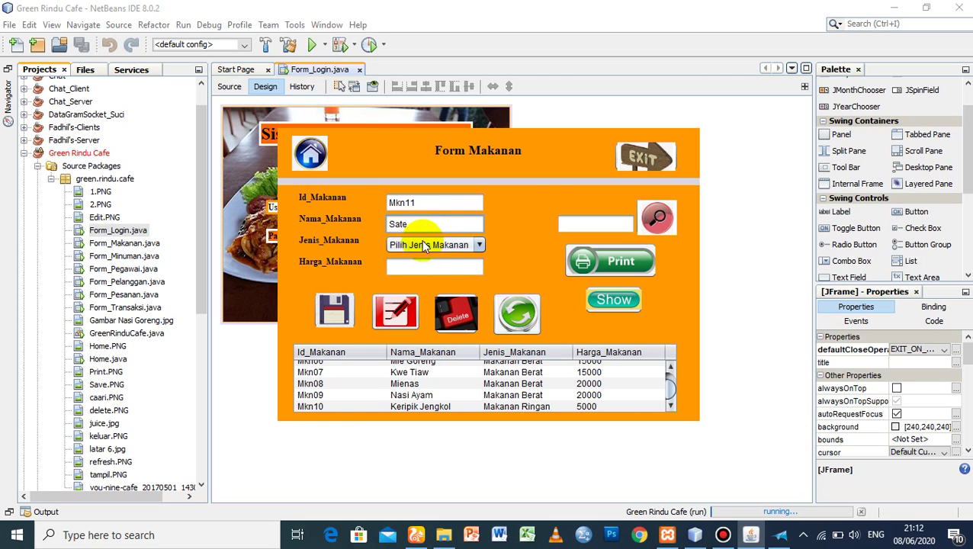
- Set type Makanan Berat and price 20000, save, and reload the table to show Mkn11
{"action": "left_click", "coordinate": [421, 242]}
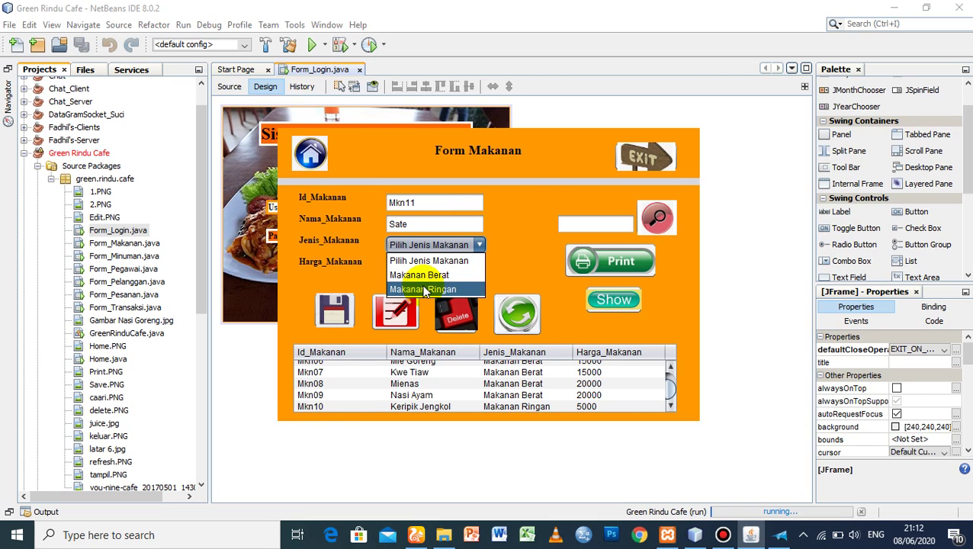
{"action": "left_click", "coordinate": [425, 276]}
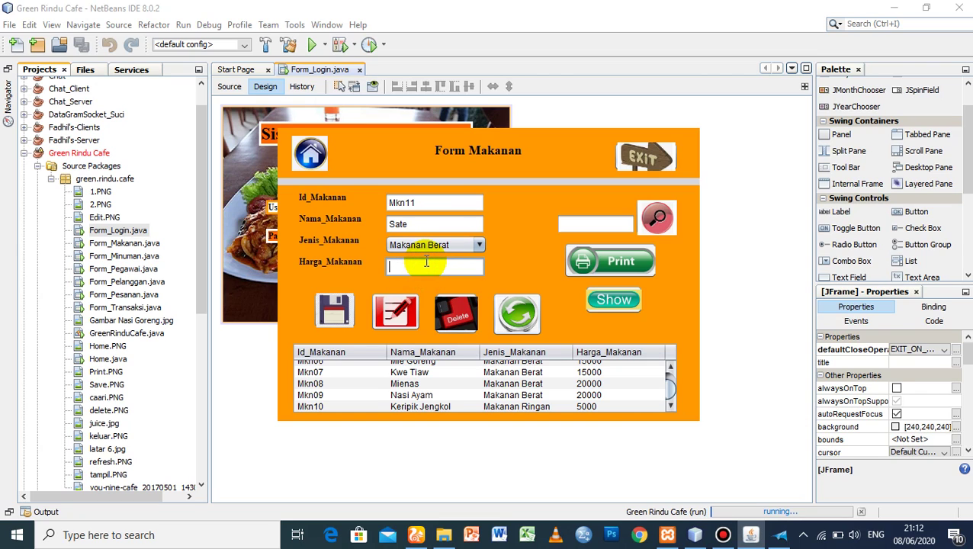
{"action": "type", "text": "20000"}
{"action": "left_click", "coordinate": [337, 312]}
{"action": "left_click", "coordinate": [553, 288]}
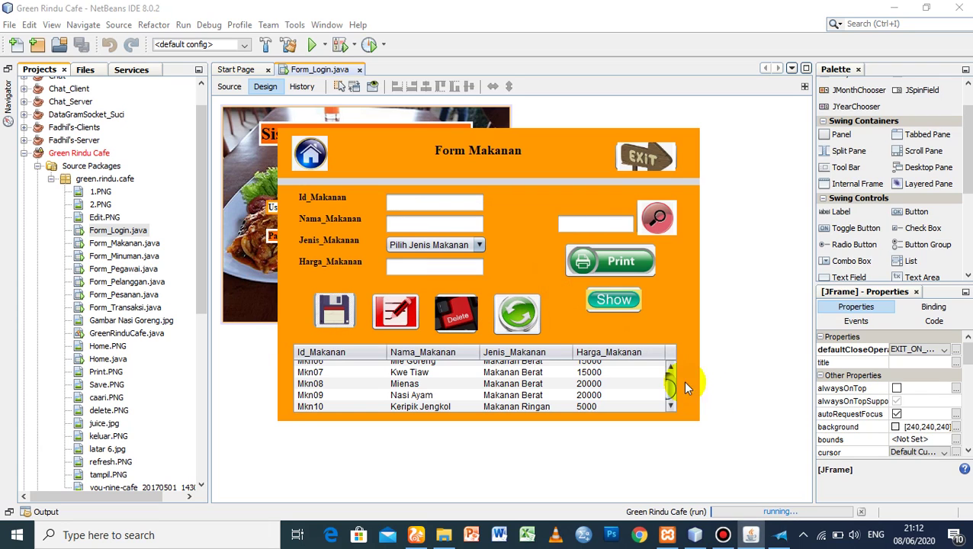
{"action": "left_click", "coordinate": [614, 300]}
{"action": "left_click_drag", "start_coordinate": [670, 386], "coordinate": [670, 393]}
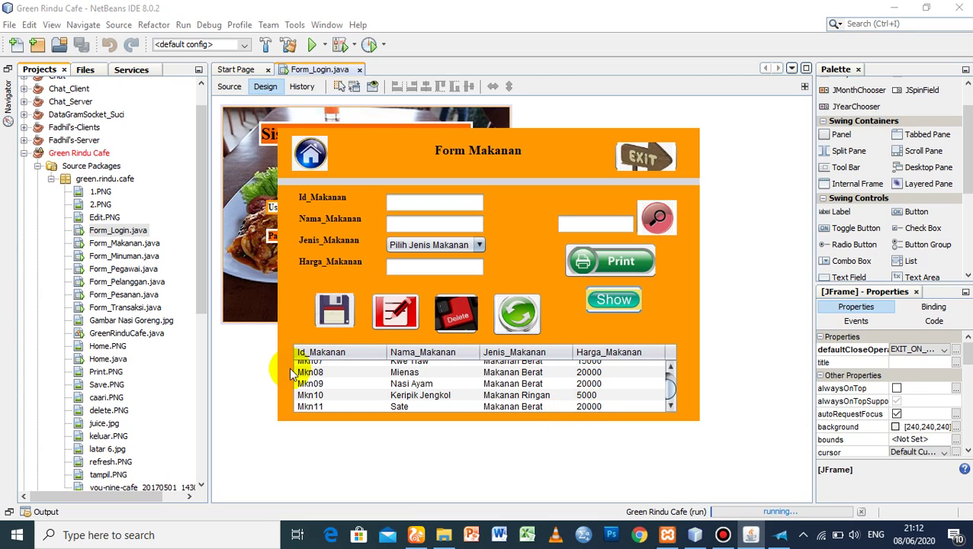
- Select the Mkn11 Sate row, replace its price with 15000, save the edit, and refresh
{"action": "left_click", "coordinate": [320, 407]}
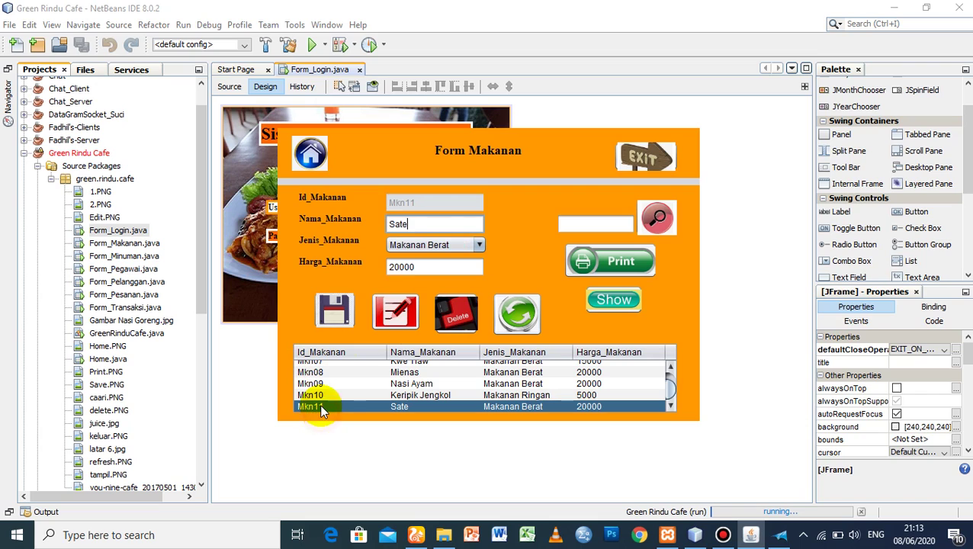
{"action": "left_click", "coordinate": [423, 267]}
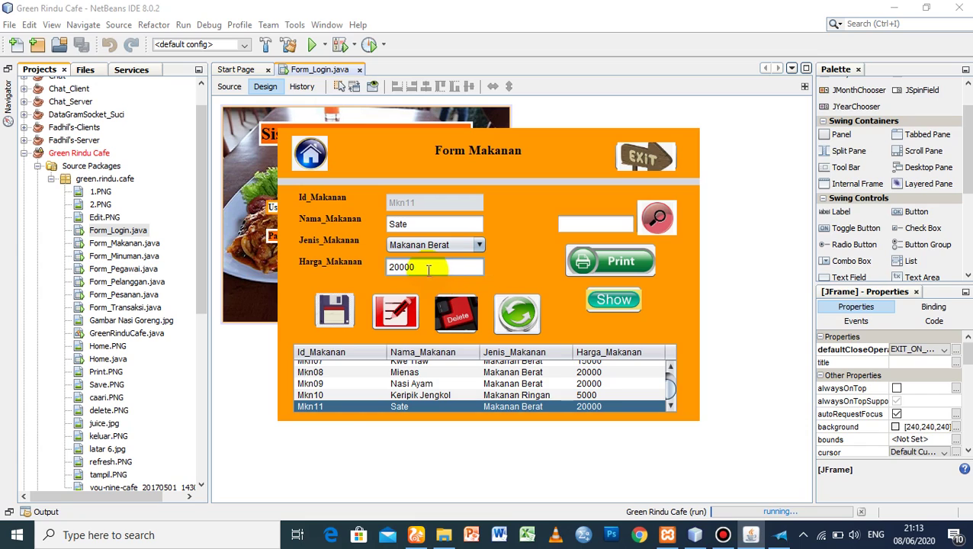
{"action": "left_click_drag", "start_coordinate": [417, 266], "coordinate": [383, 276]}
{"action": "type", "text": "15000"}
{"action": "left_click", "coordinate": [395, 311]}
{"action": "left_click", "coordinate": [555, 292]}
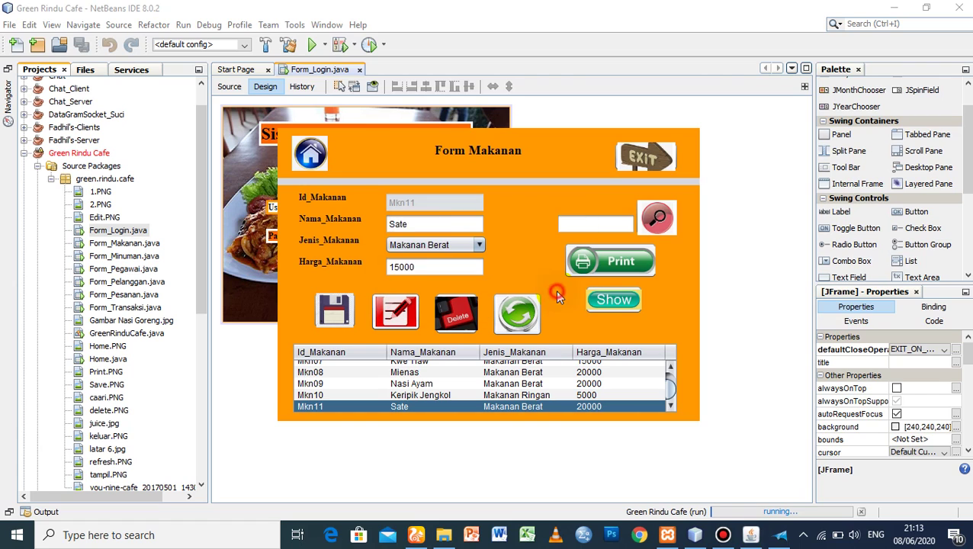
{"action": "left_click", "coordinate": [619, 300]}
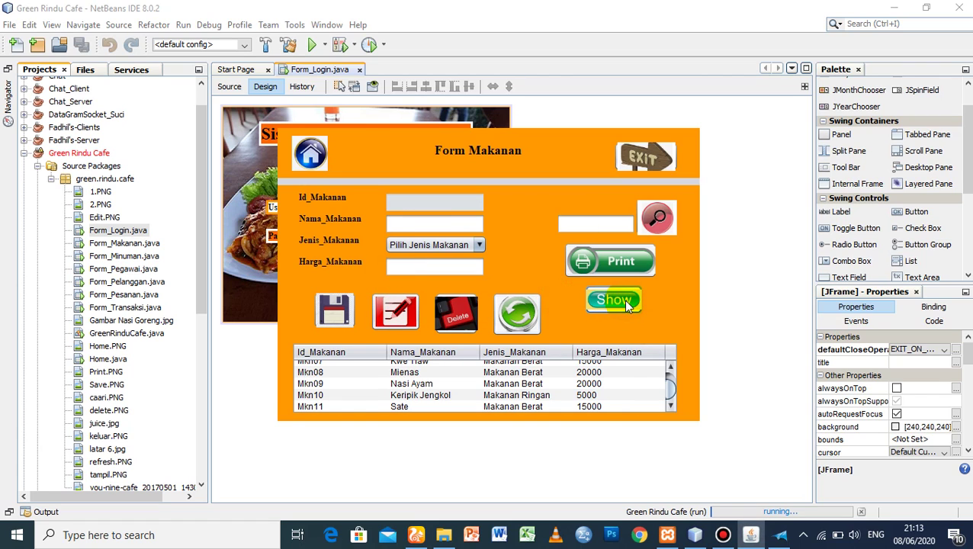
- Select the Mkn11 Sate row, delete it, and reload the table ending at Mkn10
{"action": "left_click", "coordinate": [589, 404]}
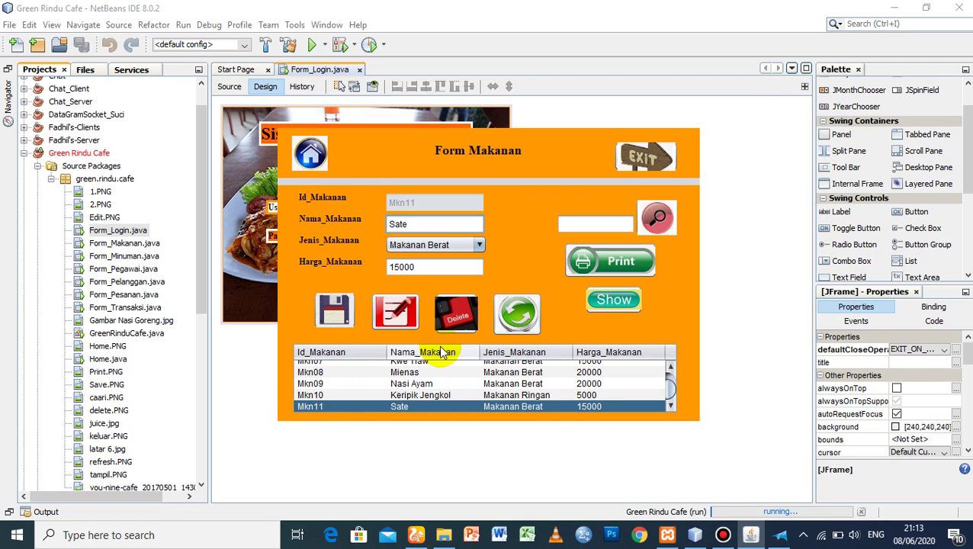
{"action": "left_click", "coordinate": [460, 321]}
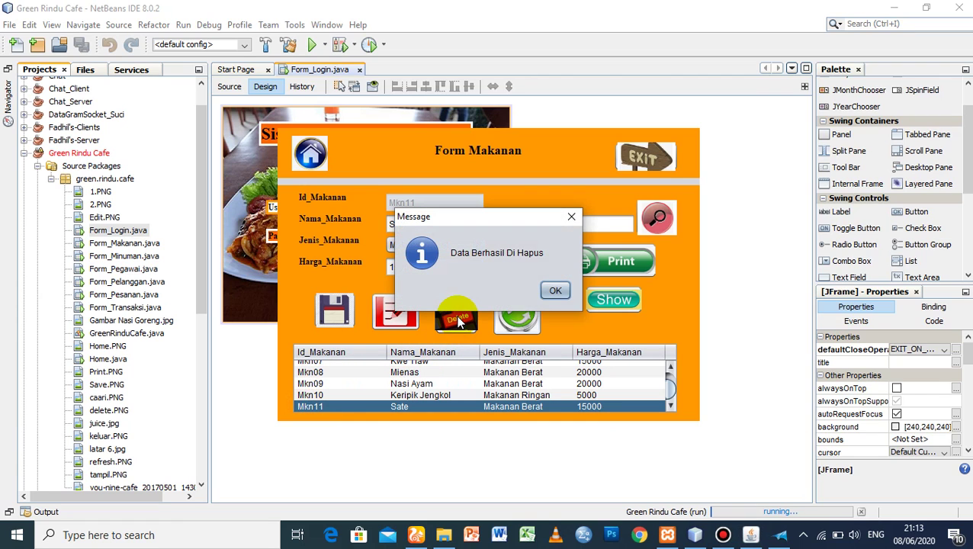
{"action": "left_click", "coordinate": [549, 292]}
{"action": "left_click", "coordinate": [631, 316]}
{"action": "left_click", "coordinate": [668, 391]}
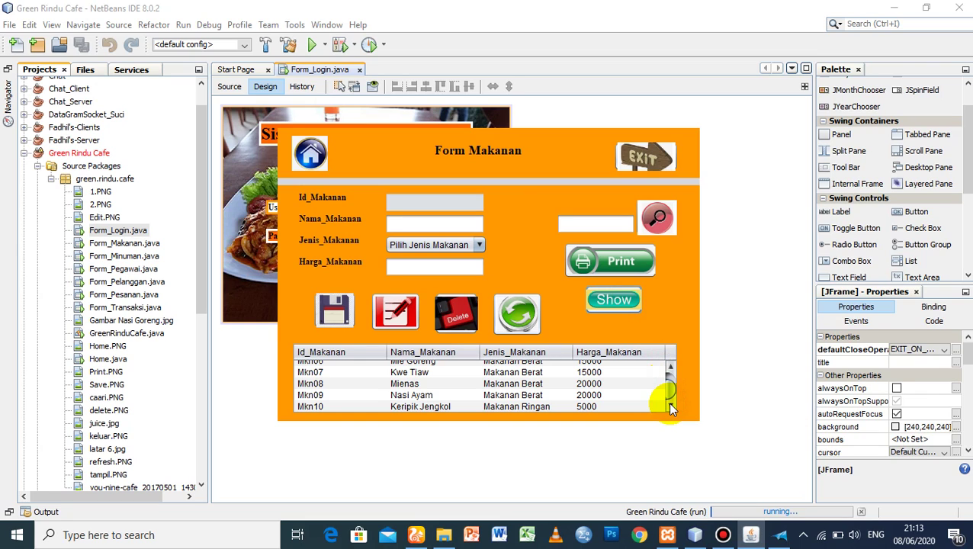
- Type test text into the food name and price fields, then clear them with Refresh
{"action": "left_click", "coordinate": [416, 221]}
{"action": "type", "text": "sadasd"}
{"action": "left_click", "coordinate": [418, 263]}
{"action": "type", "text": "asdas"}
{"action": "left_click", "coordinate": [517, 313]}
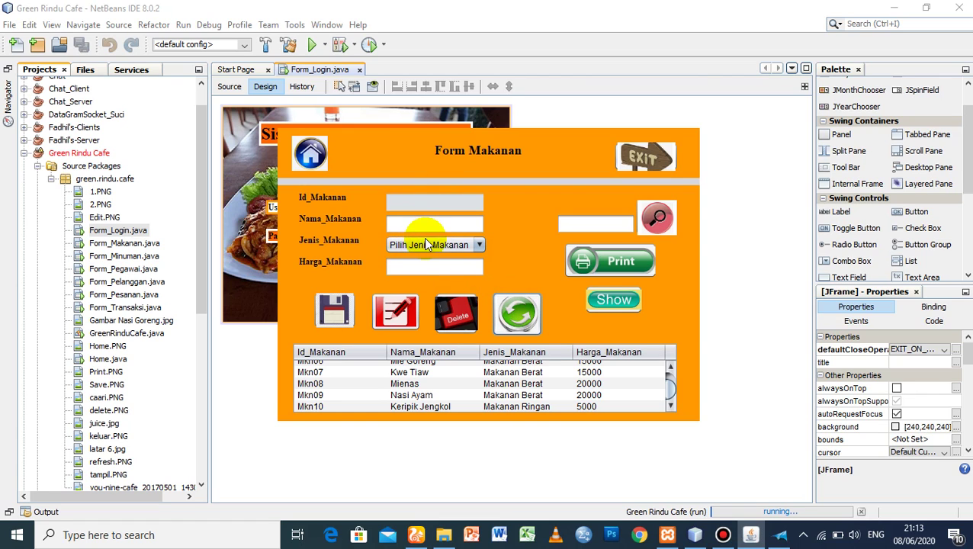
- Search the food list by price 5000, then by 15000
{"action": "left_click", "coordinate": [598, 223]}
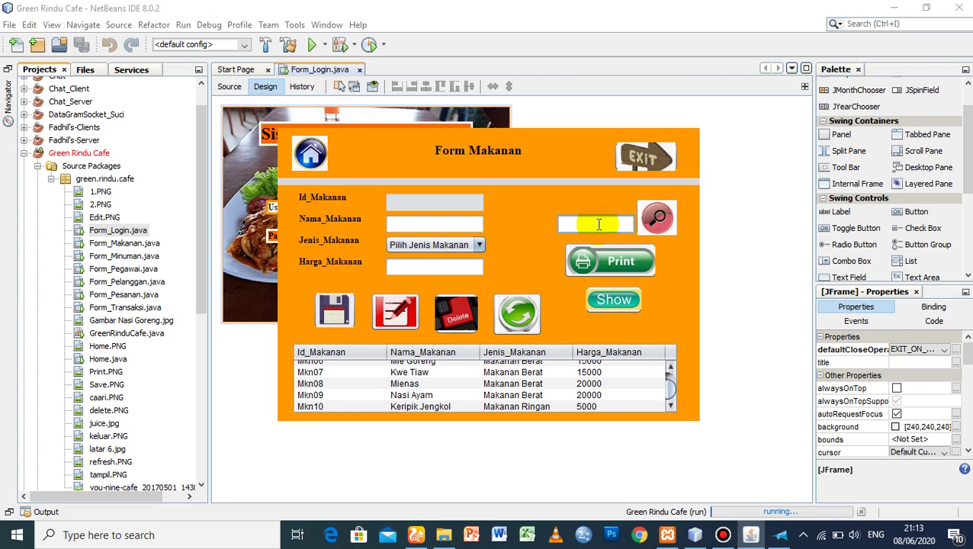
{"action": "type", "text": "5000"}
{"action": "left_click", "coordinate": [668, 223]}
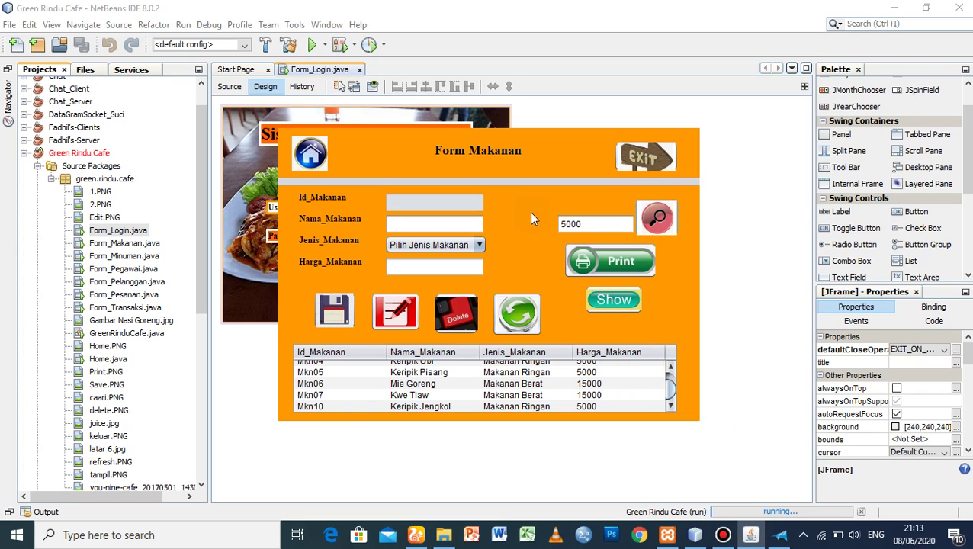
{"action": "left_click_drag", "start_coordinate": [604, 222], "coordinate": [535, 224]}
{"action": "type", "text": "15000"}
{"action": "left_click", "coordinate": [660, 221]}
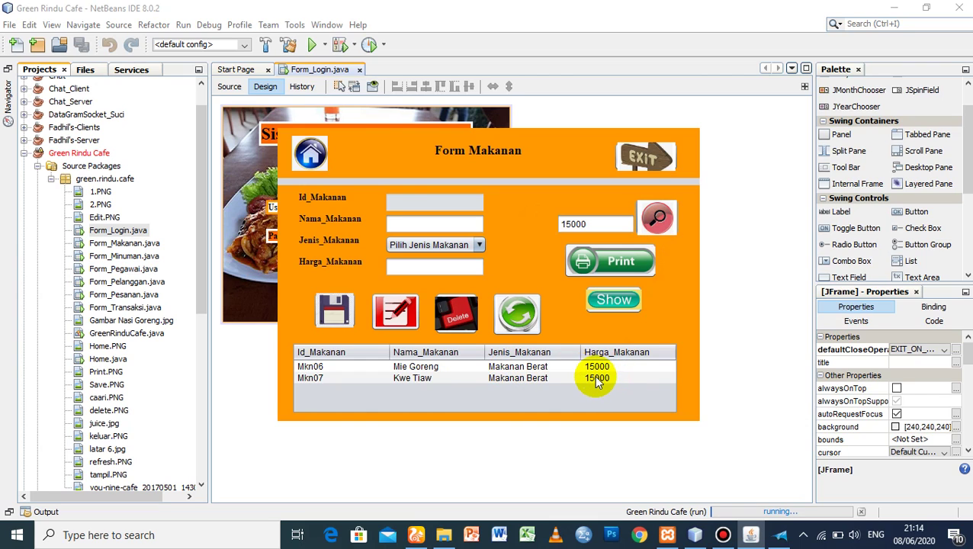
- Repeat the price searches for 5000 and 15000, then reload the full food table
{"action": "left_click", "coordinate": [565, 224]}
{"action": "key", "text": "BackSpace"}
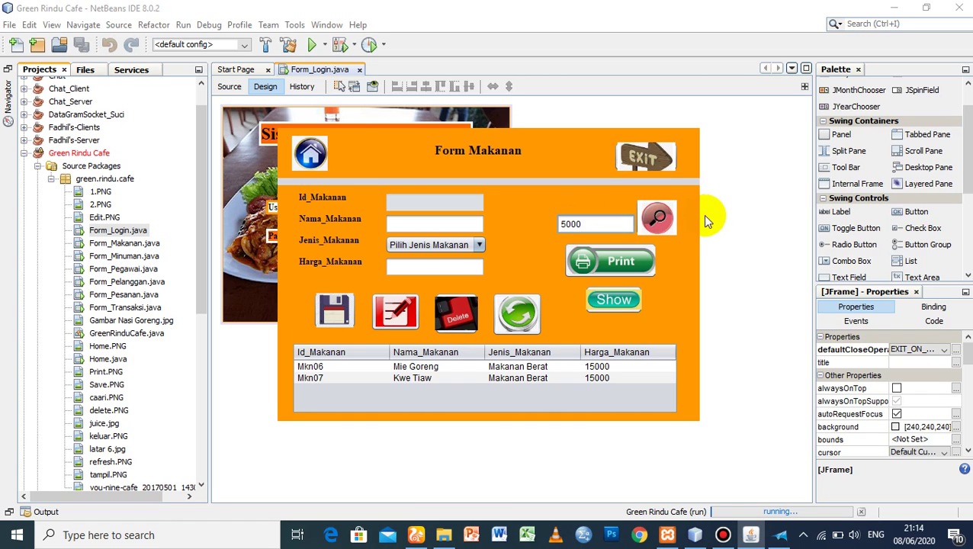
{"action": "left_click", "coordinate": [667, 221]}
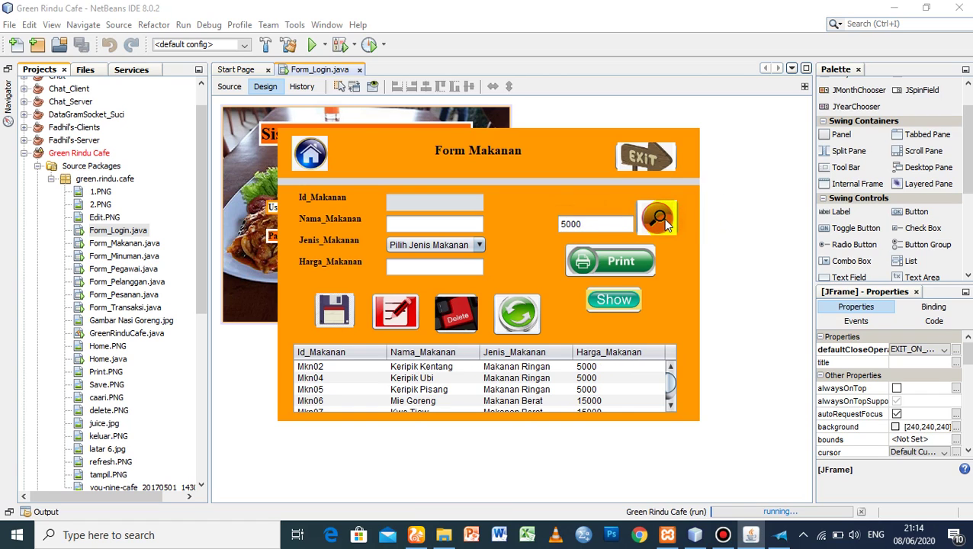
{"action": "left_click", "coordinate": [669, 404]}
{"action": "left_click_drag", "start_coordinate": [668, 386], "coordinate": [668, 383]}
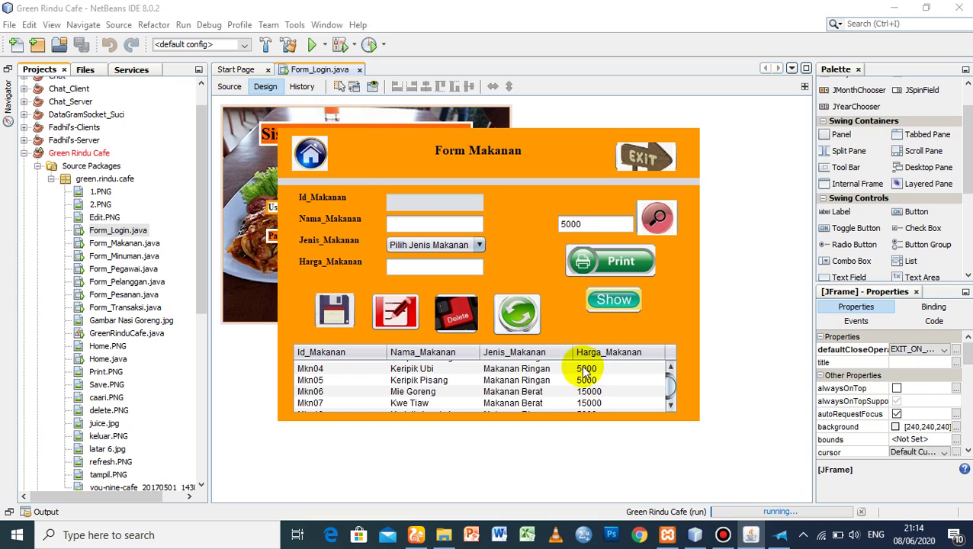
{"action": "left_click", "coordinate": [562, 224]}
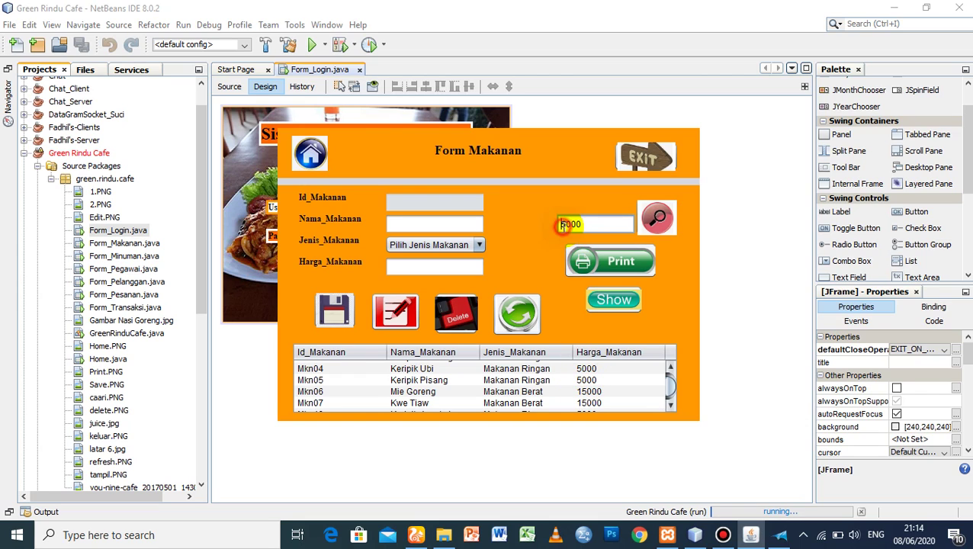
{"action": "type", "text": "1"}
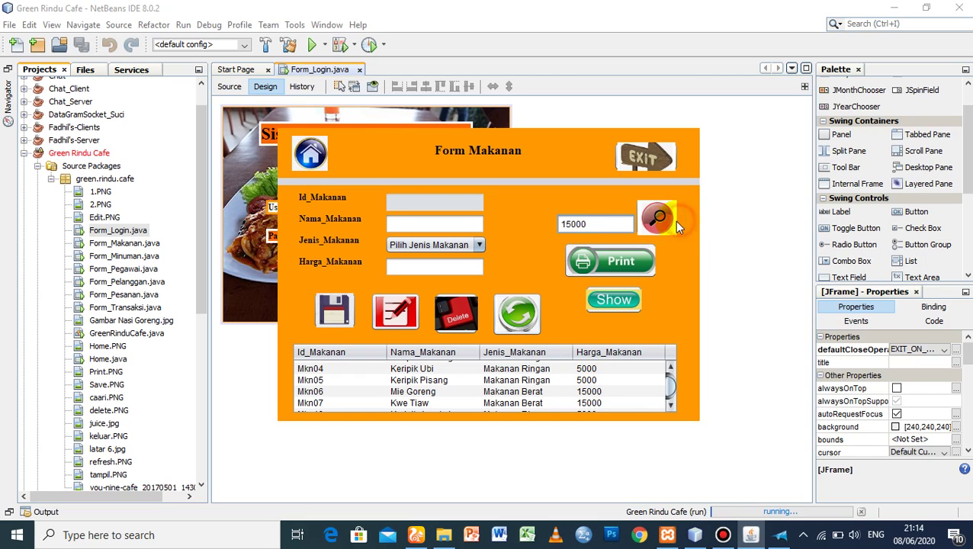
{"action": "left_click", "coordinate": [668, 222]}
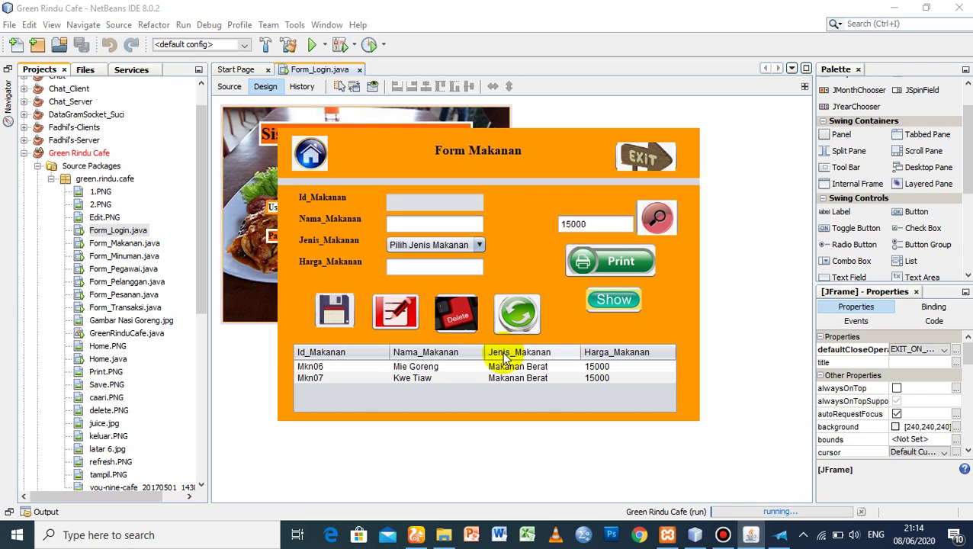
{"action": "left_click", "coordinate": [612, 302]}
- Print the food table to Microsoft XPS Document Writer as 'data makanan' in Contoh
{"action": "left_click", "coordinate": [609, 262]}
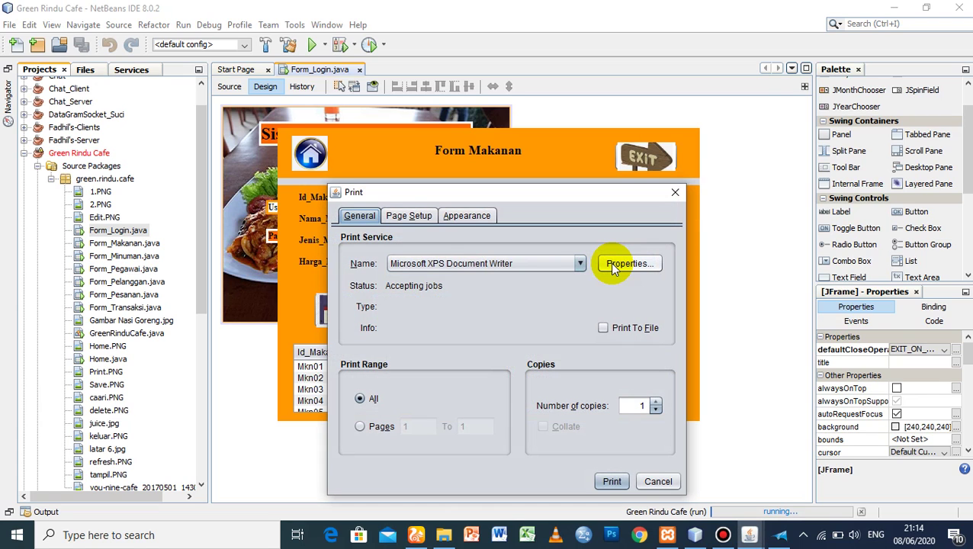
{"action": "mouse_move", "coordinate": [482, 6]}
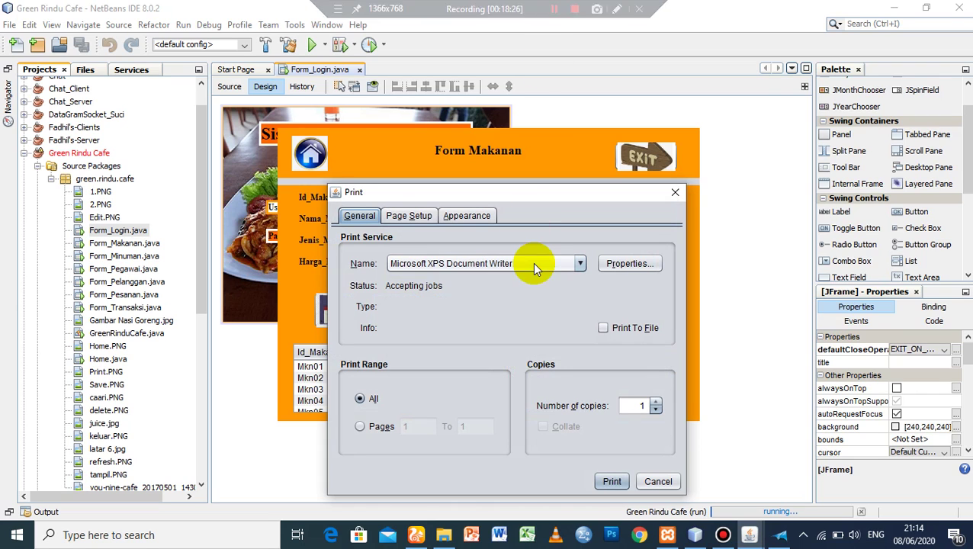
{"action": "left_click", "coordinate": [613, 478]}
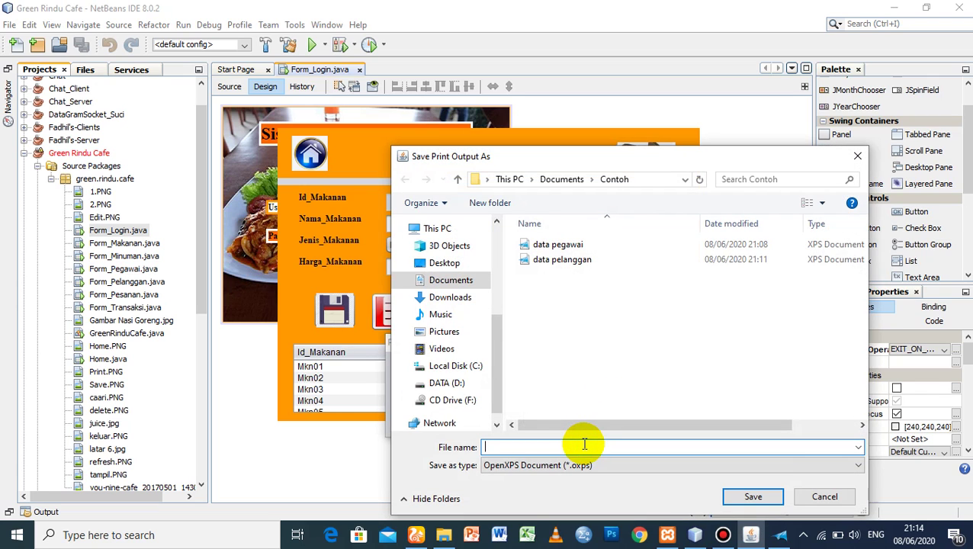
{"action": "type", "text": "data makanan"}
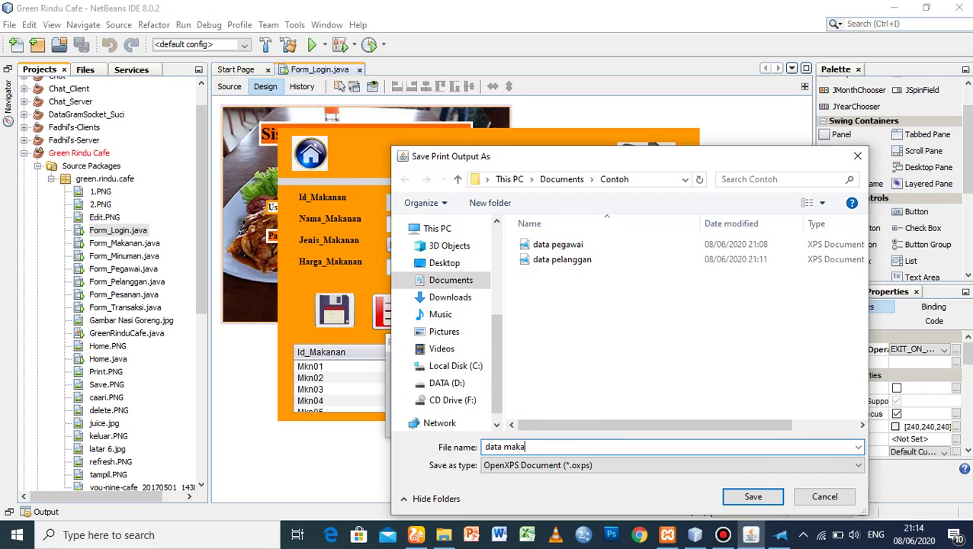
{"action": "left_click", "coordinate": [762, 496]}
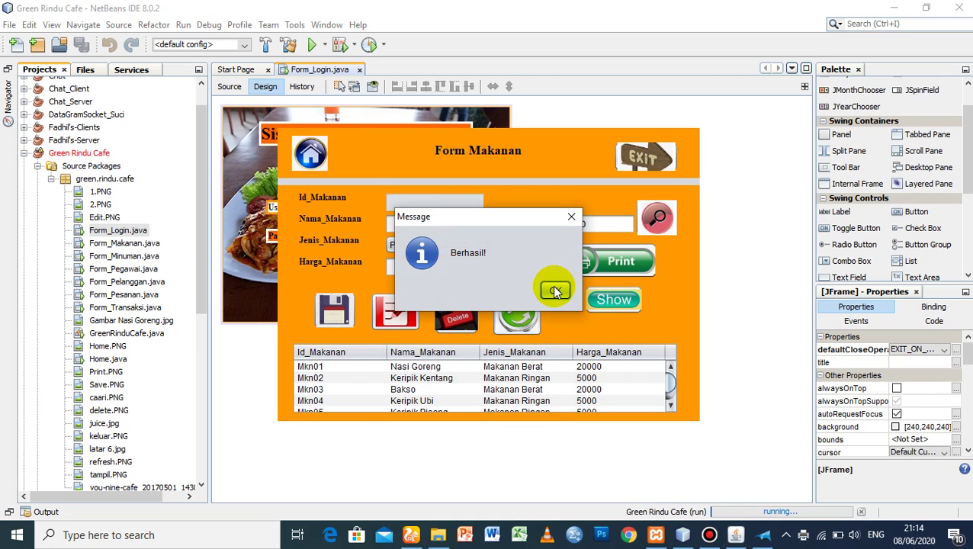
{"action": "left_click", "coordinate": [554, 290]}
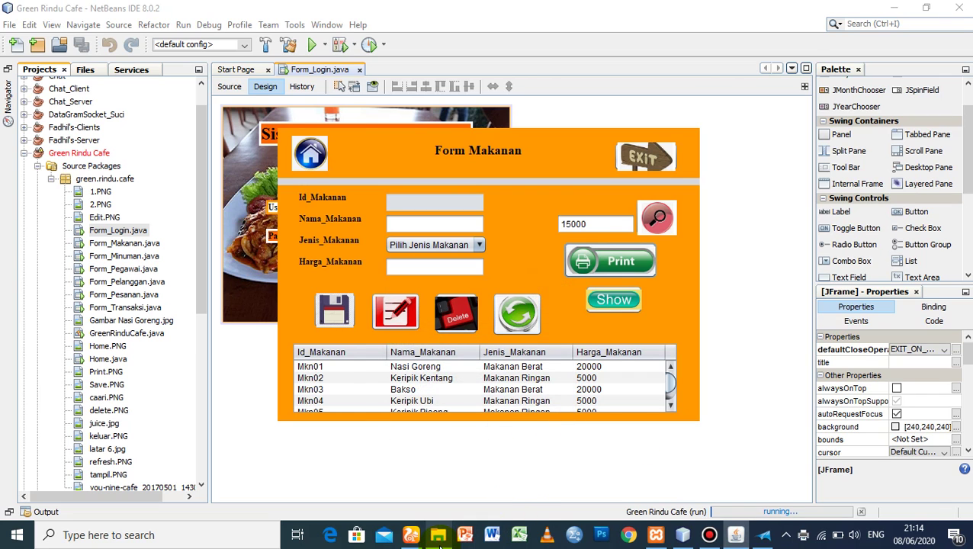
{"action": "left_click", "coordinate": [438, 534]}
- Preview the data pegawai and data makanan XPS files, then return to NetBeans
{"action": "left_click", "coordinate": [179, 100]}
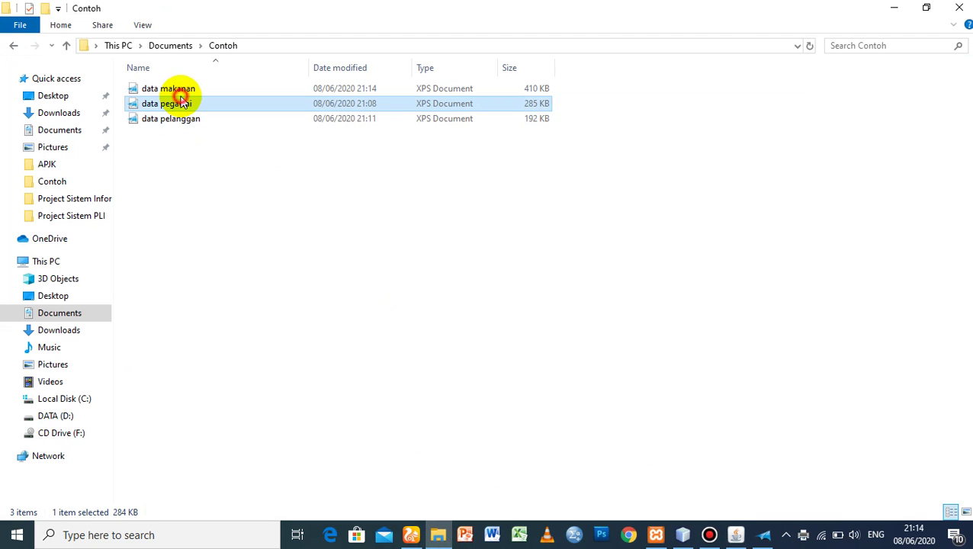
{"action": "double_click", "coordinate": [179, 100]}
{"action": "left_click", "coordinate": [797, 101]}
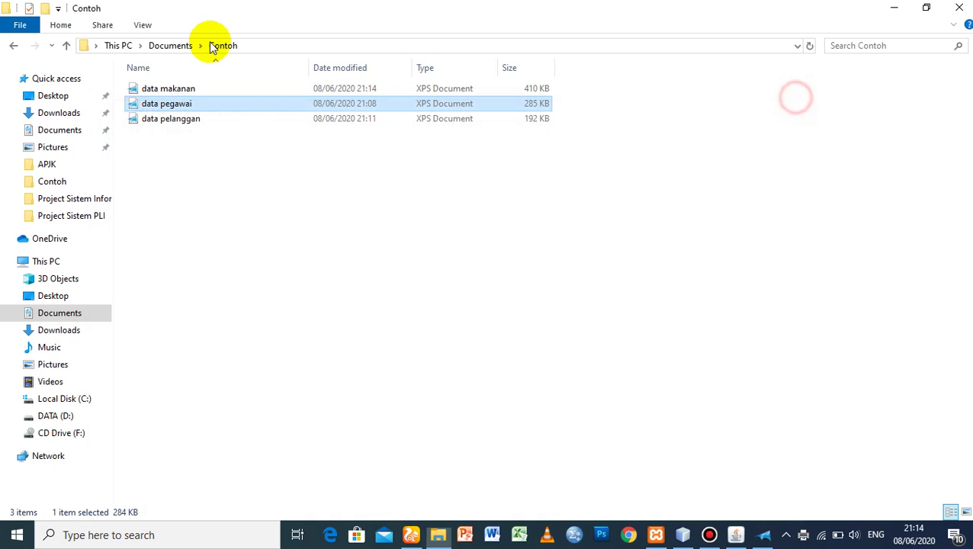
{"action": "double_click", "coordinate": [163, 88]}
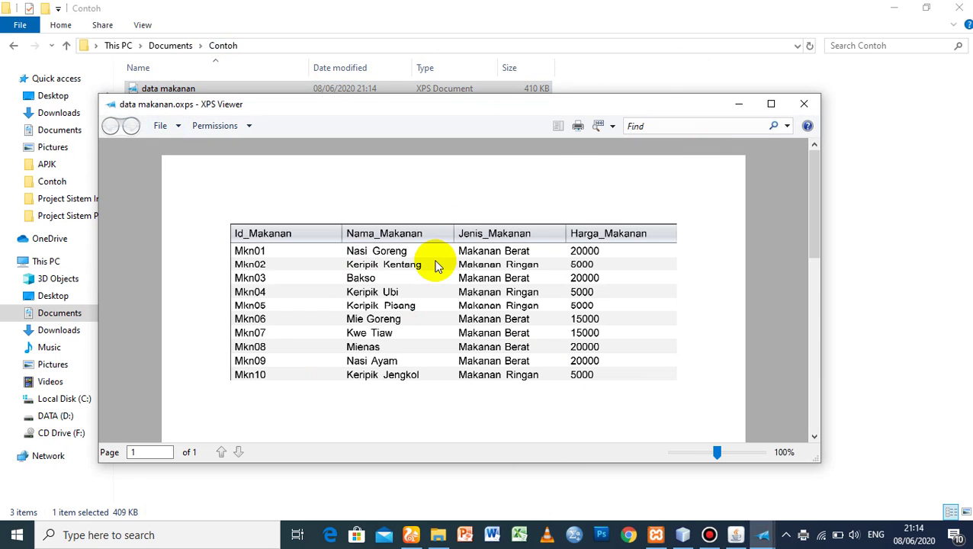
{"action": "left_click", "coordinate": [803, 102]}
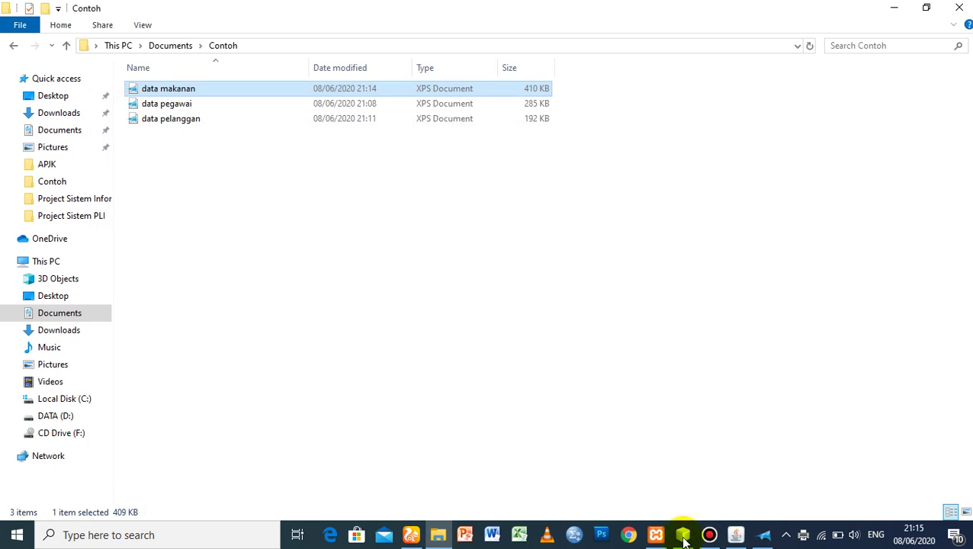
{"action": "left_click", "coordinate": [682, 534]}
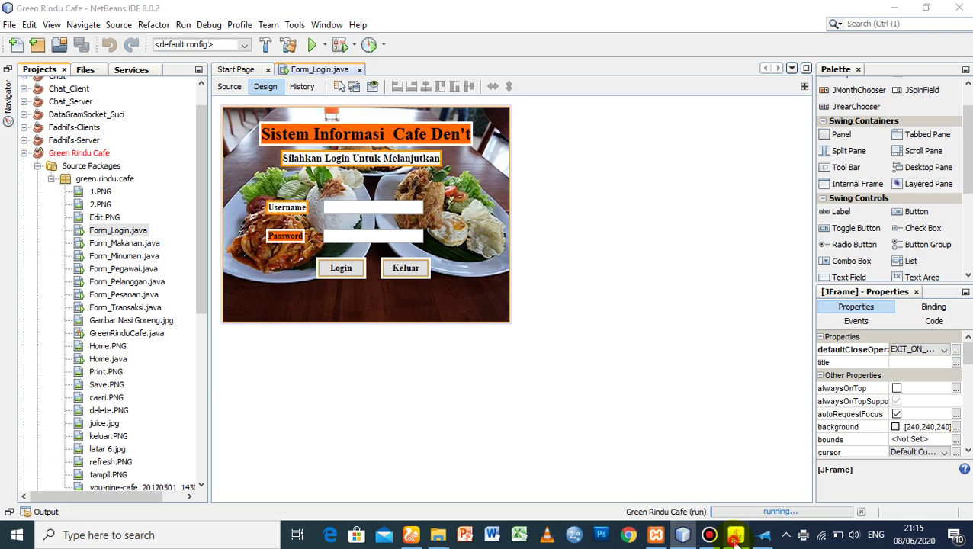
- Go to the main menu, open Form Minuman, and load drinks Mnm01–Mnm10 into the table
{"action": "left_click", "coordinate": [734, 537]}
{"action": "left_click", "coordinate": [309, 150]}
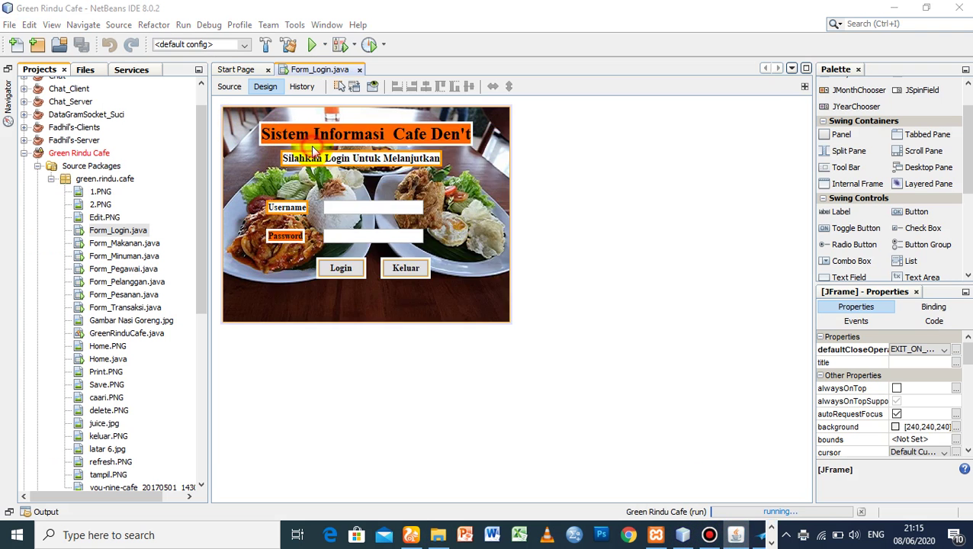
{"action": "left_click", "coordinate": [301, 346]}
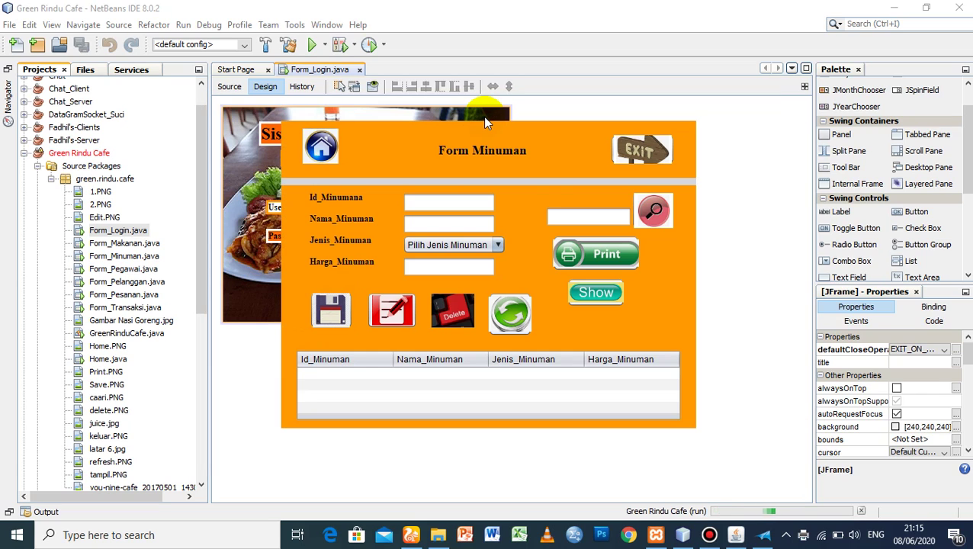
{"action": "left_click", "coordinate": [590, 291]}
{"action": "left_click", "coordinate": [674, 407]}
{"action": "left_click", "coordinate": [673, 408]}
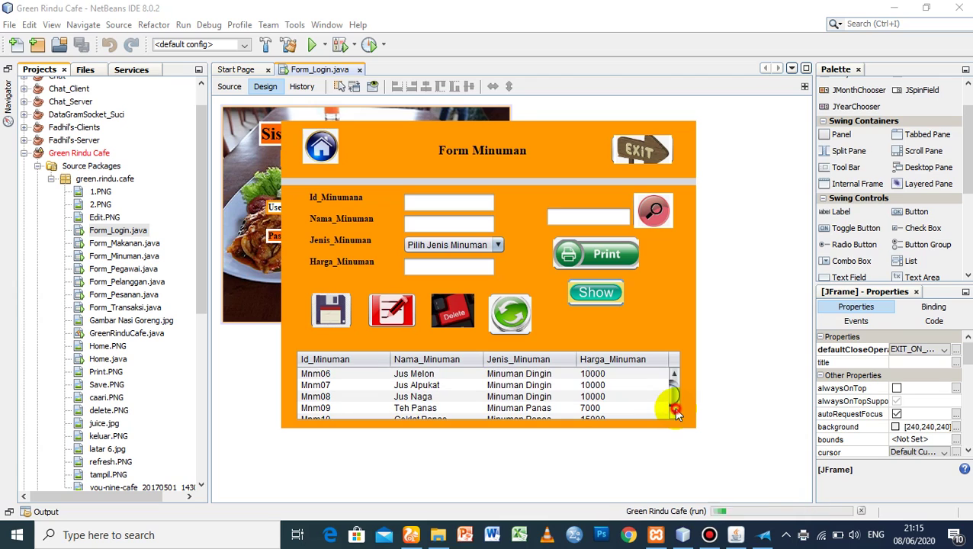
{"action": "mouse_move", "coordinate": [674, 401]}
{"action": "left_mouse_down"}
{"action": "mouse_move", "coordinate": [670, 375]}
{"action": "mouse_move", "coordinate": [673, 404]}
{"action": "mouse_move", "coordinate": [673, 388]}
{"action": "left_mouse_up"}
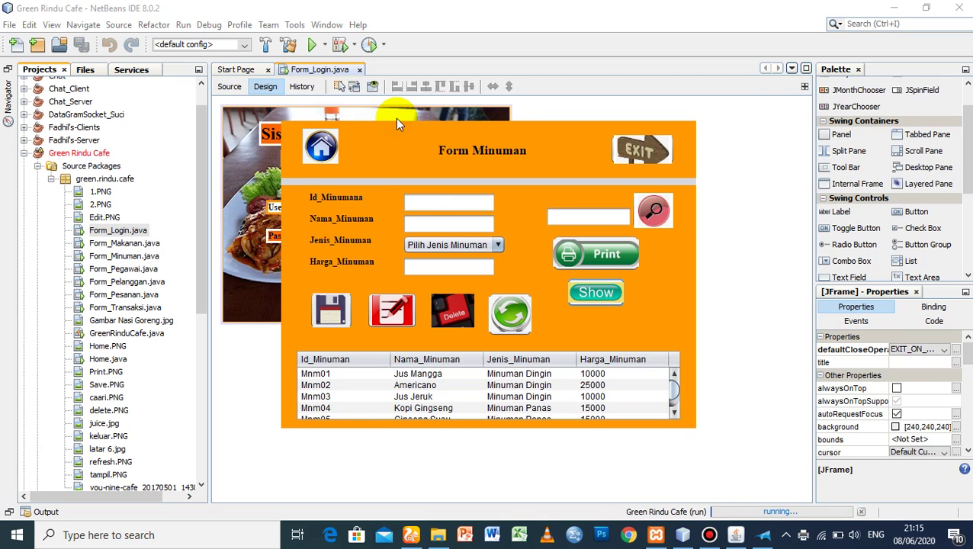
{"action": "left_click_drag", "start_coordinate": [671, 388], "coordinate": [670, 409]}
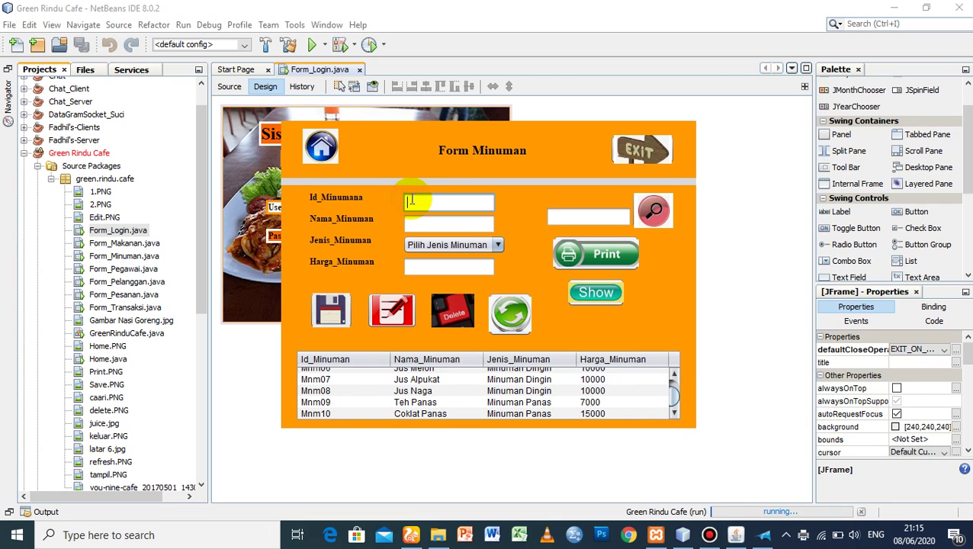
- Enter drink ID Mnm11, name Oreo, and type Minuman Dingin
{"action": "type", "text": "Mnm11"}
{"action": "left_click", "coordinate": [417, 223]}
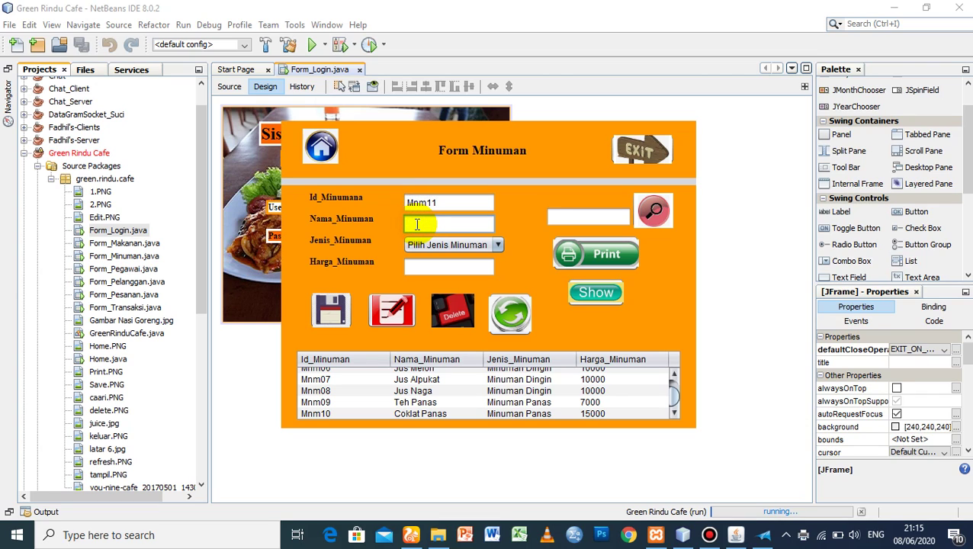
{"action": "type", "text": "Ora"}
{"action": "type", "text": "eo"}
{"action": "left_click", "coordinate": [436, 247]}
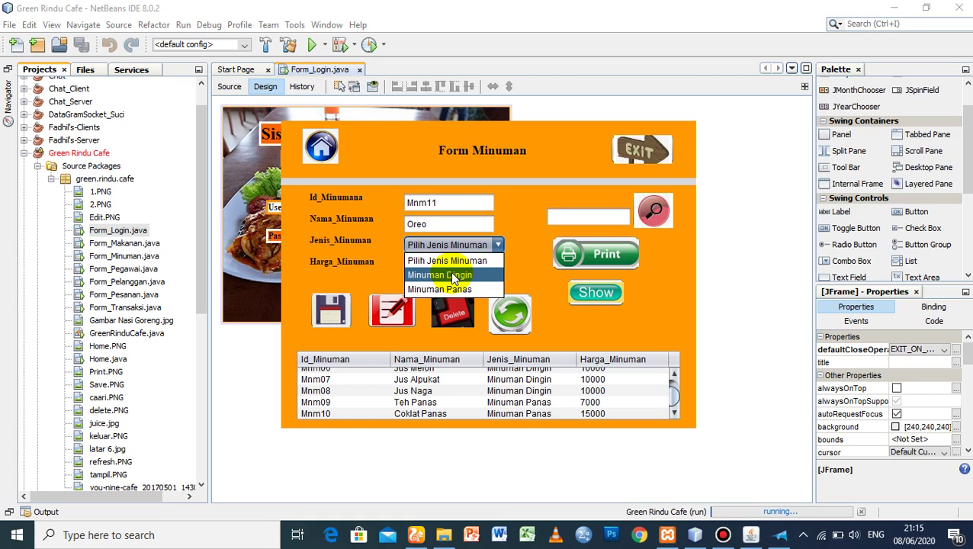
{"action": "left_click", "coordinate": [451, 275]}
- Enter price 10000, save the drink, and scroll to the new Mnm11 row
{"action": "left_click", "coordinate": [440, 268]}
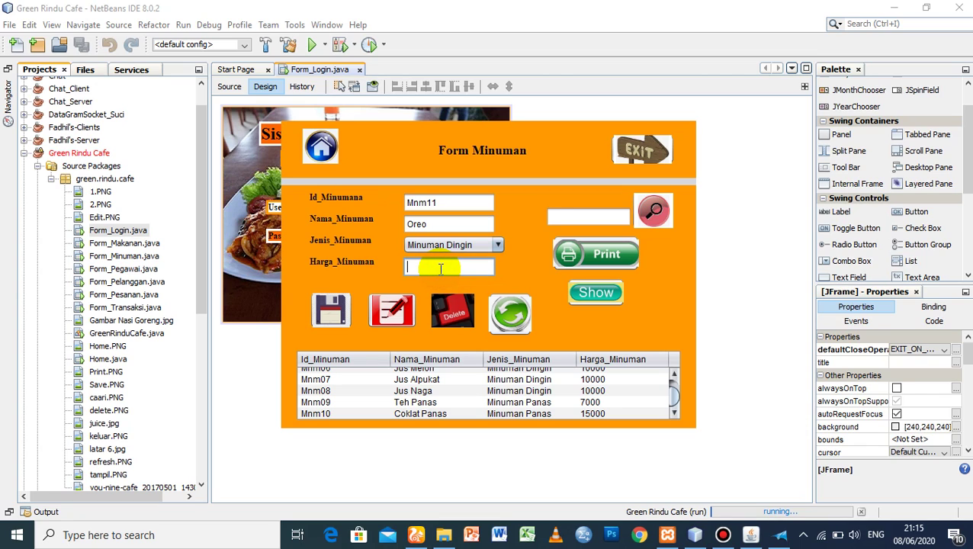
{"action": "type", "text": "10000"}
{"action": "left_click", "coordinate": [330, 310]}
{"action": "left_click", "coordinate": [556, 291]}
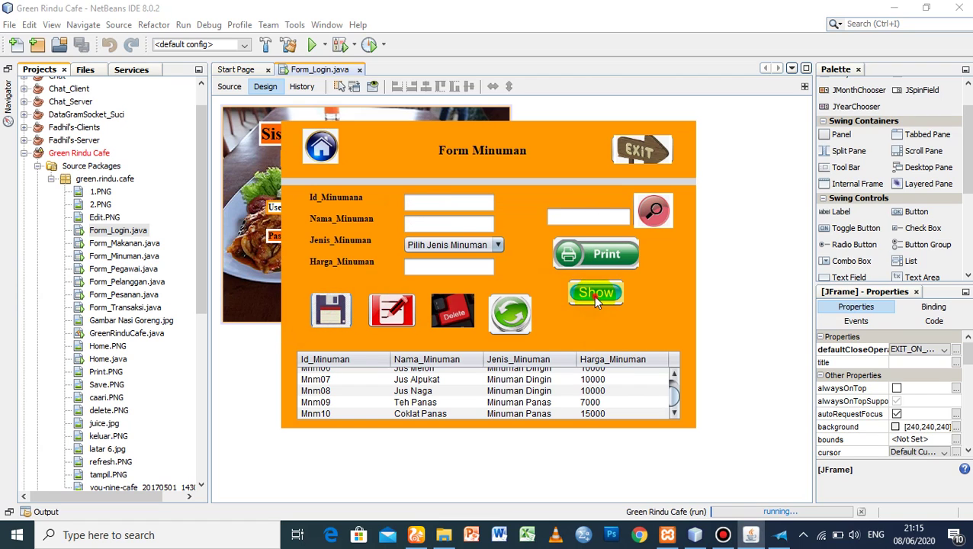
{"action": "left_click", "coordinate": [674, 411]}
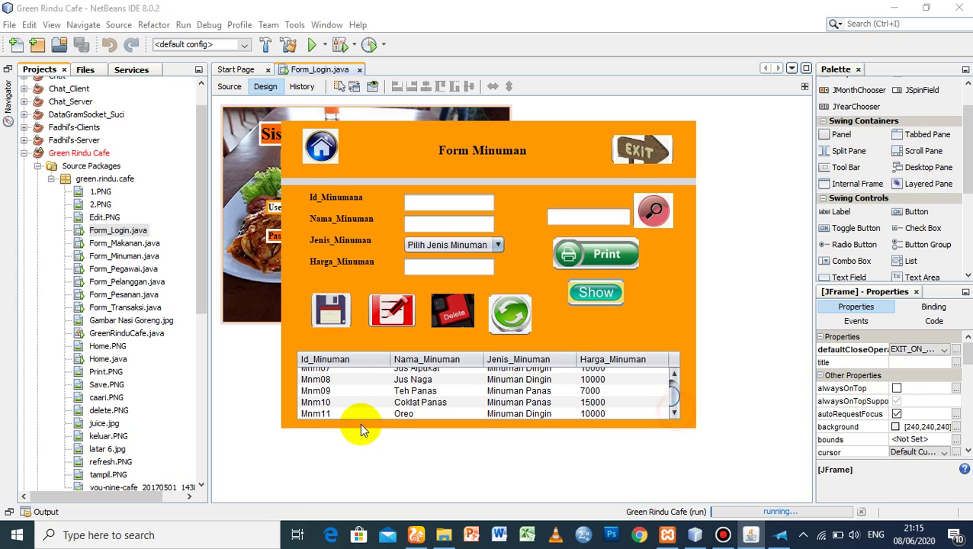
- Change the Mnm11 Oreo drink's type to Minuman Panas, save, and reload the table
{"action": "left_click", "coordinate": [313, 413]}
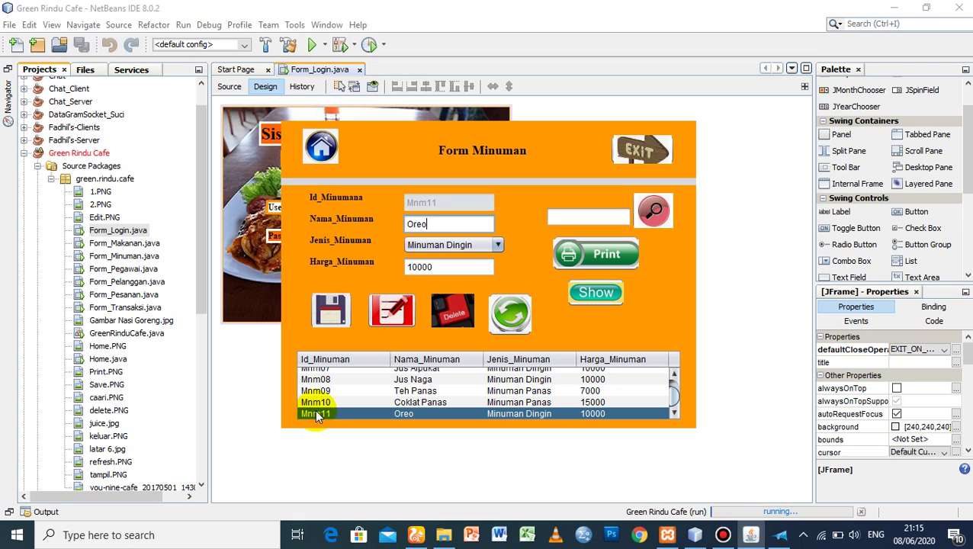
{"action": "left_click", "coordinate": [432, 225]}
{"action": "left_click", "coordinate": [440, 244]}
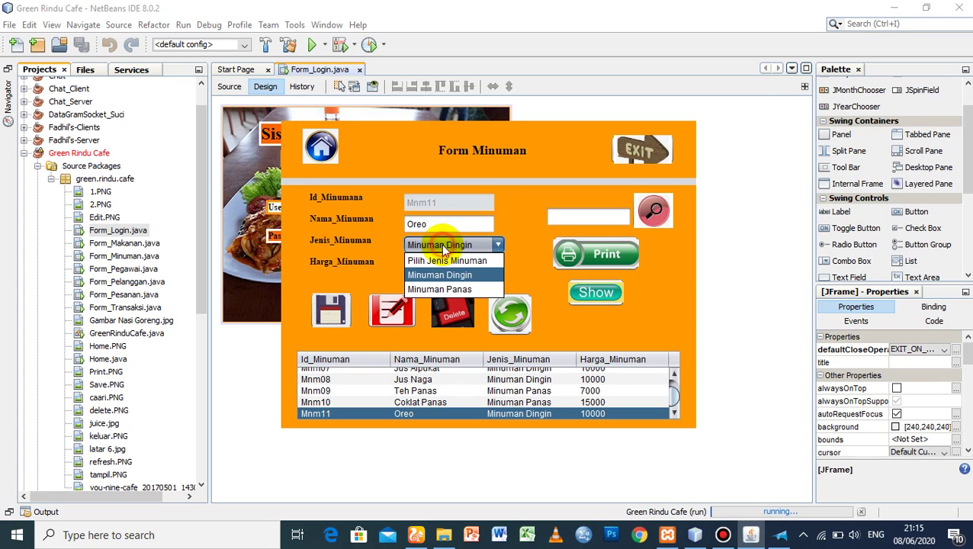
{"action": "left_click", "coordinate": [449, 288]}
{"action": "left_click", "coordinate": [391, 309]}
{"action": "left_click", "coordinate": [550, 285]}
{"action": "left_click", "coordinate": [609, 291]}
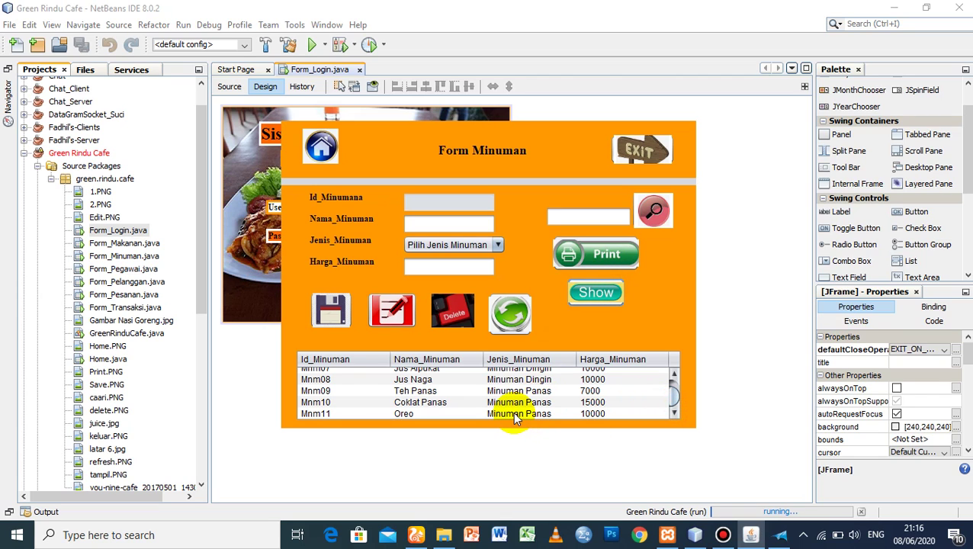
- Reselect the Mnm11 Oreo row and delete it
{"action": "left_click", "coordinate": [302, 411]}
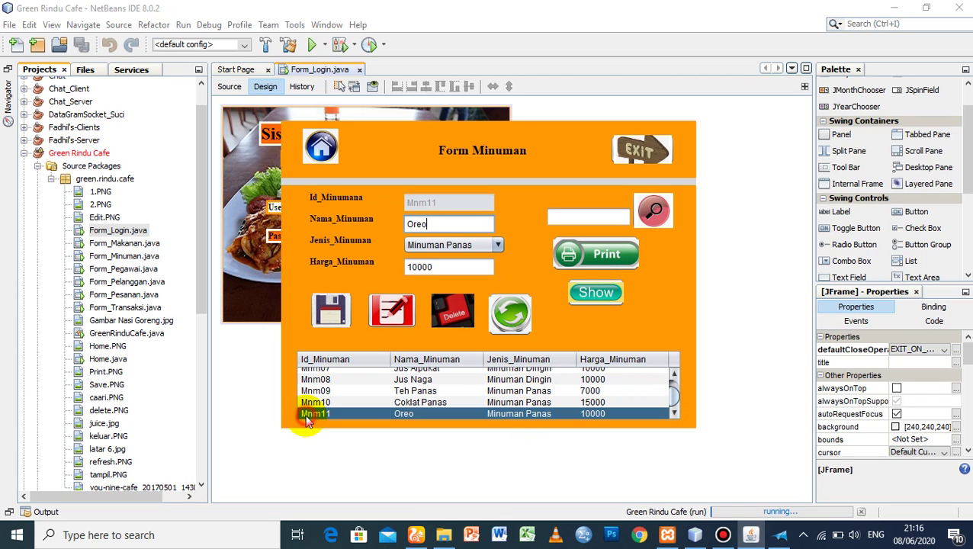
{"action": "left_click", "coordinate": [461, 317]}
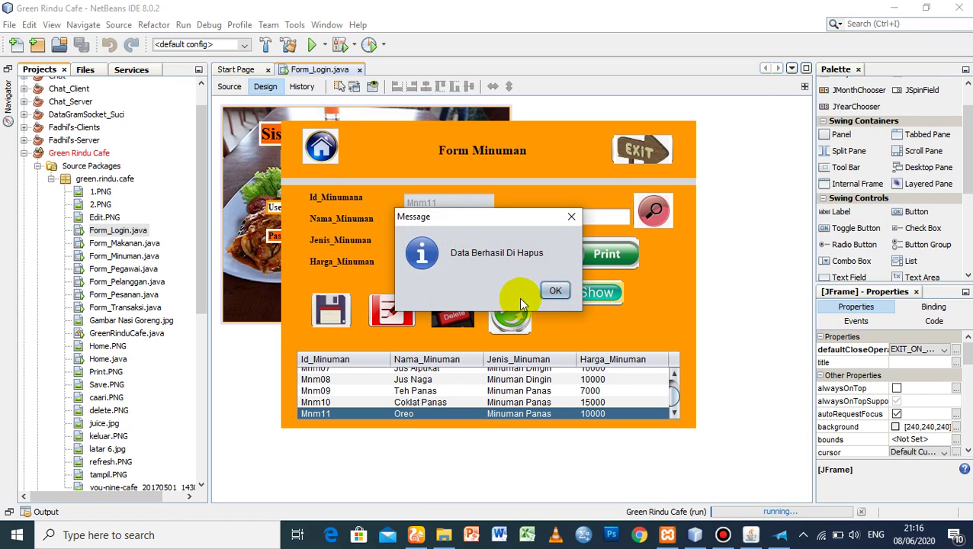
{"action": "left_click", "coordinate": [551, 294]}
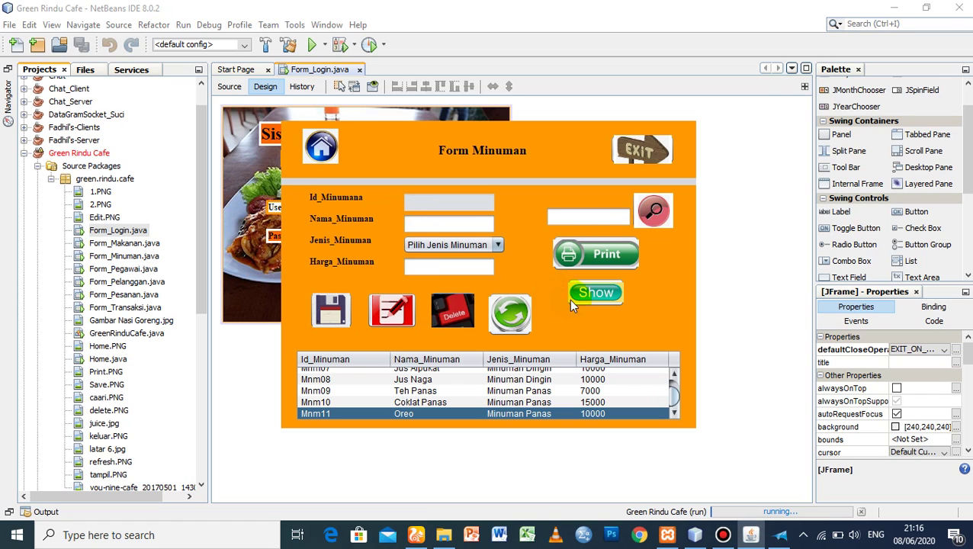
- Reload the drinks table to confirm Oreo is gone, then enter test text in the name and price fields
{"action": "left_click", "coordinate": [576, 296]}
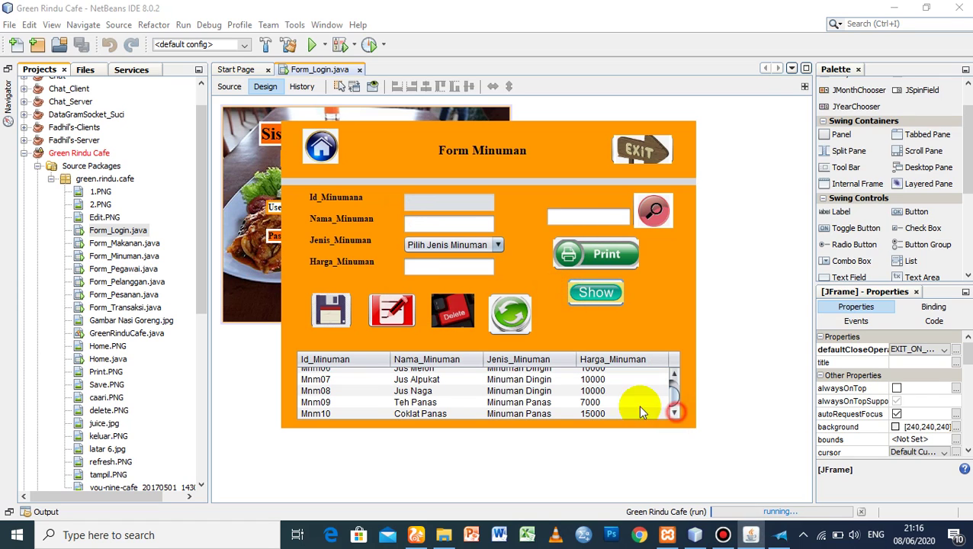
{"action": "left_click", "coordinate": [431, 222]}
{"action": "type", "text": "ssadas"}
{"action": "key", "text": "Tab"}
{"action": "left_click", "coordinate": [435, 266]}
{"action": "type", "text": "asdsa"}
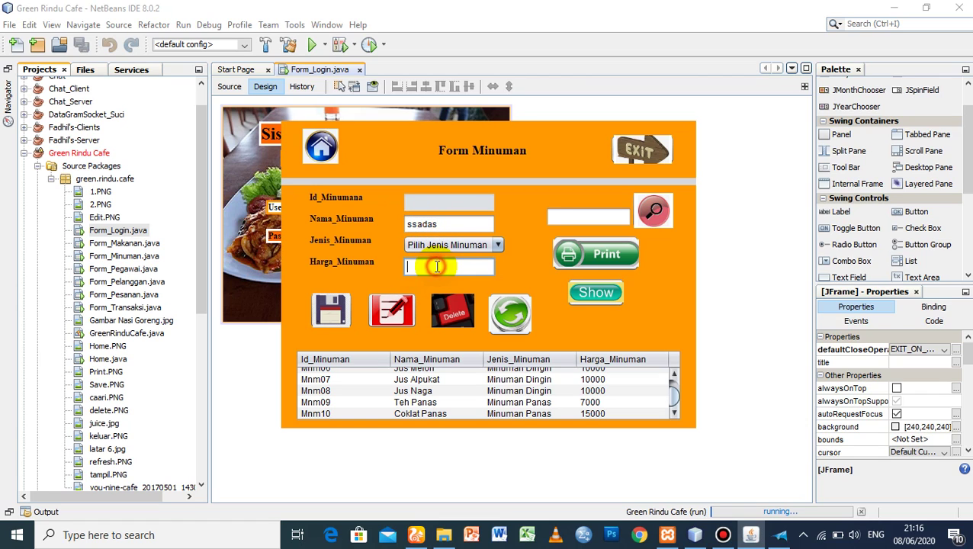
- Clear the fields with Refresh and search the drinks for 'Panas'
{"action": "left_click", "coordinate": [509, 313]}
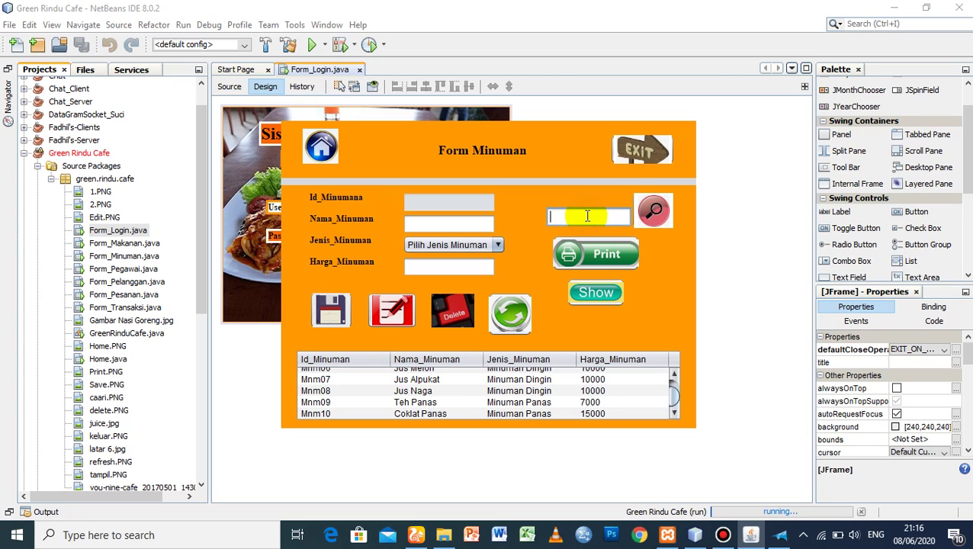
{"action": "type", "text": "anas"}
{"action": "left_click", "coordinate": [653, 211]}
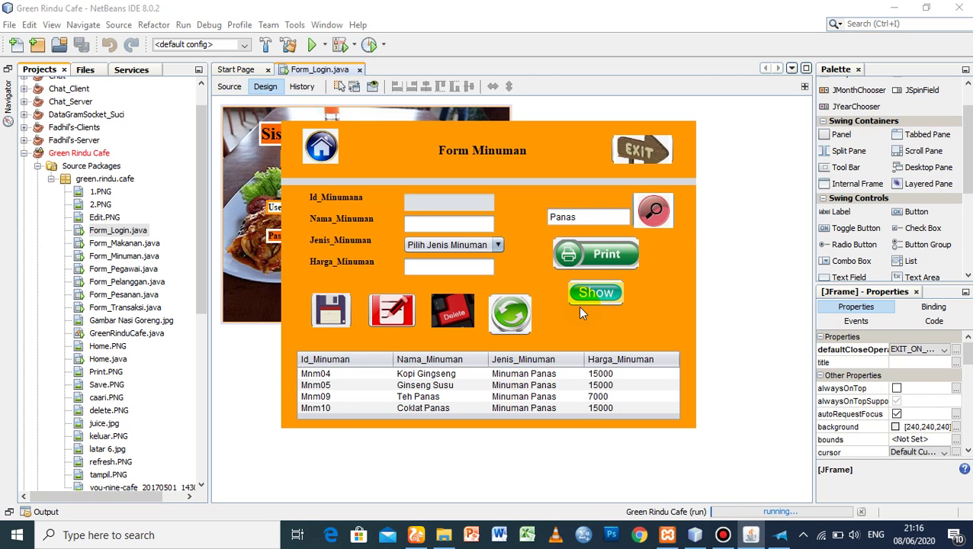
- Show all drinks and print the table to Microsoft XPS Document Writer as 'data minuman' in Contoh
{"action": "left_click", "coordinate": [600, 294]}
{"action": "left_click", "coordinate": [599, 254]}
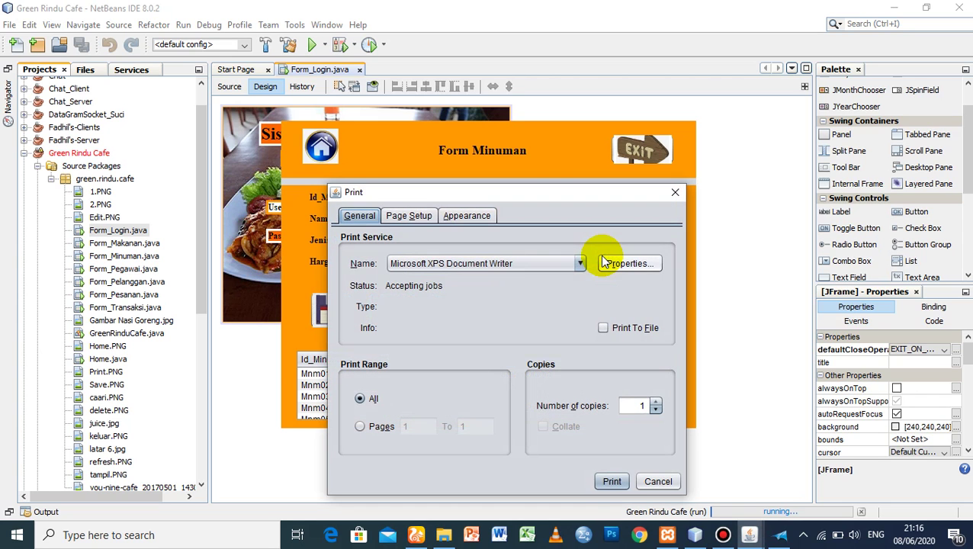
{"action": "left_click", "coordinate": [612, 481]}
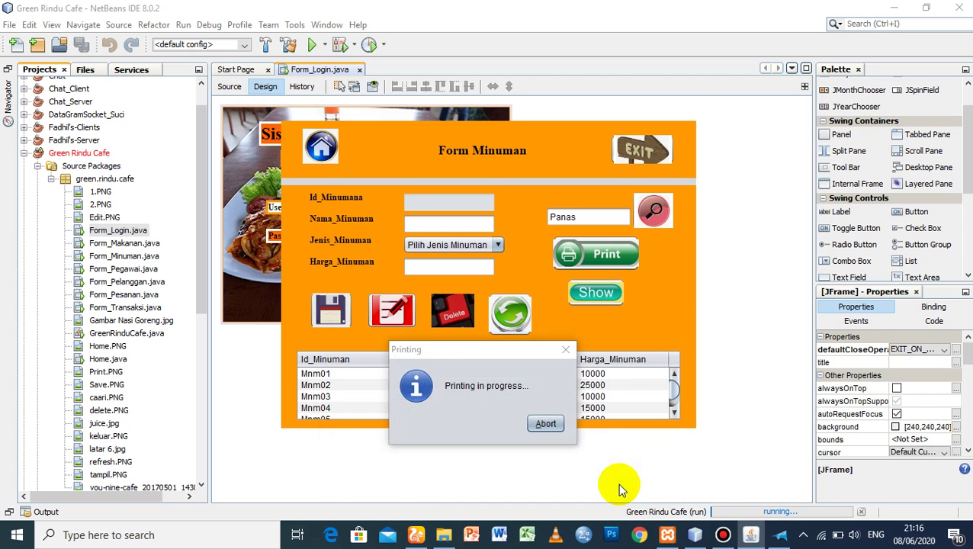
{"action": "type", "text": "data "}
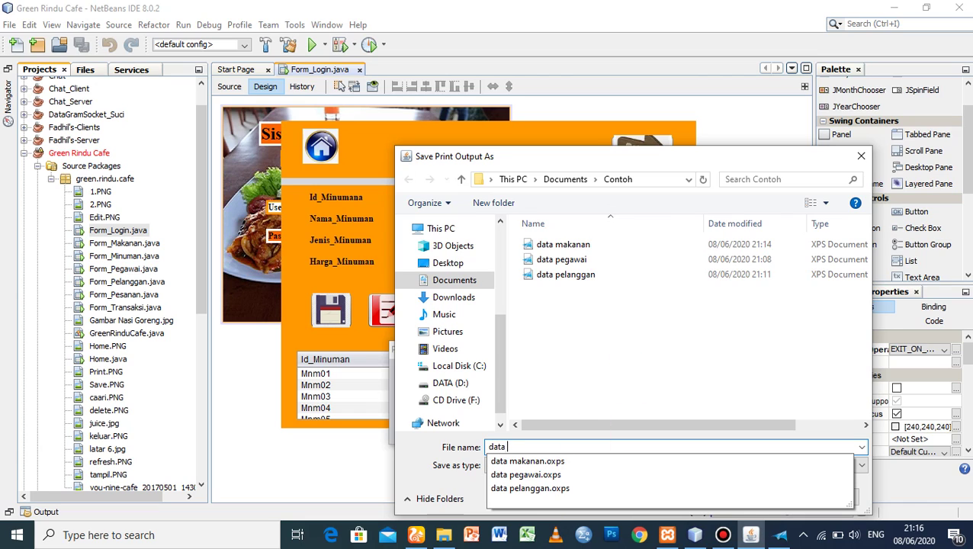
{"action": "type", "text": "minu"}
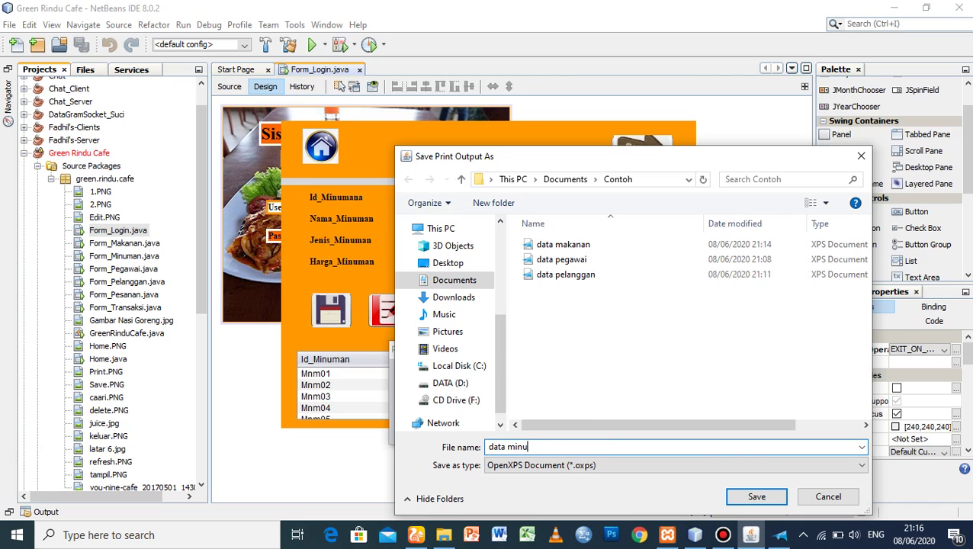
{"action": "type", "text": "man"}
{"action": "left_click", "coordinate": [757, 496]}
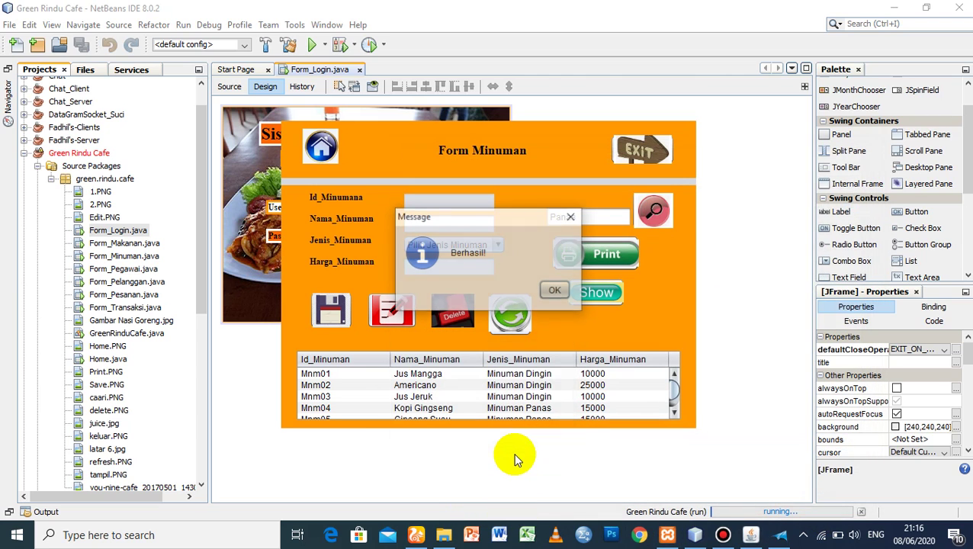
{"action": "left_click", "coordinate": [548, 297]}
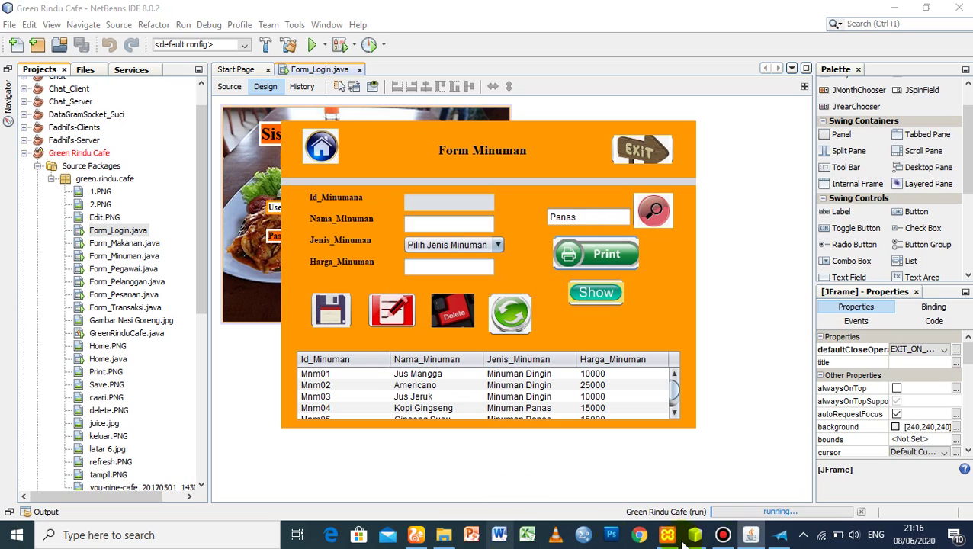
- Open data minuman.oxps from the Contoh folder to verify drinks Mnm01–Mnm10, then return to NetBeans
{"action": "left_click", "coordinate": [444, 535]}
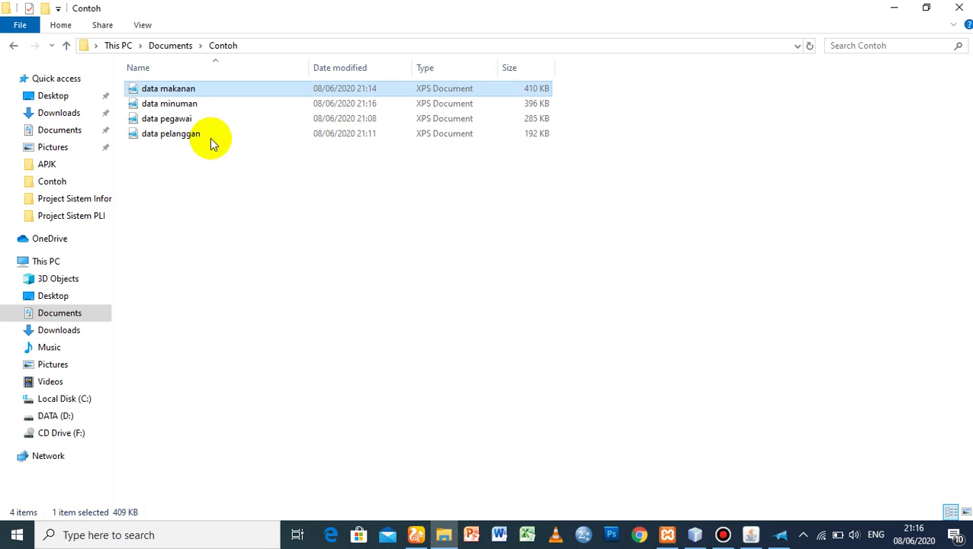
{"action": "double_click", "coordinate": [186, 105]}
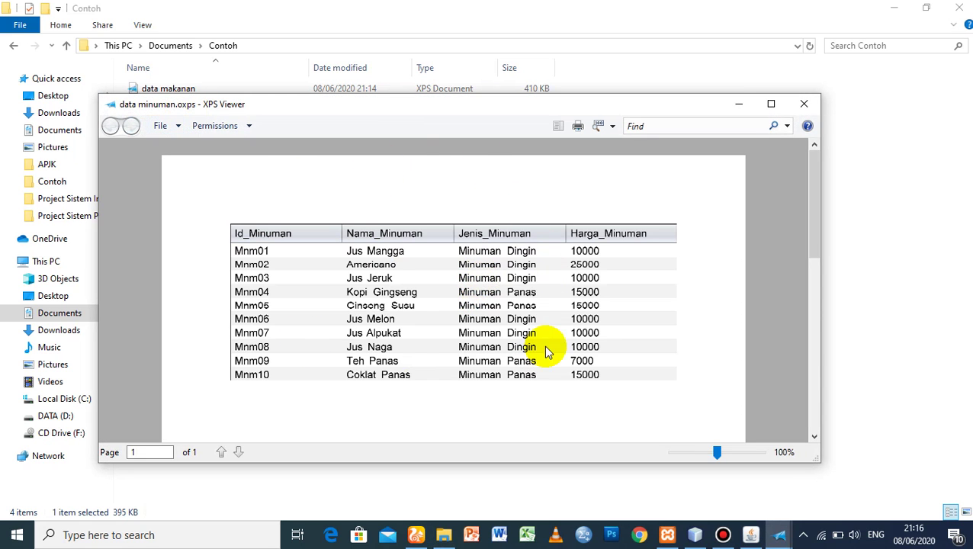
{"action": "left_click", "coordinate": [804, 105]}
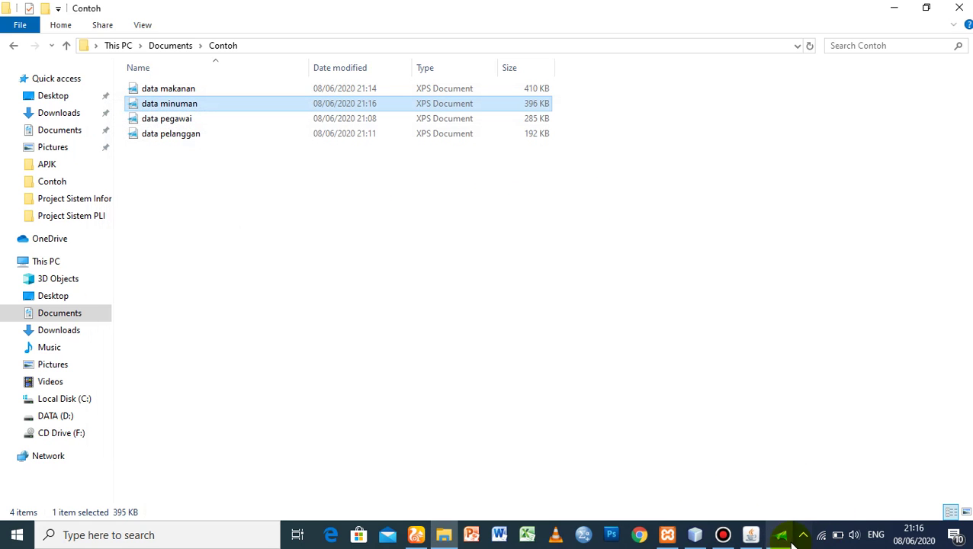
{"action": "left_click", "coordinate": [750, 534]}
{"action": "left_click", "coordinate": [694, 535]}
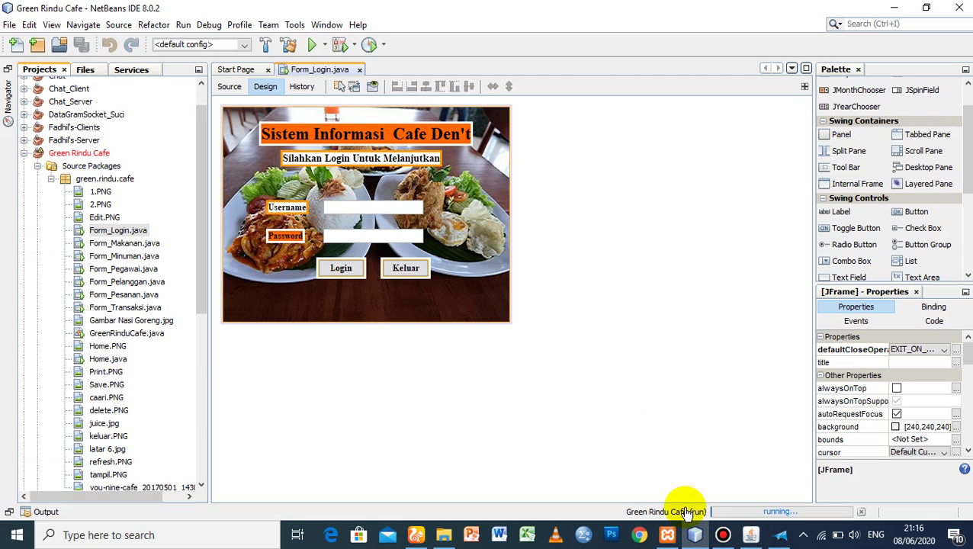
- Go from Form Minuman to the Cafe Den't main menu and open Form_Pesanan
{"action": "left_click", "coordinate": [745, 538]}
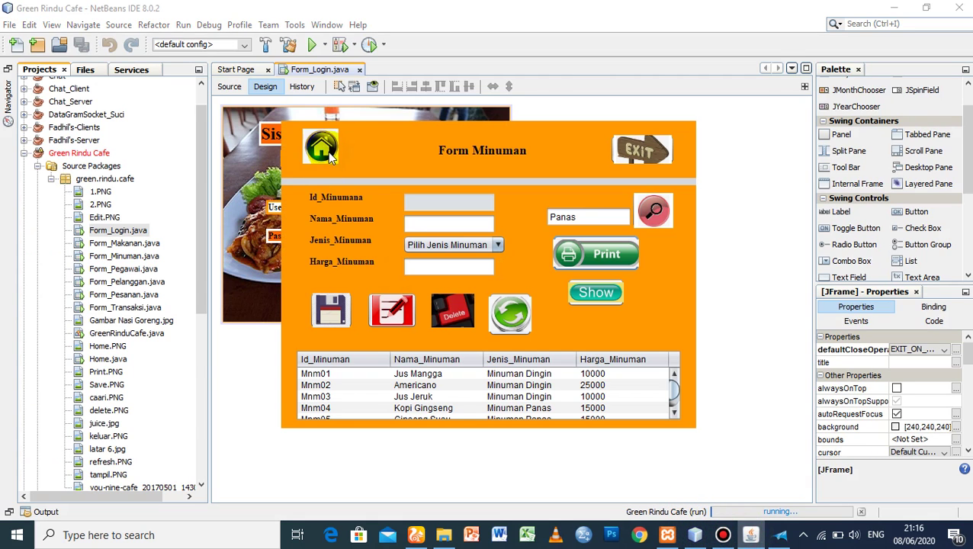
{"action": "left_click", "coordinate": [328, 151]}
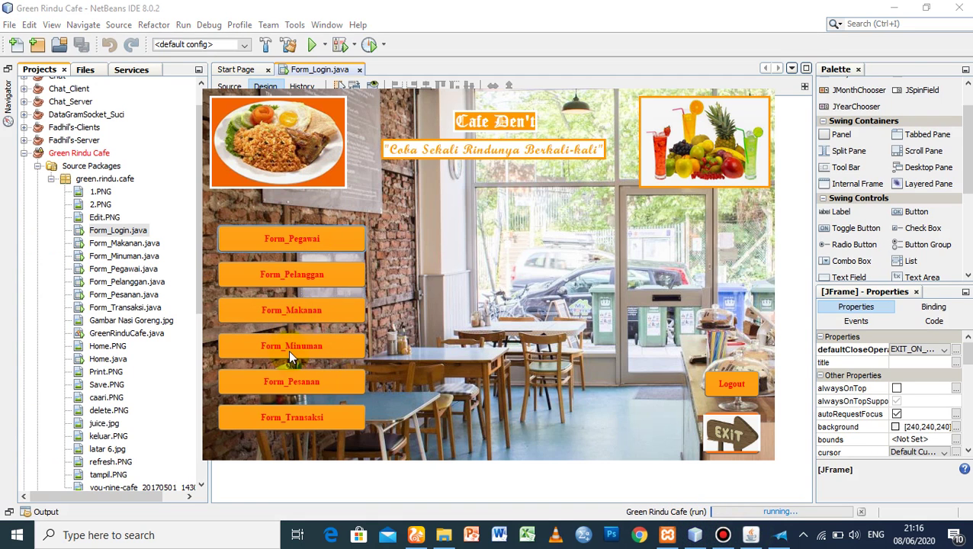
{"action": "left_click", "coordinate": [287, 379]}
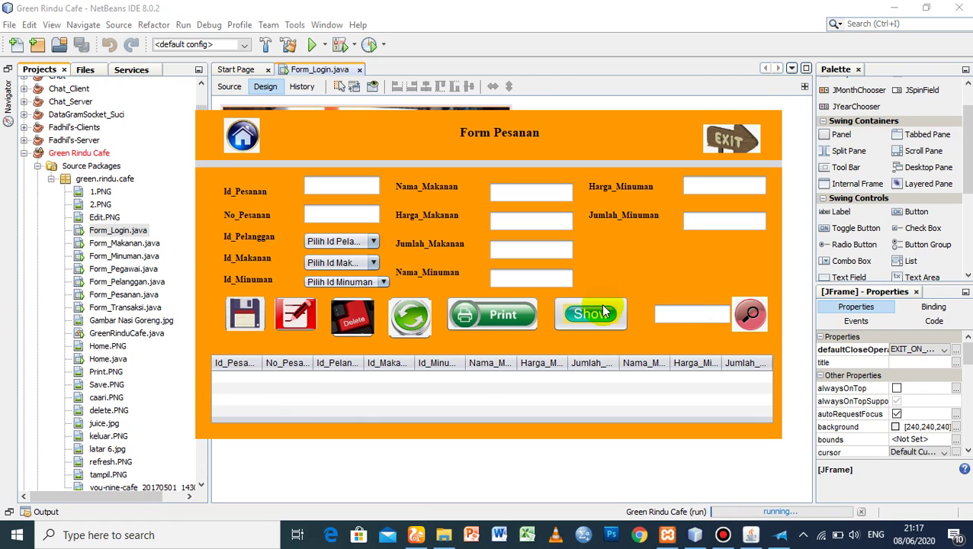
- Show the existing orders in the Form Pesanan table and inspect the Id_Pelanggan customer list
{"action": "left_click", "coordinate": [579, 313]}
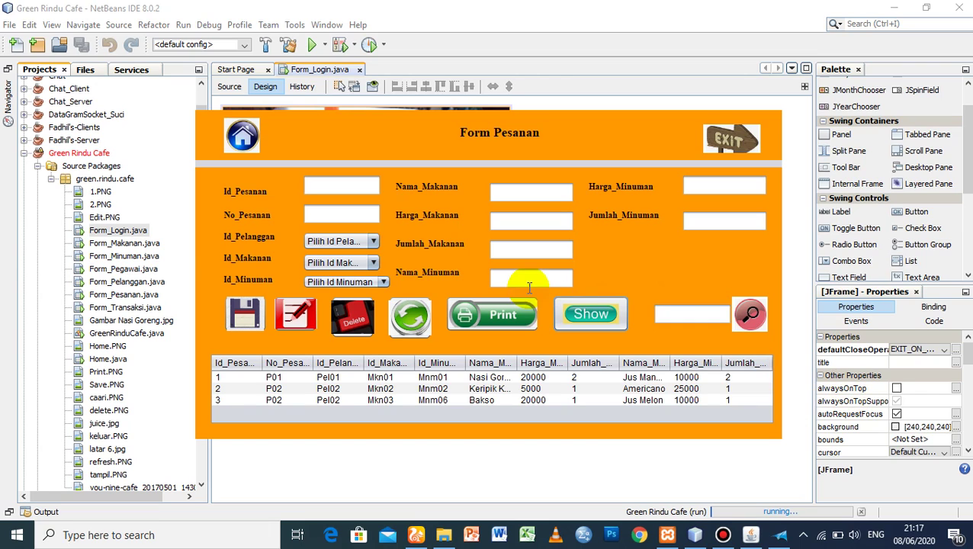
{"action": "left_click", "coordinate": [341, 186]}
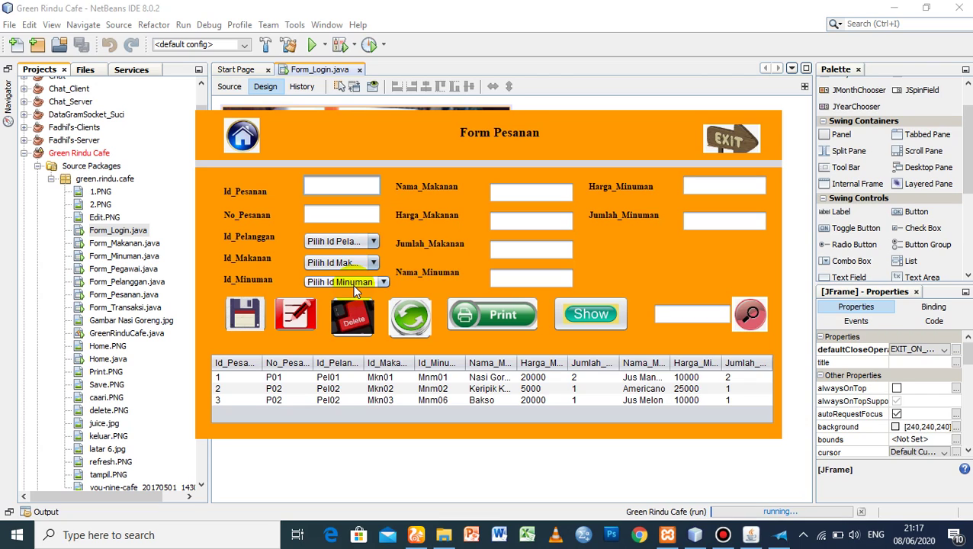
{"action": "left_click", "coordinate": [333, 240]}
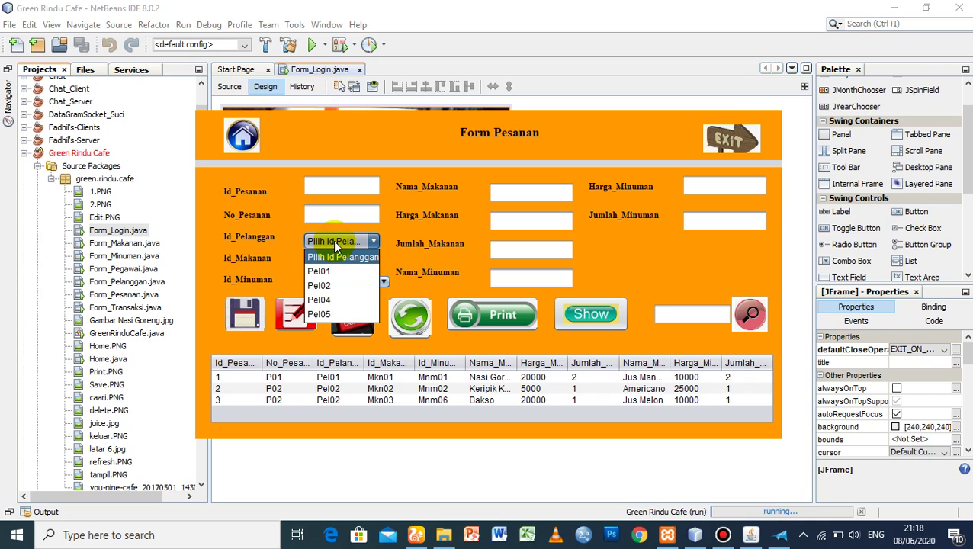
{"action": "left_click", "coordinate": [651, 247]}
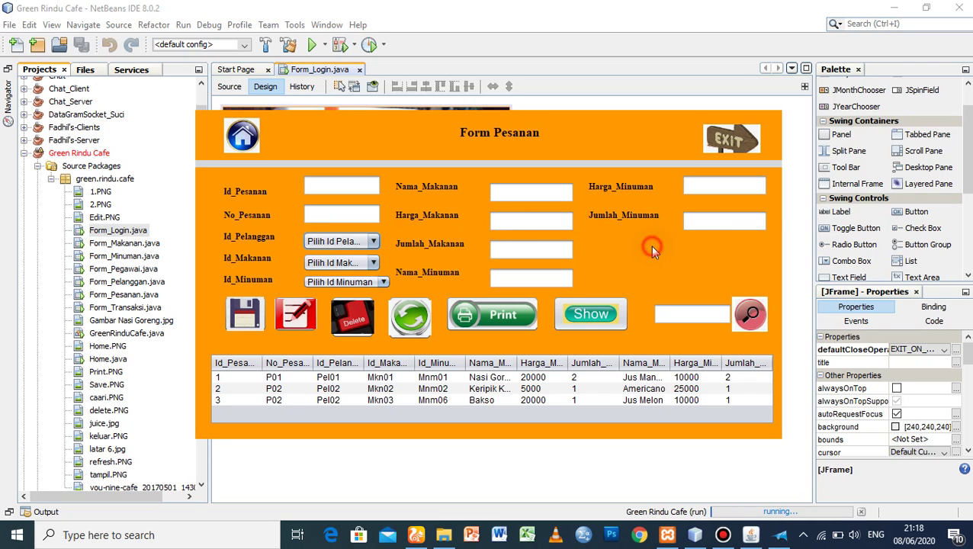
- Enter order id 4 and order number P03, and choose customer Pel04
{"action": "left_click", "coordinate": [359, 188]}
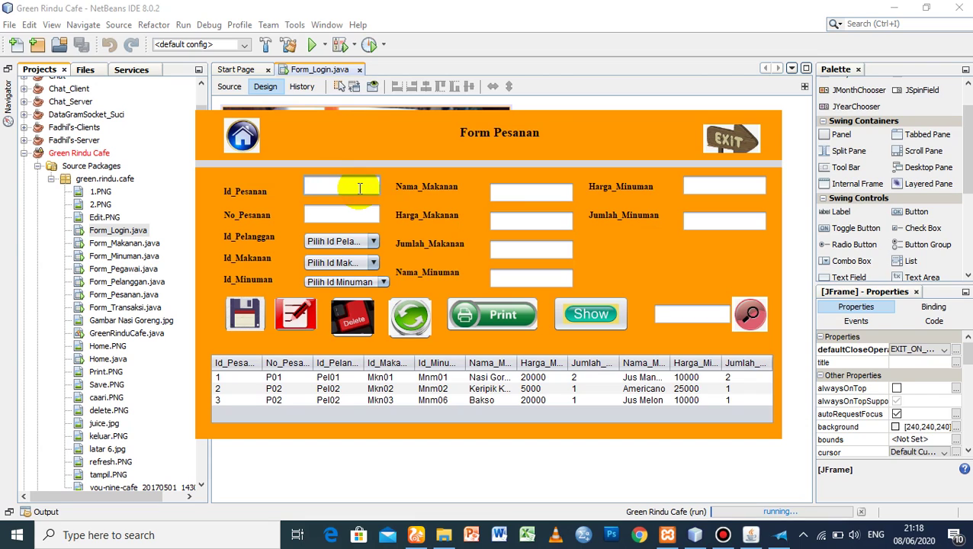
{"action": "type", "text": "4"}
{"action": "left_click", "coordinate": [340, 213]}
{"action": "type", "text": "P"}
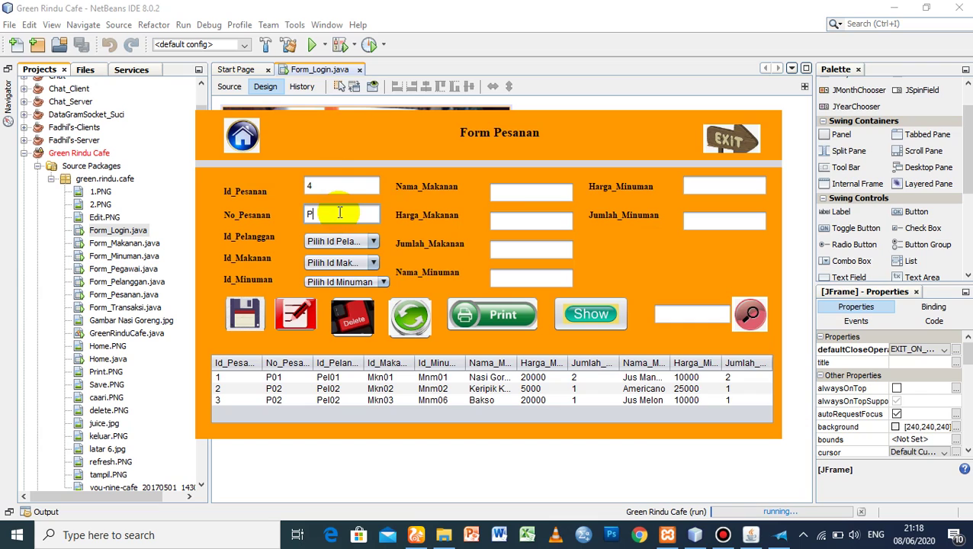
{"action": "type", "text": "03"}
{"action": "left_click", "coordinate": [338, 239]}
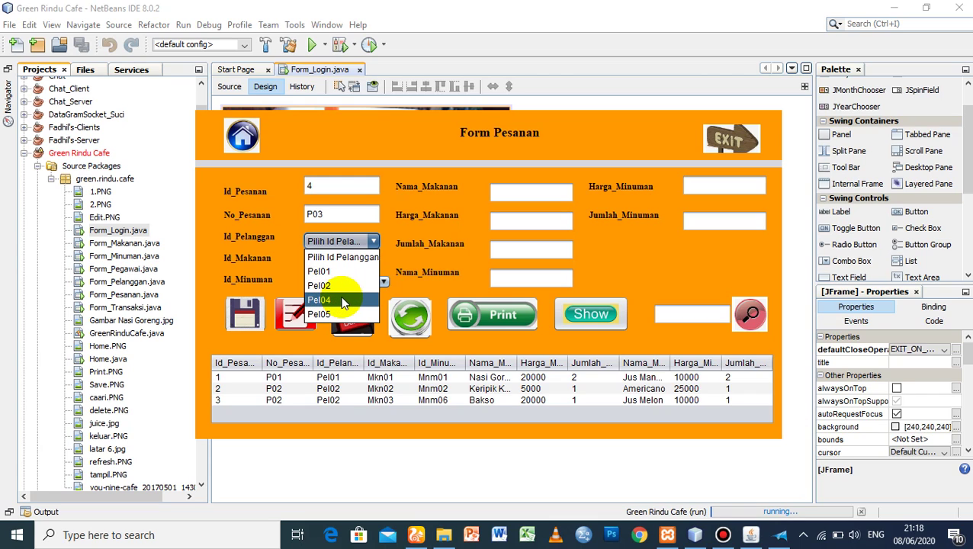
{"action": "left_click", "coordinate": [342, 300]}
- Try food ids Mkn05, Mkn06 and Mkn03 before settling on Mkn01, Nasi Goreng at 20000
{"action": "left_click", "coordinate": [343, 263]}
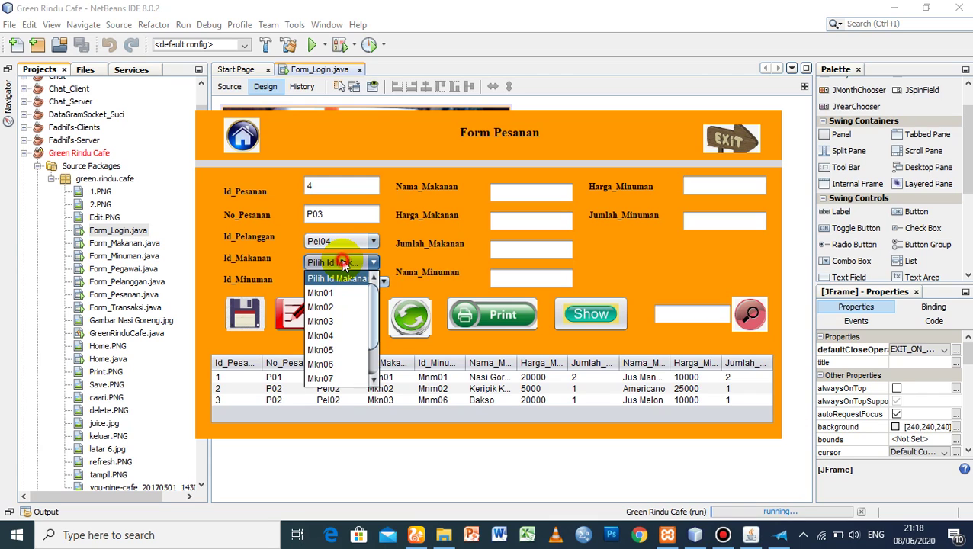
{"action": "scroll", "coordinate": [372, 335], "scroll_direction": "down", "scroll_amount": 1}
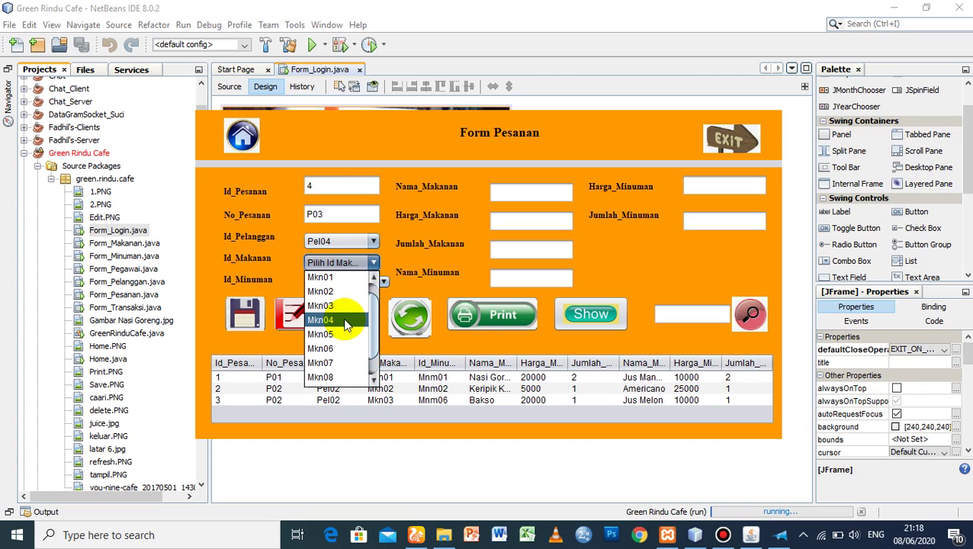
{"action": "left_click", "coordinate": [339, 334]}
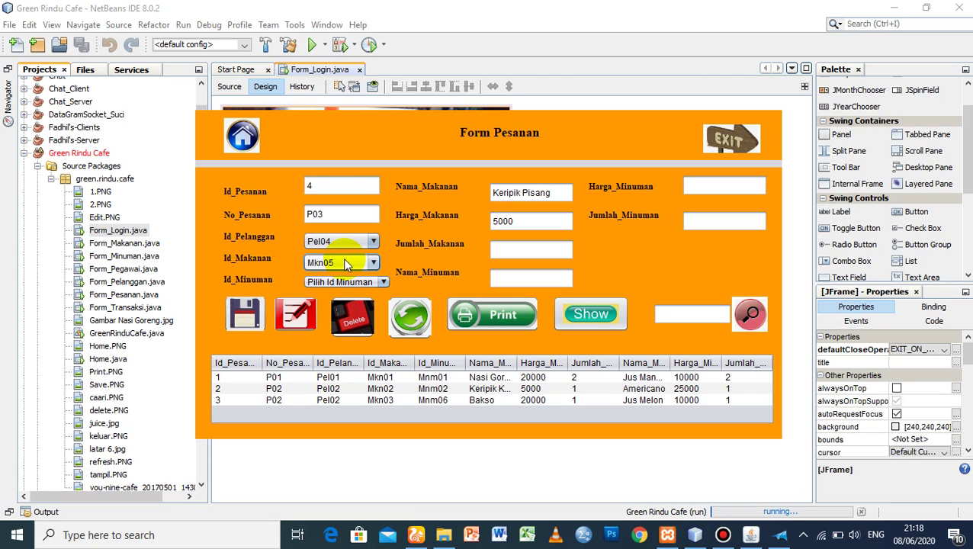
{"action": "left_click", "coordinate": [344, 261]}
{"action": "left_click", "coordinate": [337, 334]}
{"action": "left_click", "coordinate": [329, 242]}
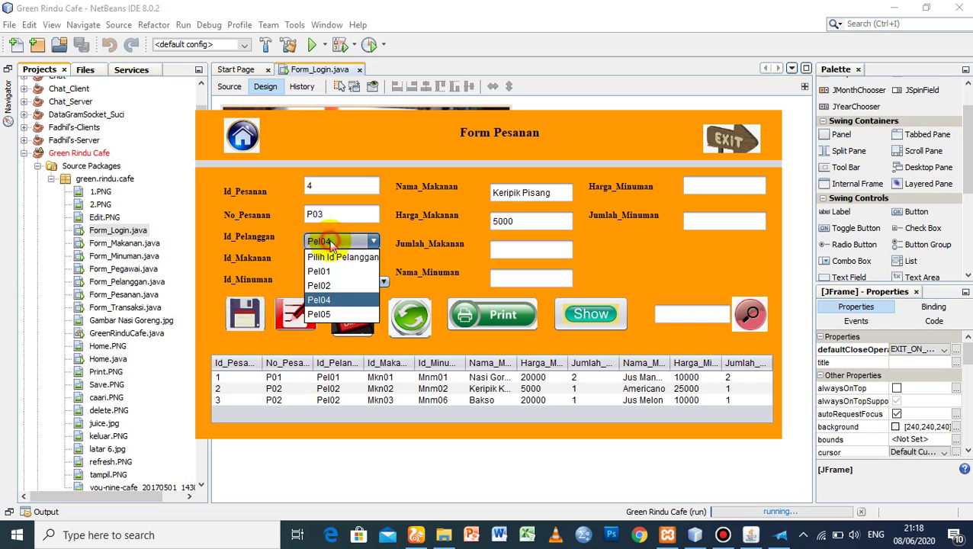
{"action": "left_click", "coordinate": [329, 242]}
{"action": "left_click", "coordinate": [352, 261]}
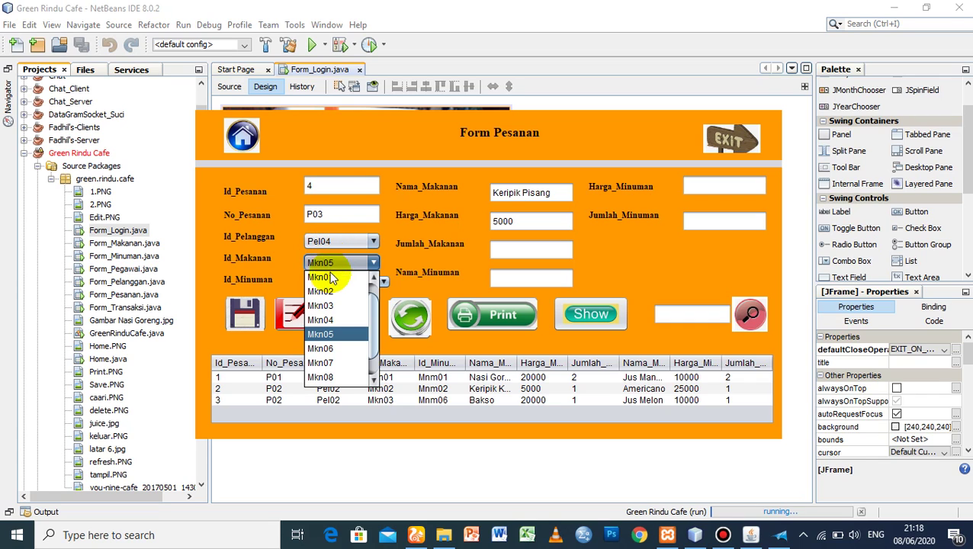
{"action": "left_click", "coordinate": [325, 348]}
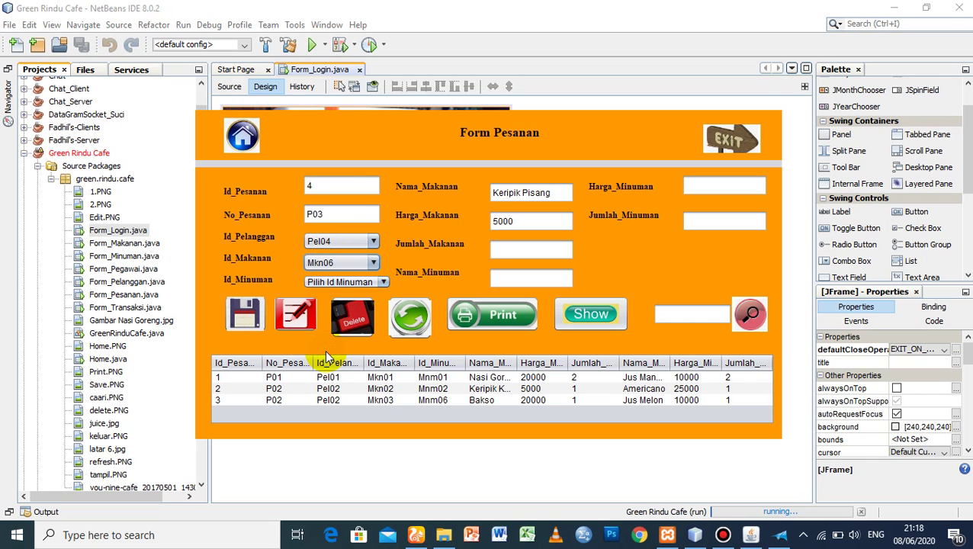
{"action": "left_click", "coordinate": [347, 263]}
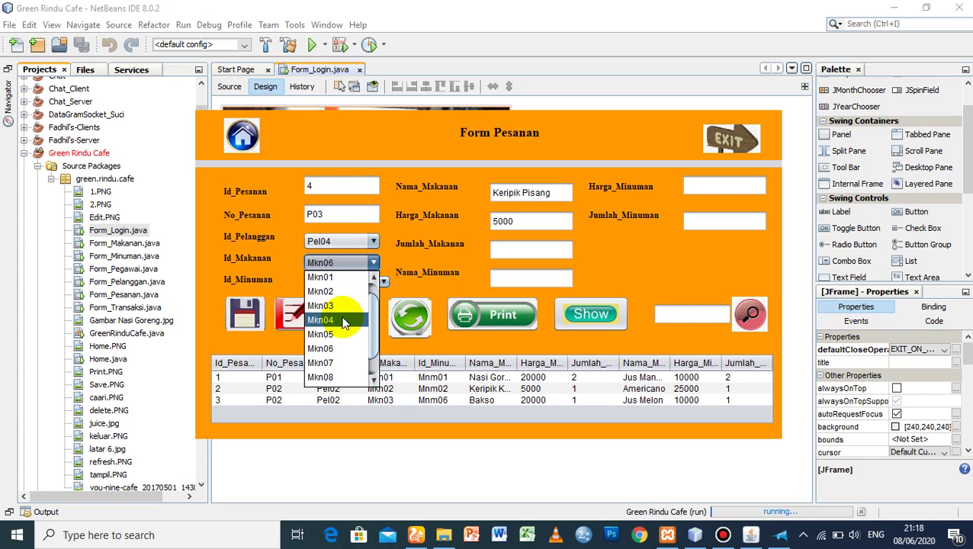
{"action": "left_click", "coordinate": [343, 306]}
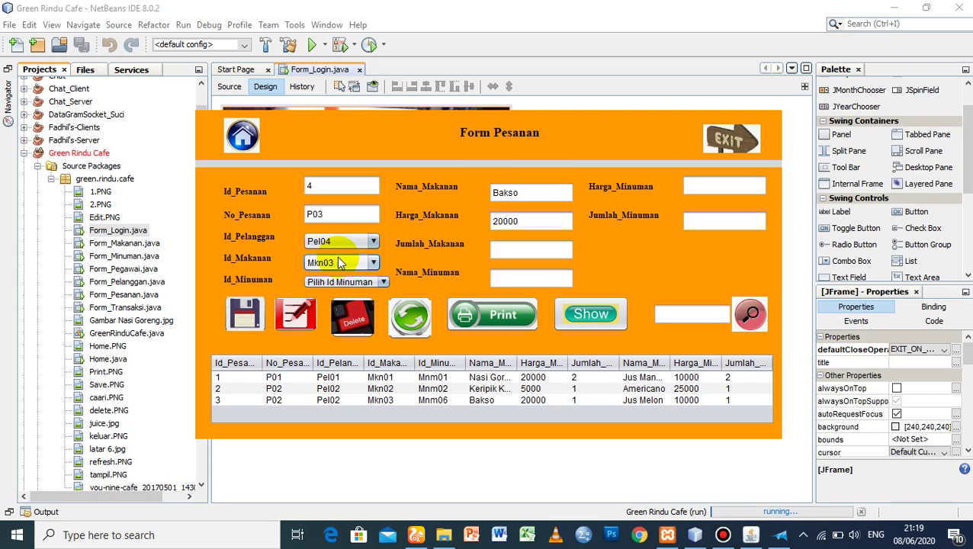
{"action": "left_click", "coordinate": [337, 262]}
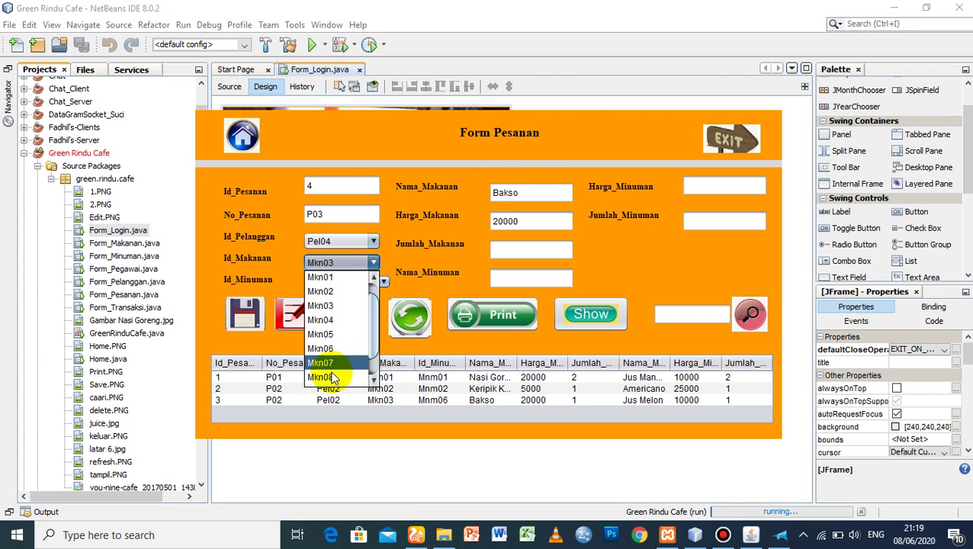
{"action": "left_click", "coordinate": [333, 279]}
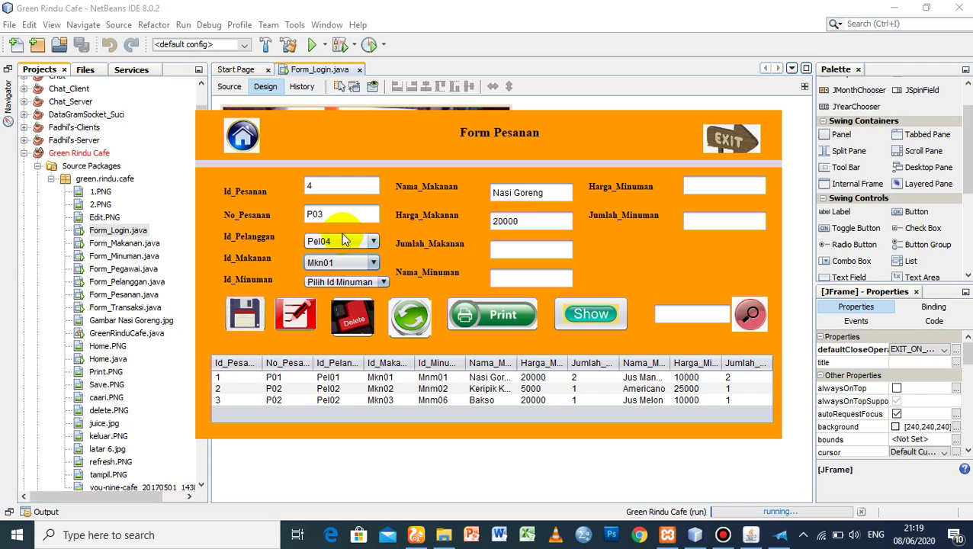
{"action": "left_click", "coordinate": [333, 263]}
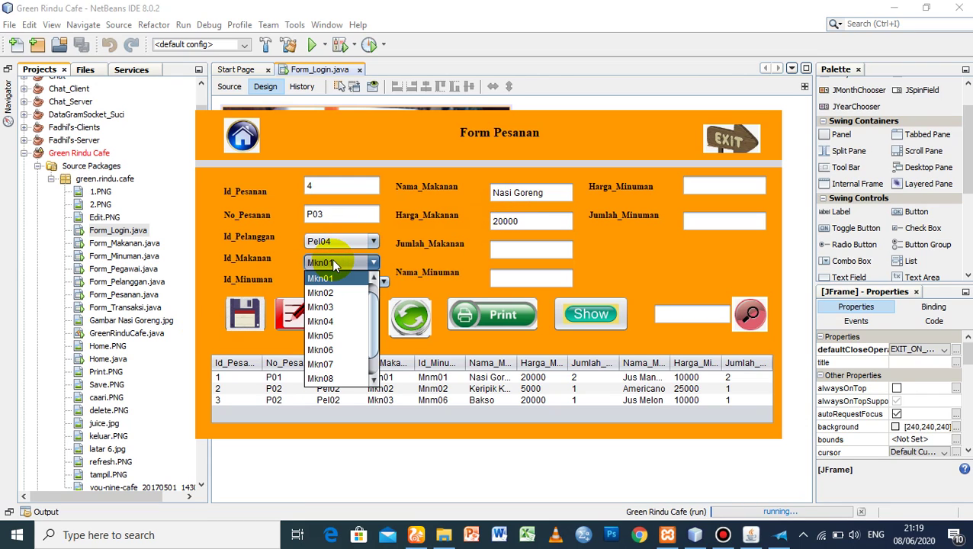
- Try drinks Mnm03 and Mnm06, then set the drink to Mnm01, Jus Mangga at 10000
{"action": "left_click", "coordinate": [323, 279]}
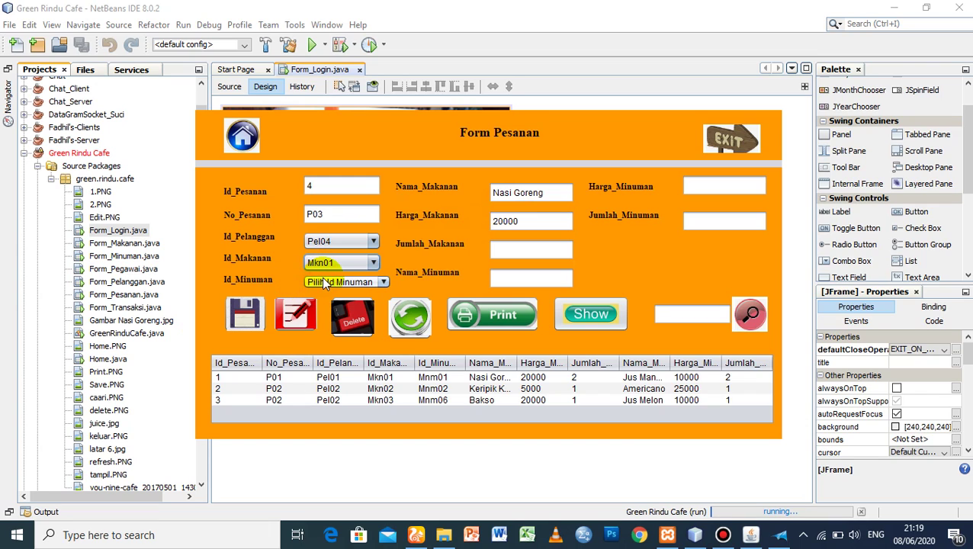
{"action": "left_click", "coordinate": [329, 280]}
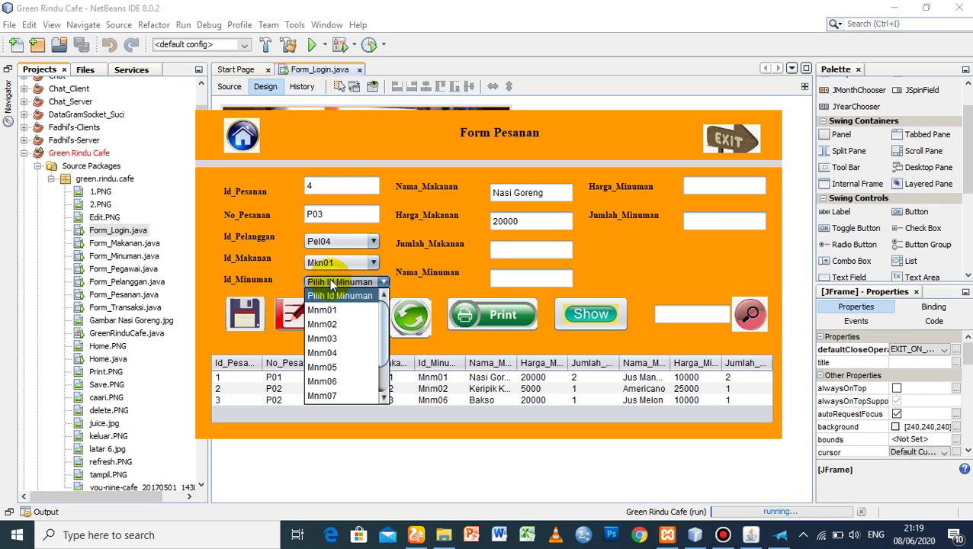
{"action": "left_click", "coordinate": [330, 338]}
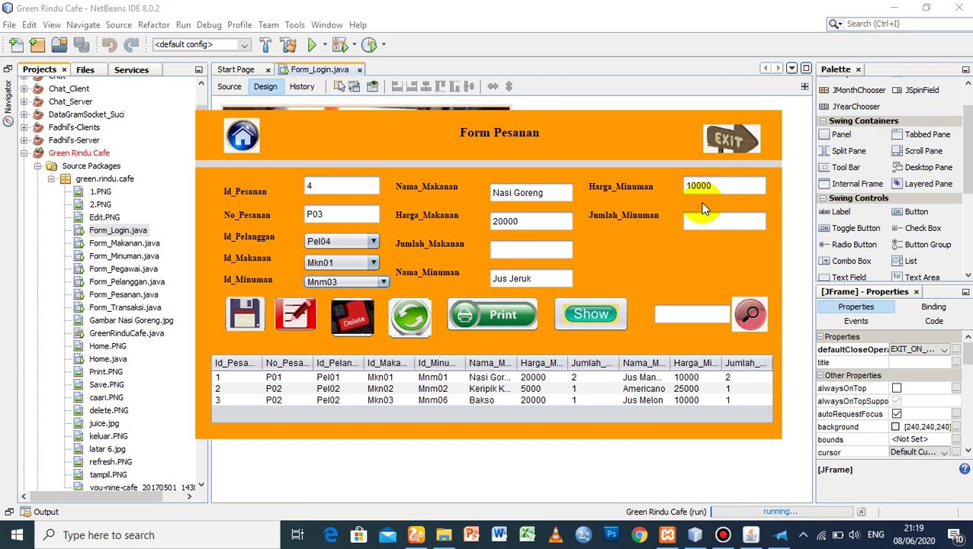
{"action": "left_click", "coordinate": [324, 281]}
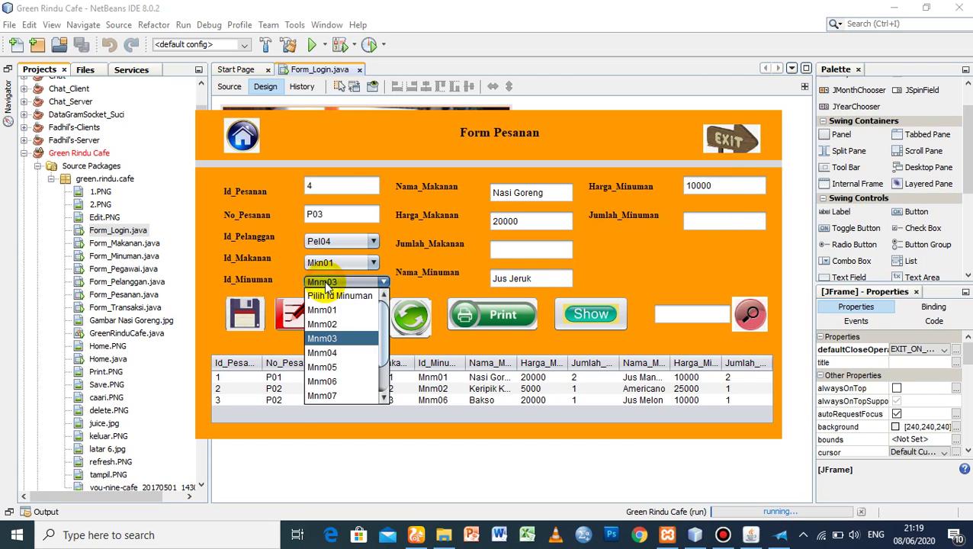
{"action": "left_click", "coordinate": [338, 381]}
{"action": "left_click", "coordinate": [314, 283]}
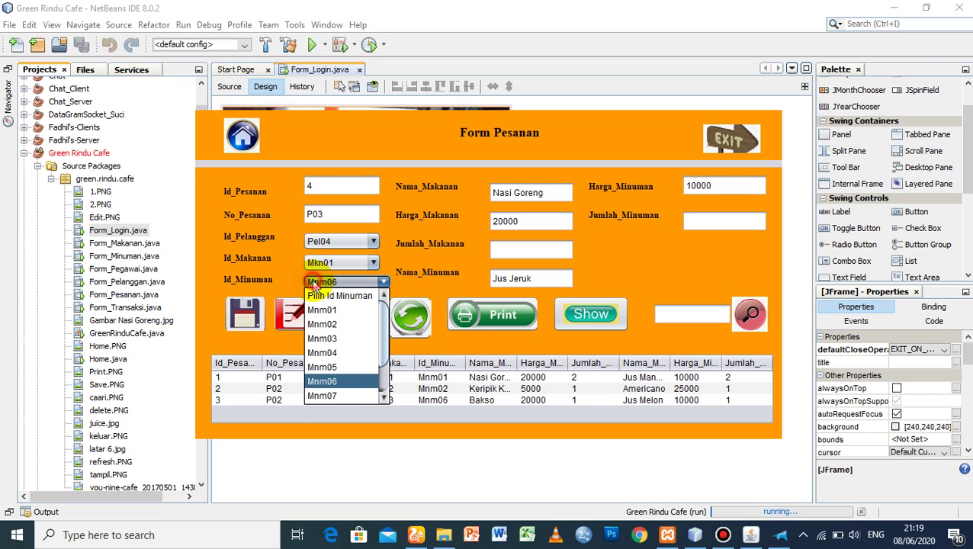
{"action": "left_click", "coordinate": [329, 308]}
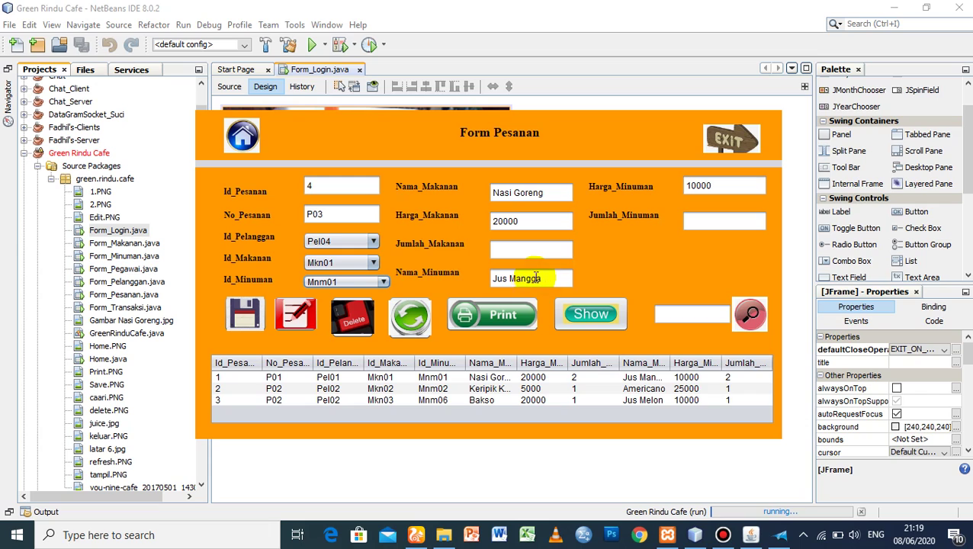
{"action": "left_click", "coordinate": [707, 185]}
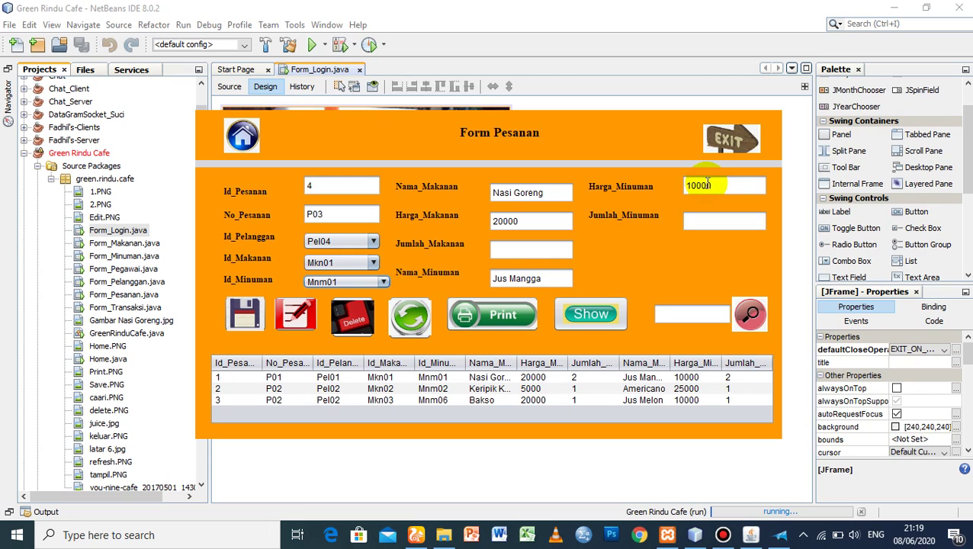
- Set both the food quantity and drink quantity to 1
{"action": "left_click", "coordinate": [521, 251]}
{"action": "type", "text": "1"}
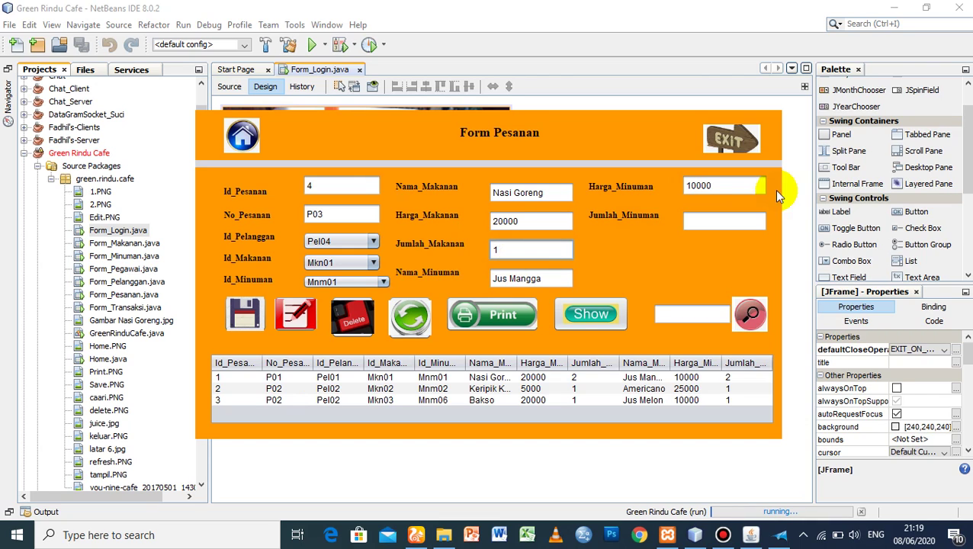
{"action": "left_click", "coordinate": [714, 217]}
{"action": "type", "text": "1"}
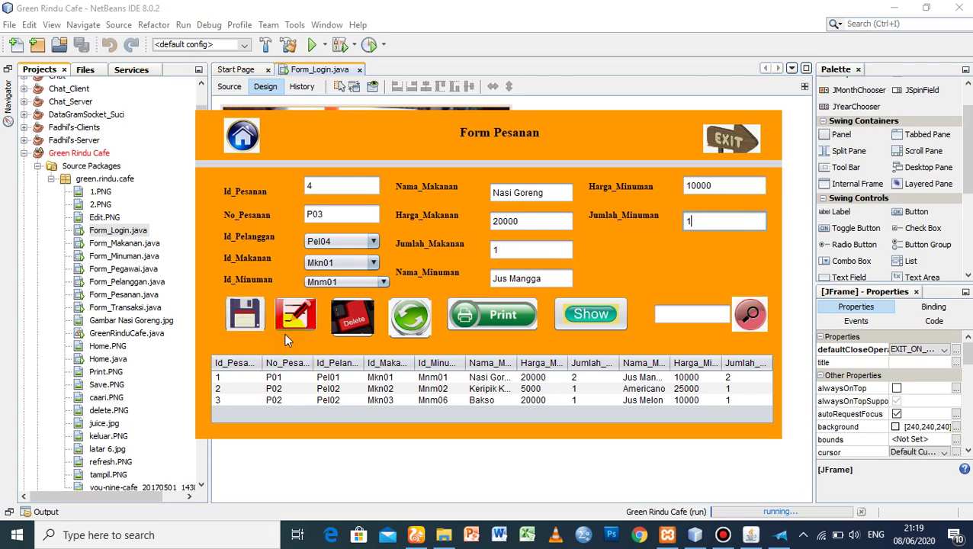
- Save order P03 for Pel04, confirm Data Tersimpan, and refresh the orders table
{"action": "left_click", "coordinate": [248, 321]}
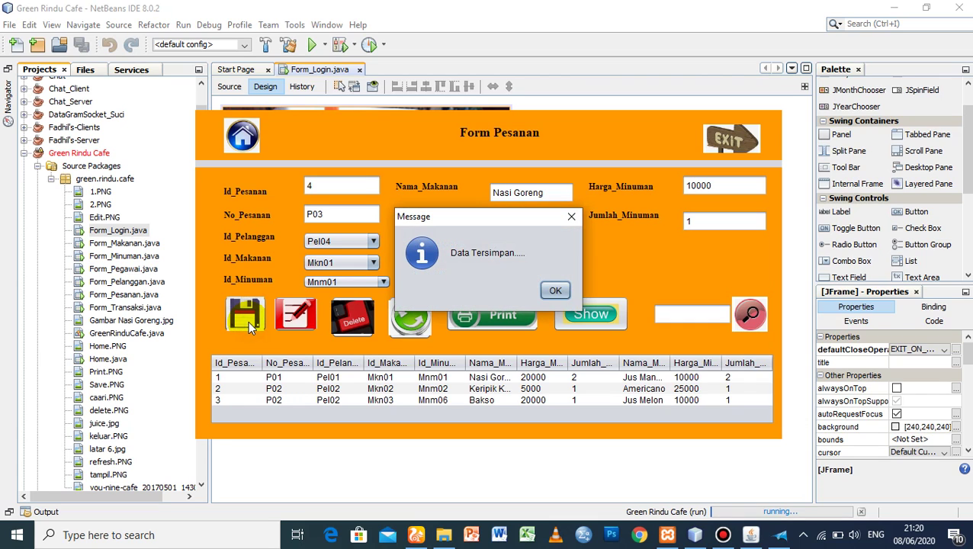
{"action": "left_click", "coordinate": [555, 292]}
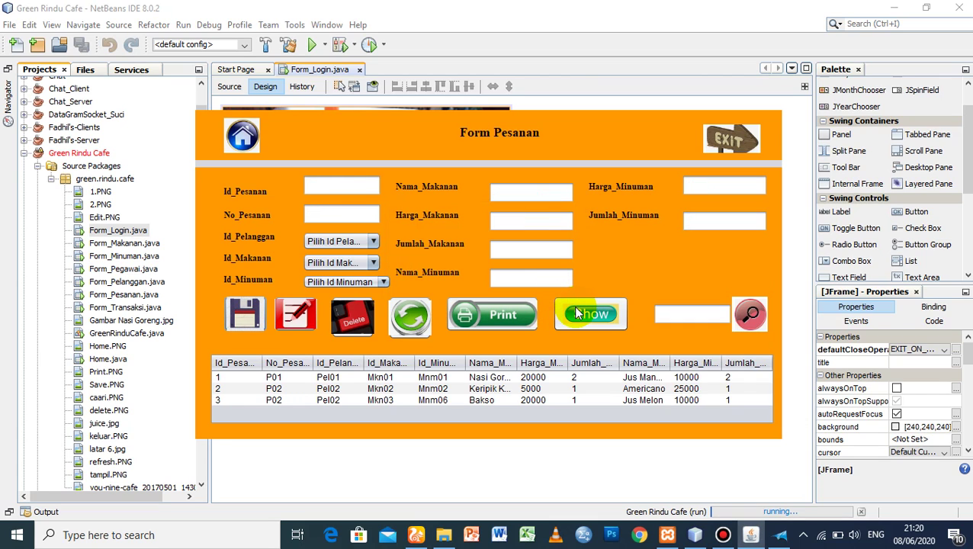
{"action": "left_click", "coordinate": [576, 312]}
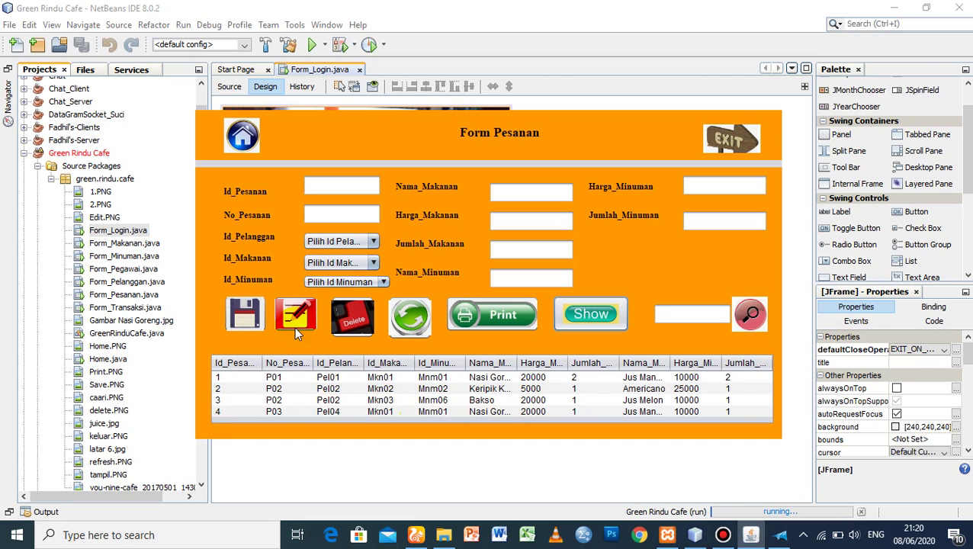
- Select order 4 (P03) in the table to reload it and focus its food quantity
{"action": "left_click", "coordinate": [221, 411]}
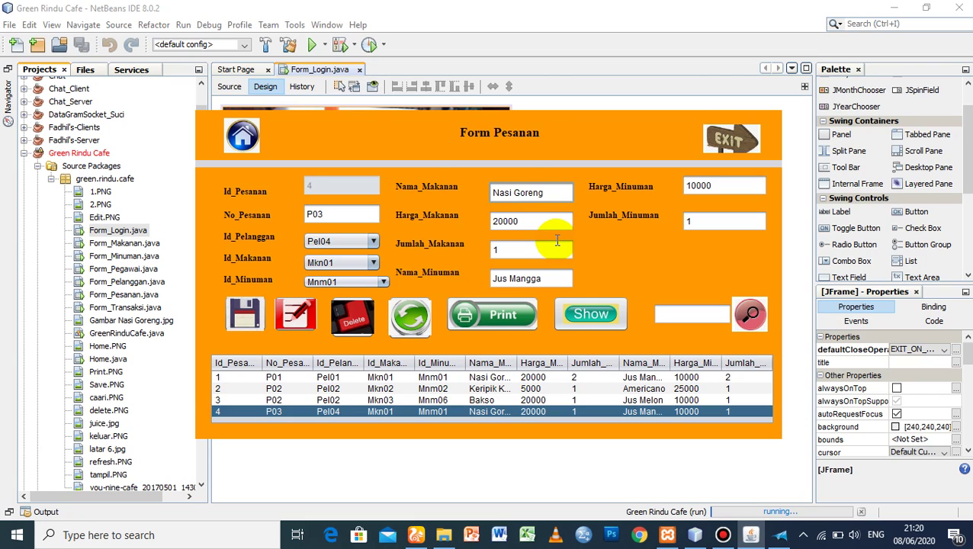
{"action": "left_click", "coordinate": [511, 251]}
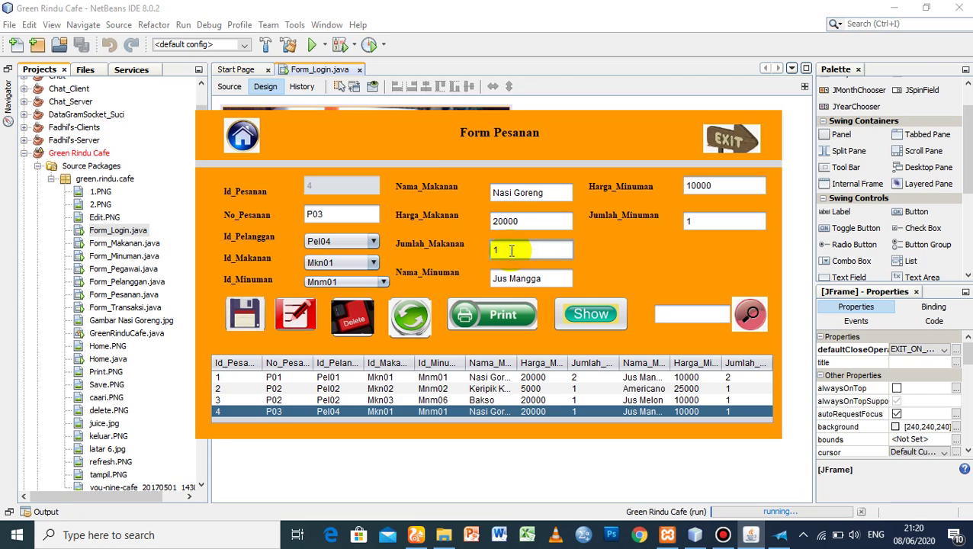
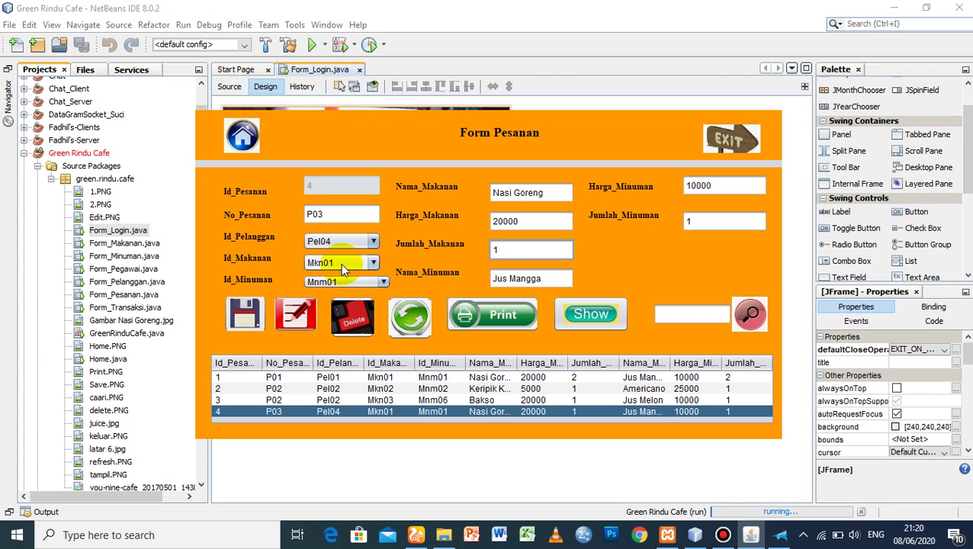
- Choose food Mkn05 (Keripik Pisang) and drink Mnm02 (Americano) for order P03
{"action": "left_click", "coordinate": [340, 263]}
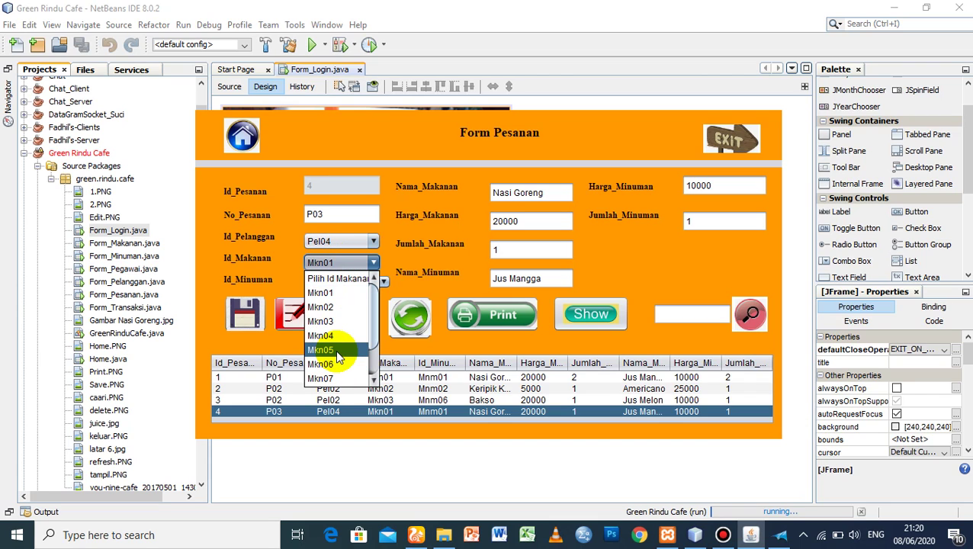
{"action": "left_click", "coordinate": [335, 349]}
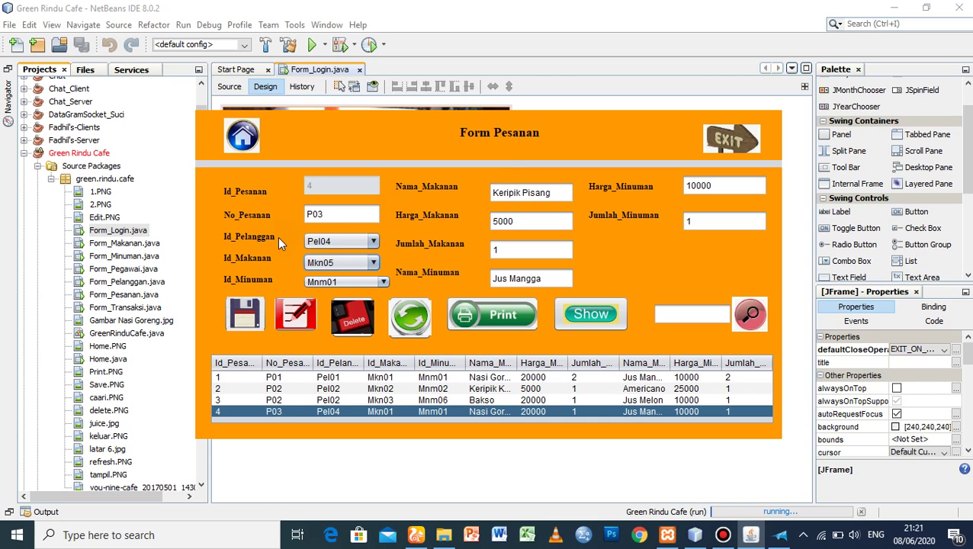
{"action": "left_click", "coordinate": [346, 282]}
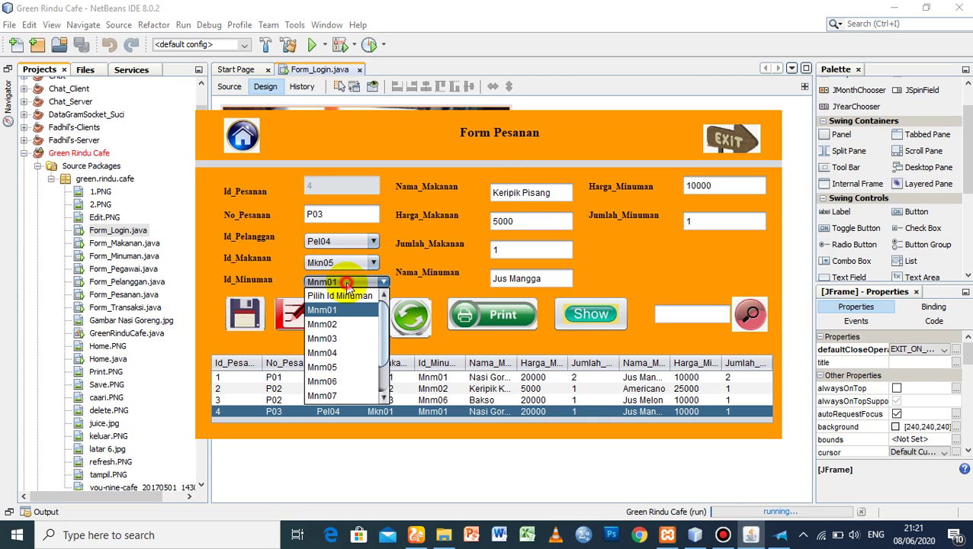
{"action": "left_click", "coordinate": [343, 384]}
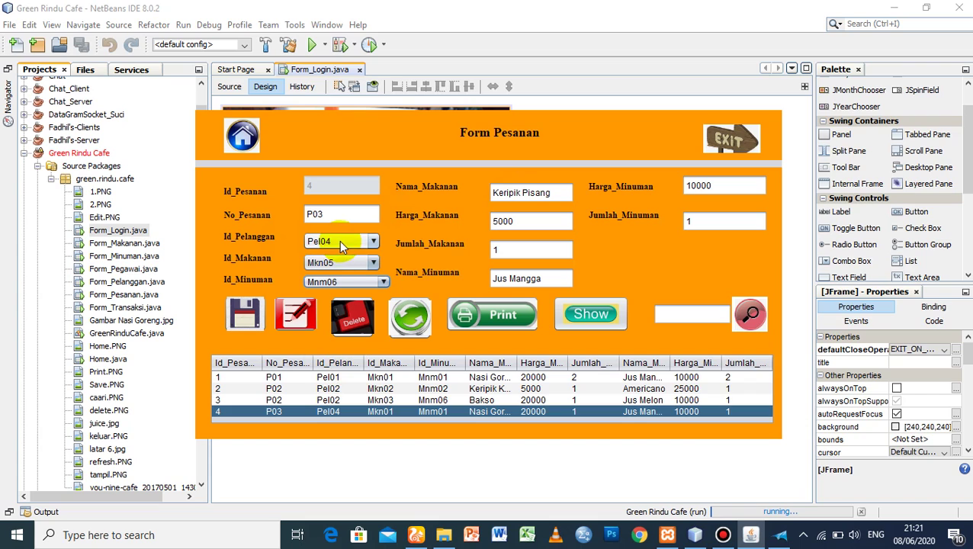
{"action": "left_click", "coordinate": [339, 279]}
{"action": "left_click", "coordinate": [336, 326]}
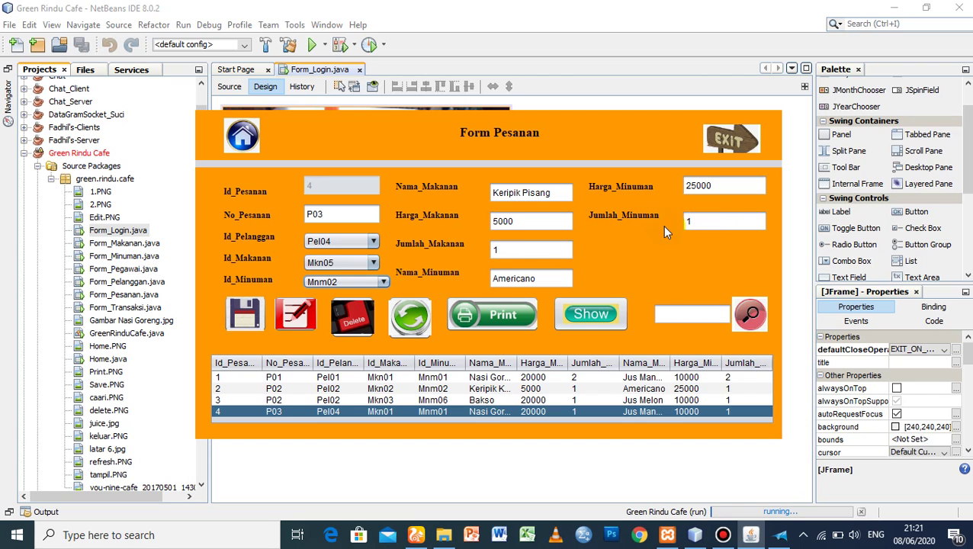
- Set both food and drink quantities to 2 and save the edit
{"action": "double_click", "coordinate": [496, 250]}
{"action": "type", "text": "2"}
{"action": "left_click", "coordinate": [700, 223]}
{"action": "double_click", "coordinate": [701, 221]}
{"action": "type", "text": "2"}
{"action": "left_click", "coordinate": [294, 316]}
{"action": "left_click", "coordinate": [556, 292]}
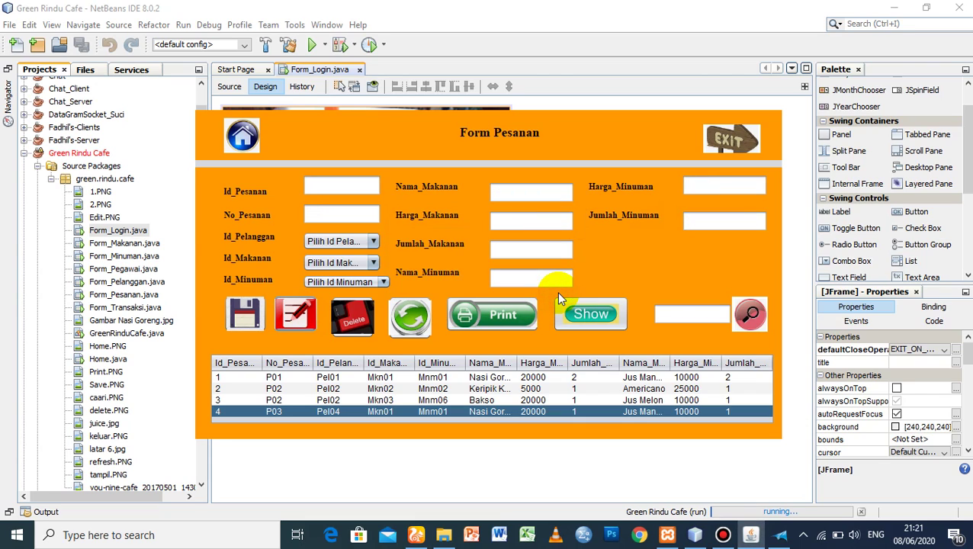
- Delete order P03 and refresh the orders table without it
{"action": "left_click", "coordinate": [608, 316]}
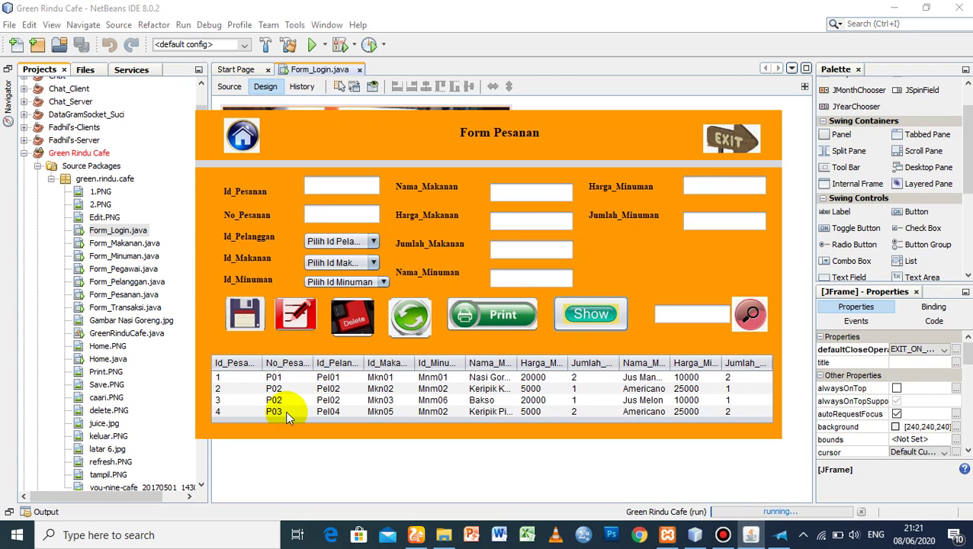
{"action": "left_click", "coordinate": [221, 412]}
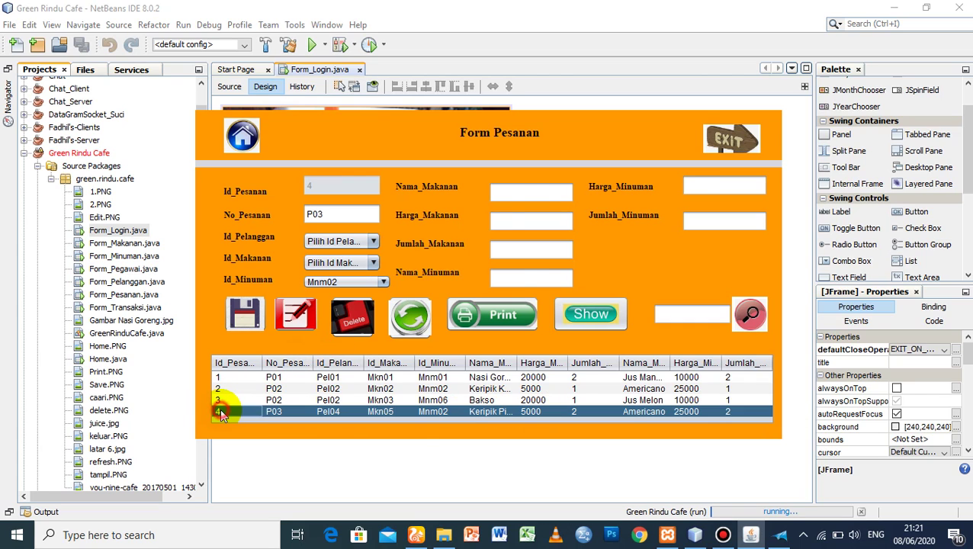
{"action": "left_click", "coordinate": [351, 324]}
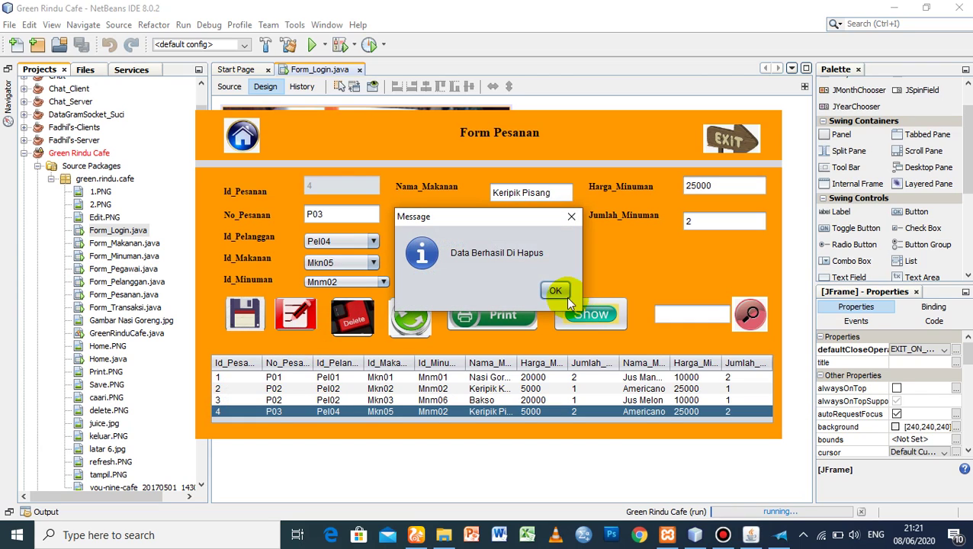
{"action": "left_click", "coordinate": [560, 293]}
{"action": "left_click", "coordinate": [602, 318]}
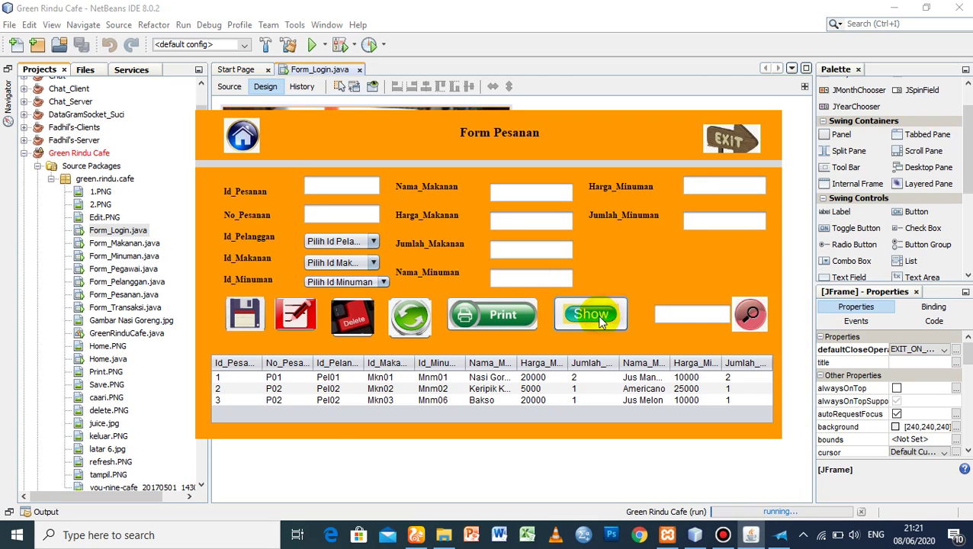
- Type test text into No_Pesanan and Nama_Makanan, then clear the form fields
{"action": "left_click", "coordinate": [354, 214]}
{"action": "type", "text": "dsad"}
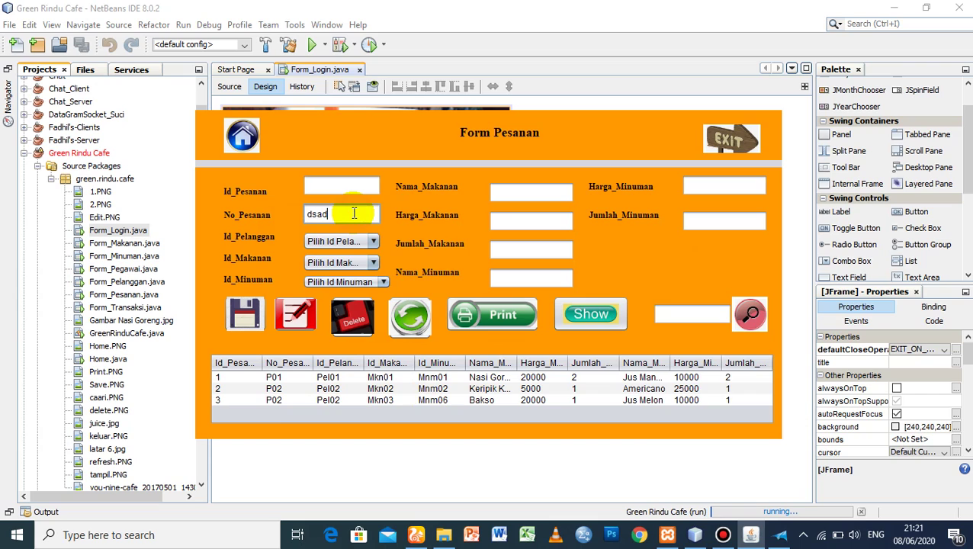
{"action": "left_click", "coordinate": [526, 192]}
{"action": "type", "text": "sadas"}
{"action": "left_click", "coordinate": [409, 319]}
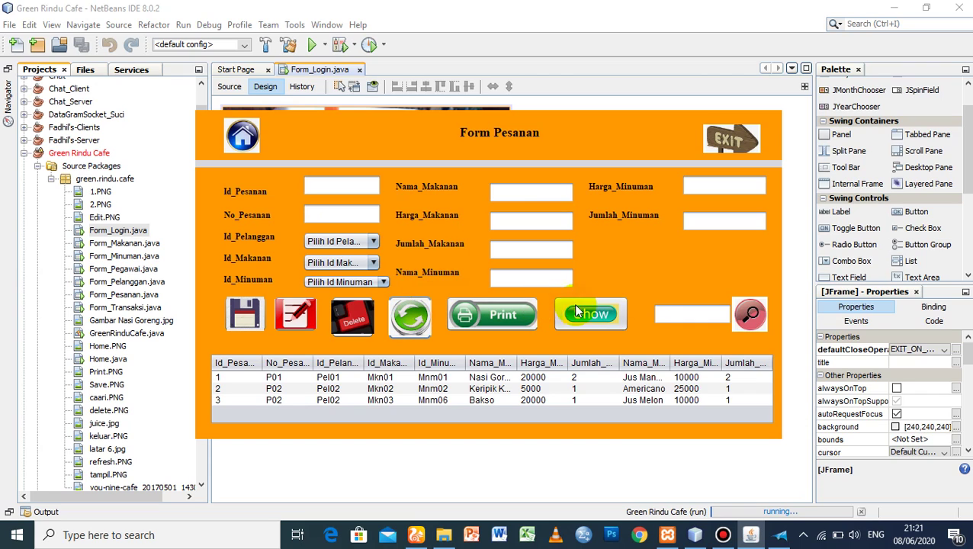
- Search for order P01, then list all orders again
{"action": "left_click", "coordinate": [714, 313]}
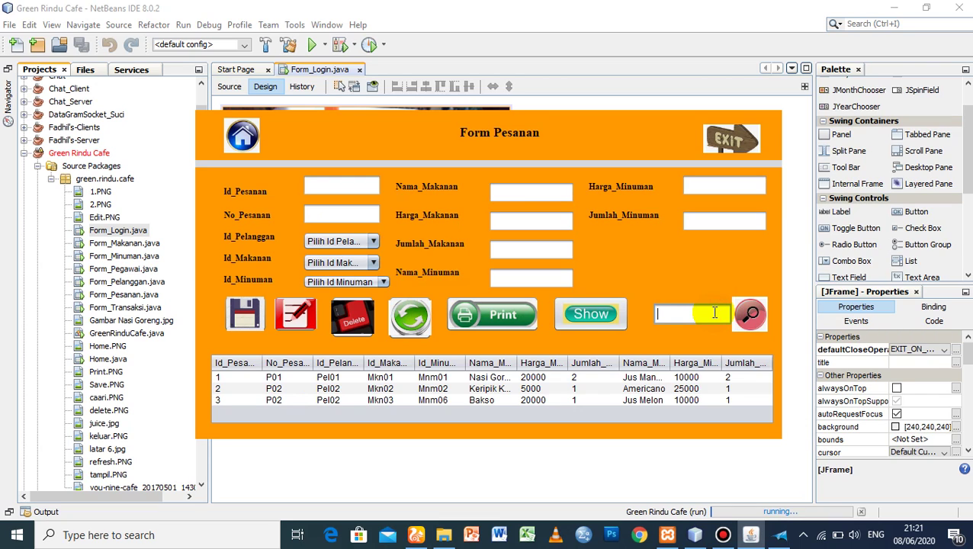
{"action": "type", "text": "P01"}
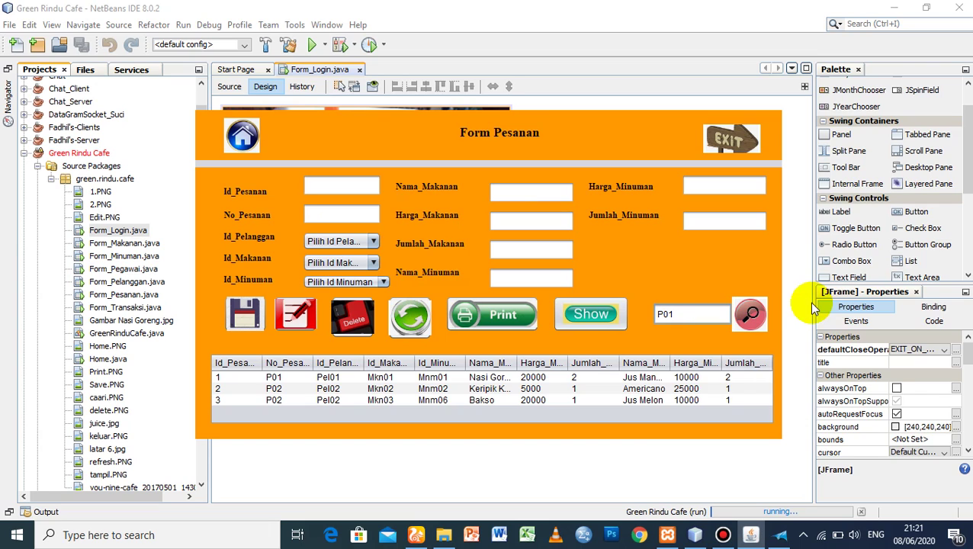
{"action": "left_click", "coordinate": [751, 318]}
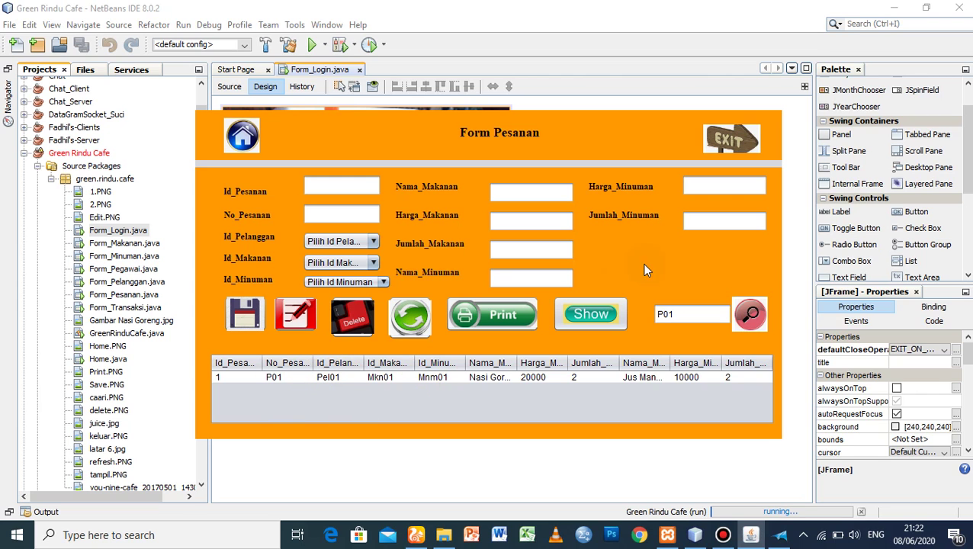
{"action": "left_click", "coordinate": [591, 314]}
- Print the order table through Microsoft XPS Document Writer as 'Data pesanan' in the Contoh folder
{"action": "left_click", "coordinate": [491, 314]}
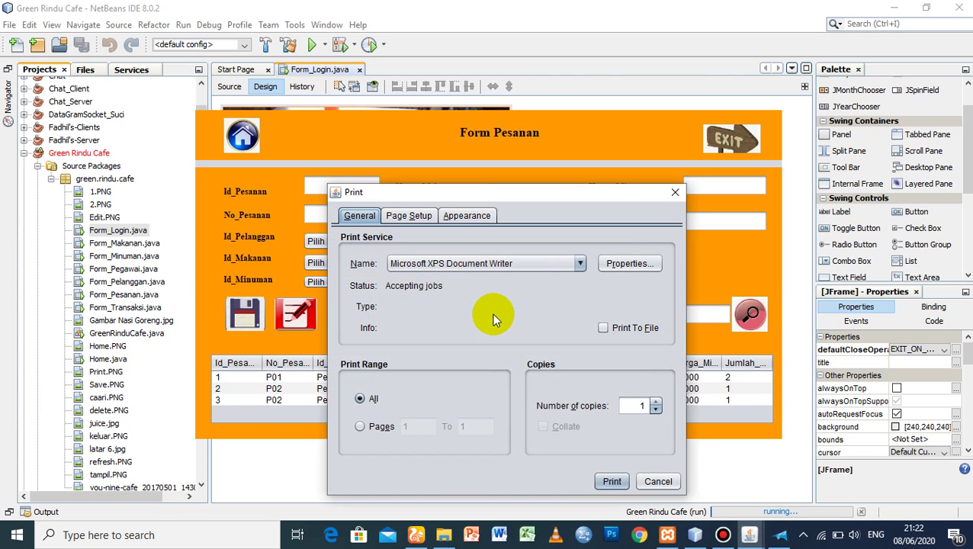
{"action": "left_click", "coordinate": [610, 481]}
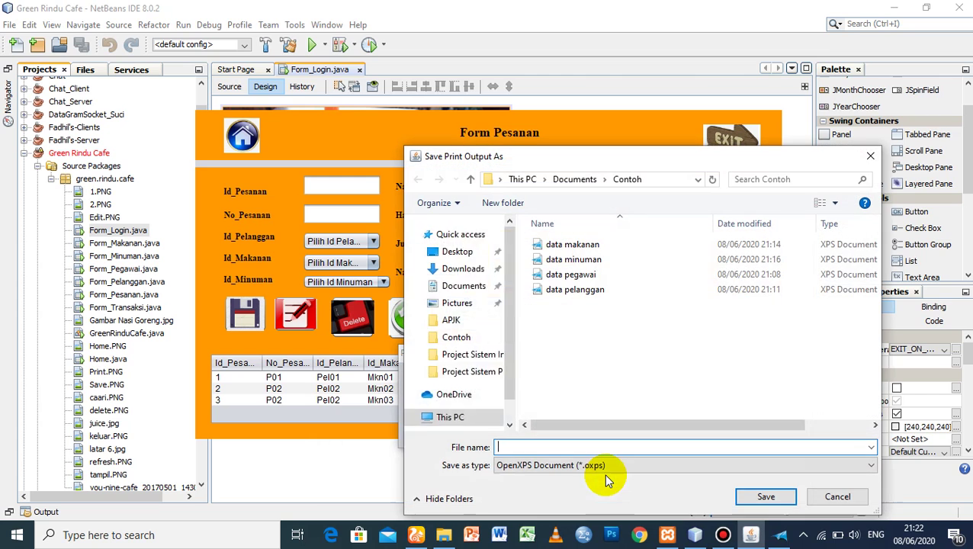
{"action": "type", "text": "Data "}
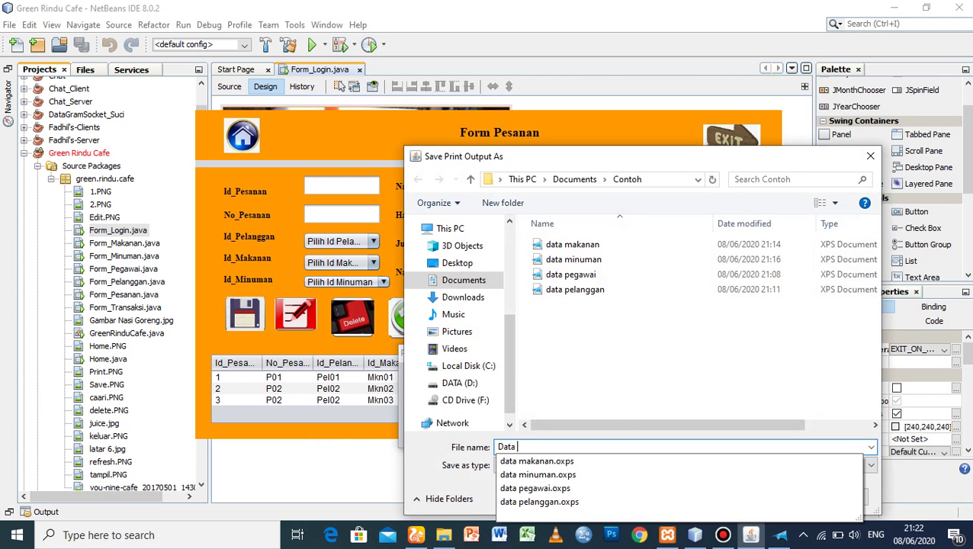
{"action": "type", "text": "pesanan"}
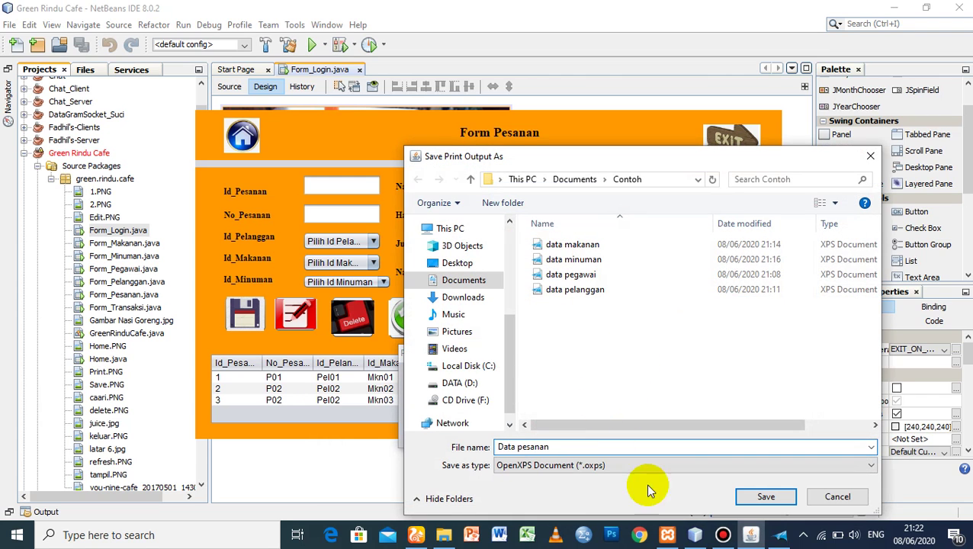
{"action": "left_click", "coordinate": [747, 496]}
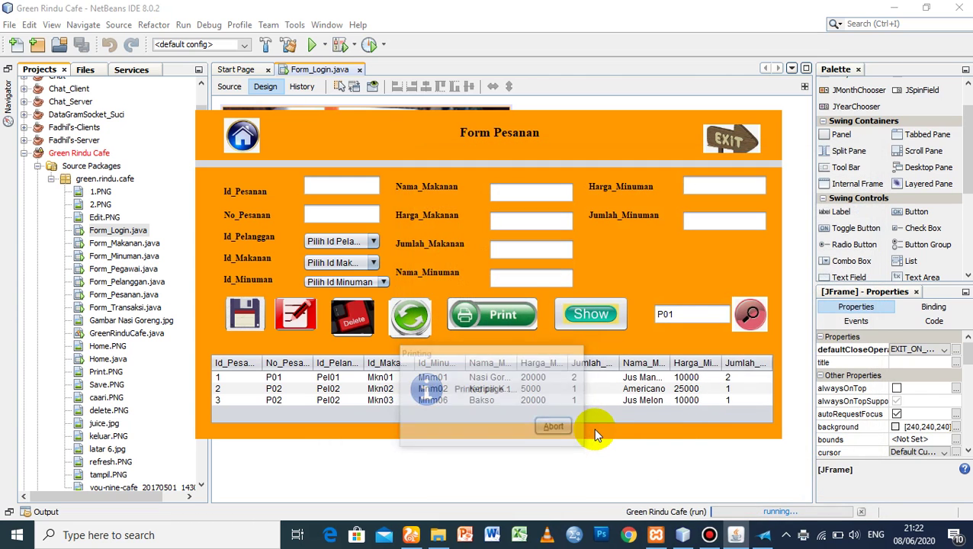
{"action": "left_click", "coordinate": [555, 290]}
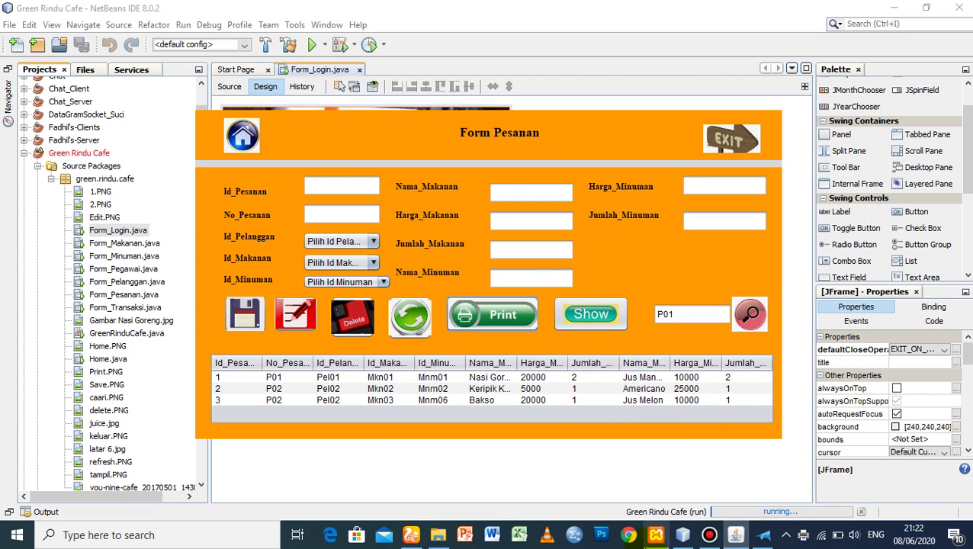
{"action": "left_click", "coordinate": [437, 534]}
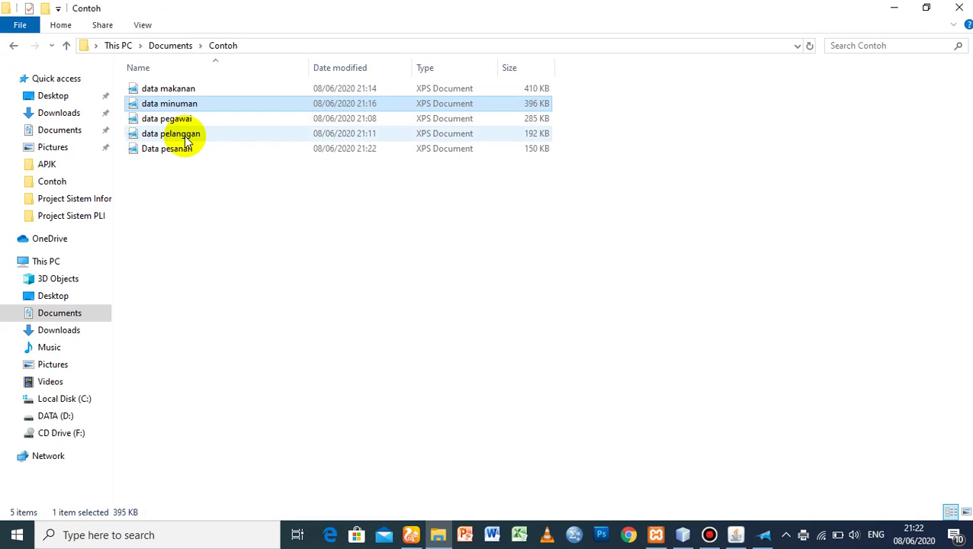
- Open 'Data pesanan' in XPS Viewer to check the three-row order table, then close it
{"action": "double_click", "coordinate": [182, 147]}
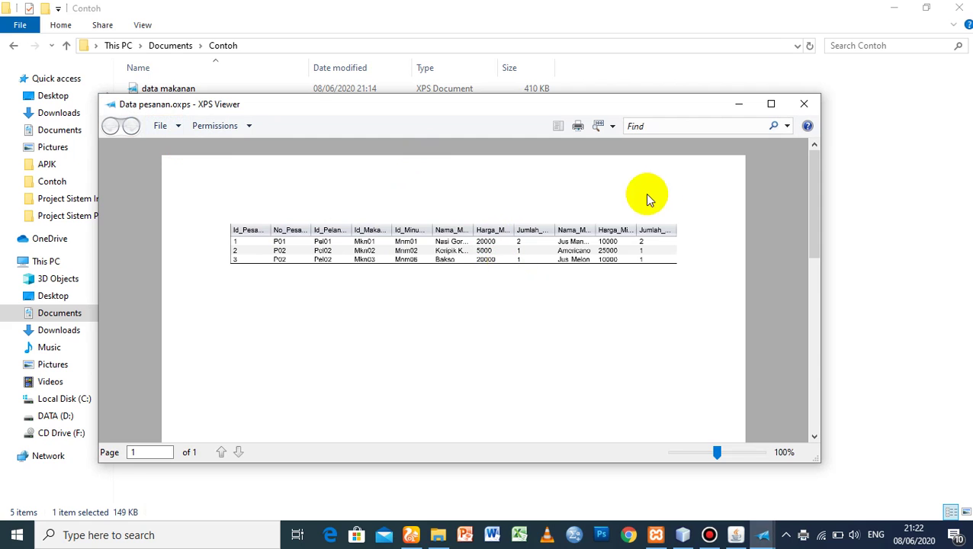
{"action": "left_click", "coordinate": [804, 103]}
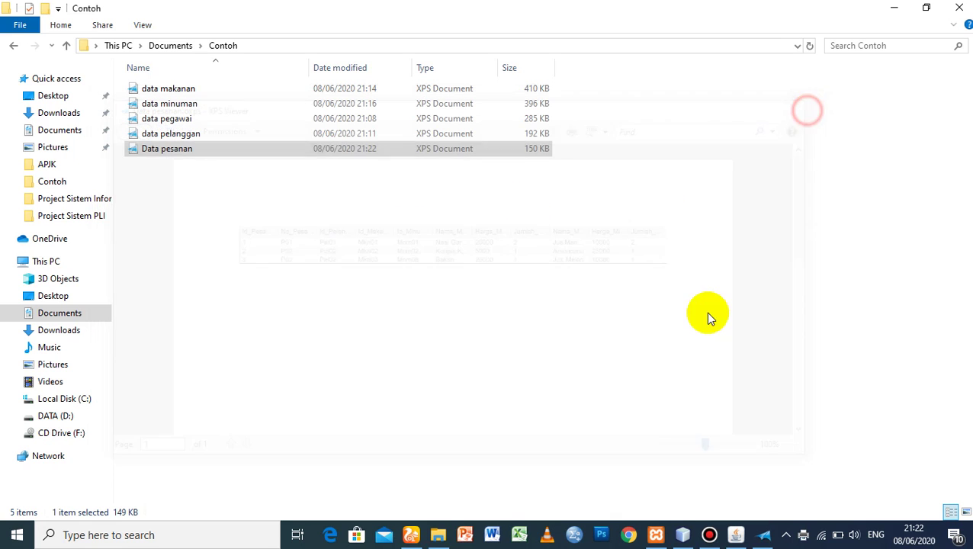
- Return to the cafe app, open Form Transaksi from the main menu, and list its transaction records
{"action": "left_click", "coordinate": [681, 534]}
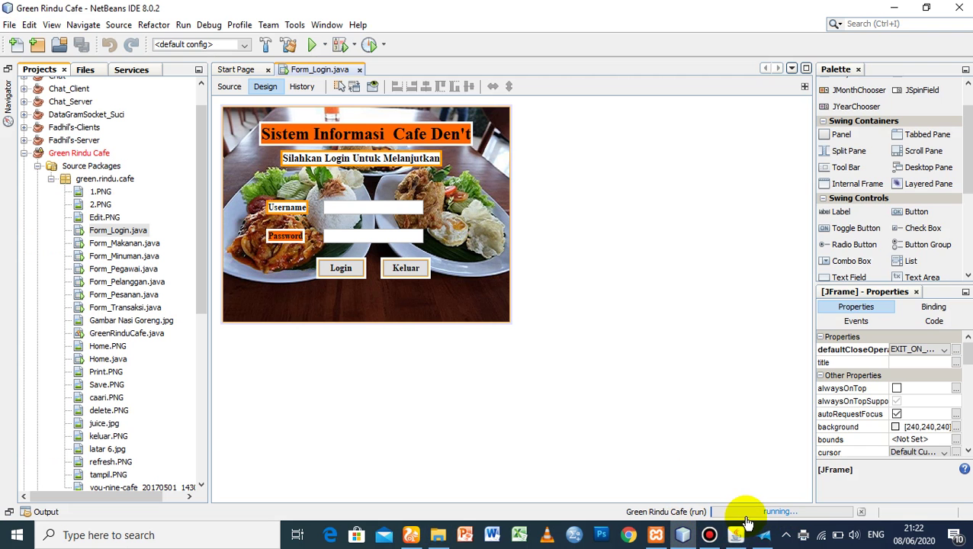
{"action": "left_click", "coordinate": [736, 534]}
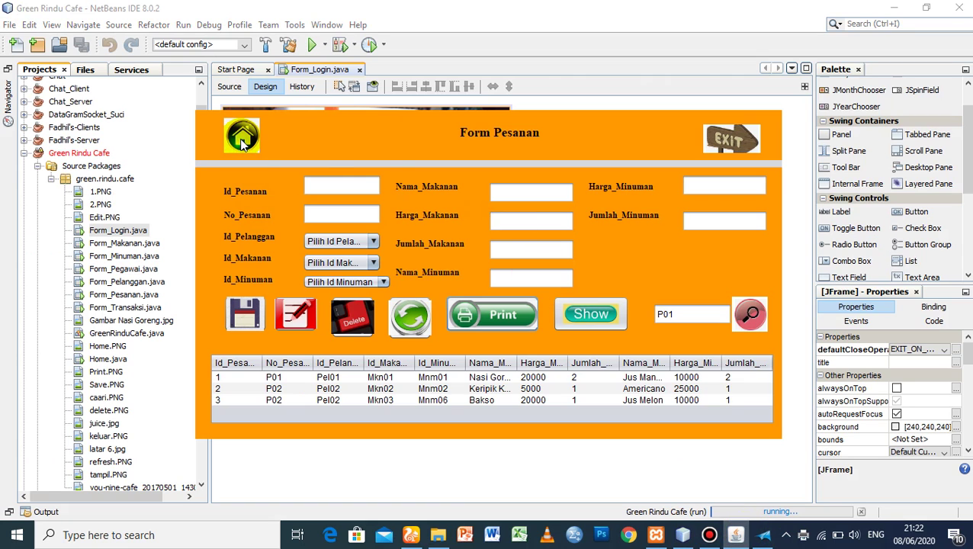
{"action": "left_click", "coordinate": [241, 135]}
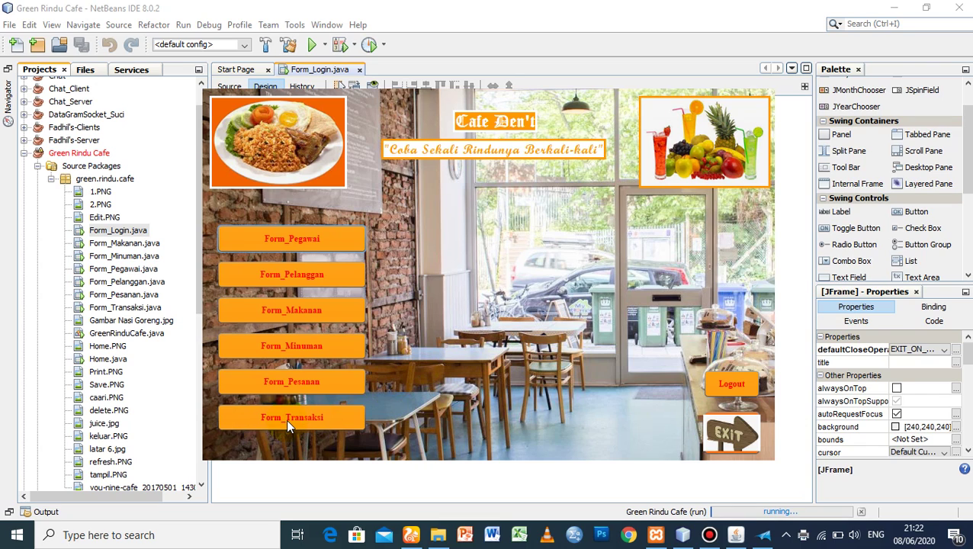
{"action": "left_click", "coordinate": [287, 425]}
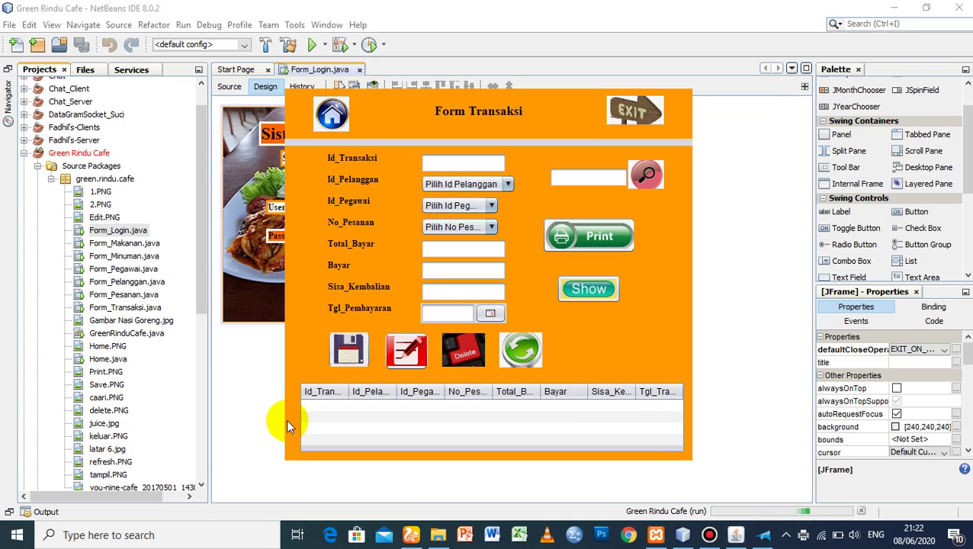
{"action": "left_click", "coordinate": [463, 155]}
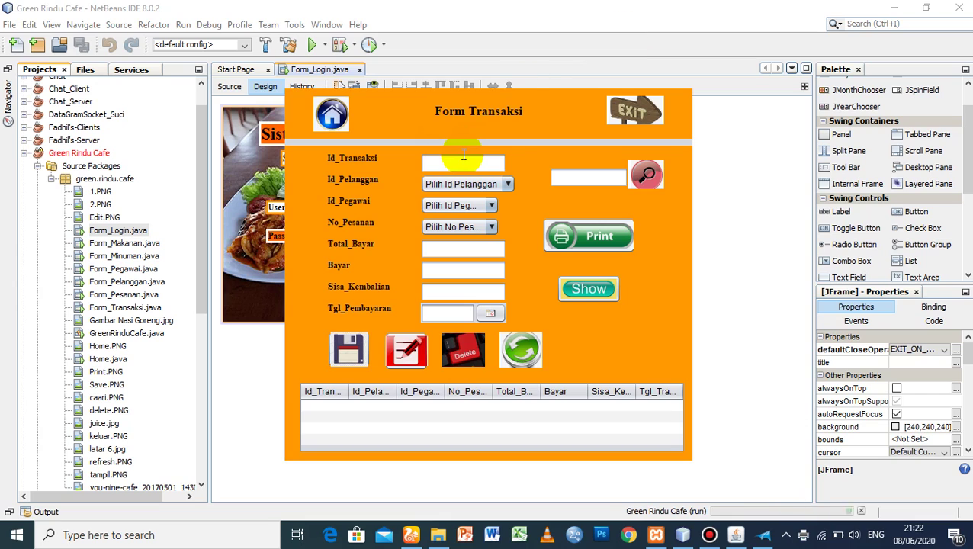
{"action": "left_click", "coordinate": [609, 286]}
{"action": "left_click", "coordinate": [609, 286]}
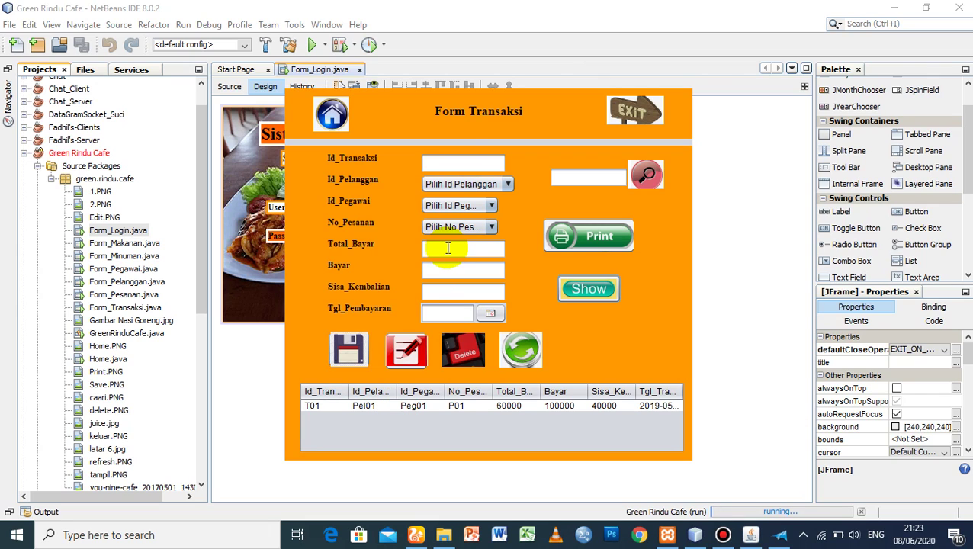
- Enter T02 as the transaction ID and browse the customer IDs without picking one
{"action": "left_click", "coordinate": [465, 161]}
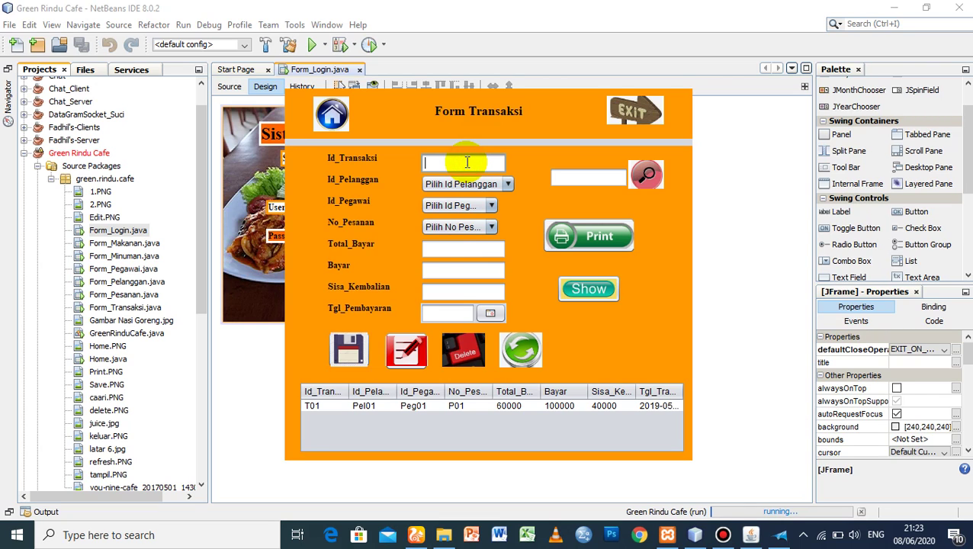
{"action": "type", "text": "T02"}
{"action": "left_click", "coordinate": [460, 186]}
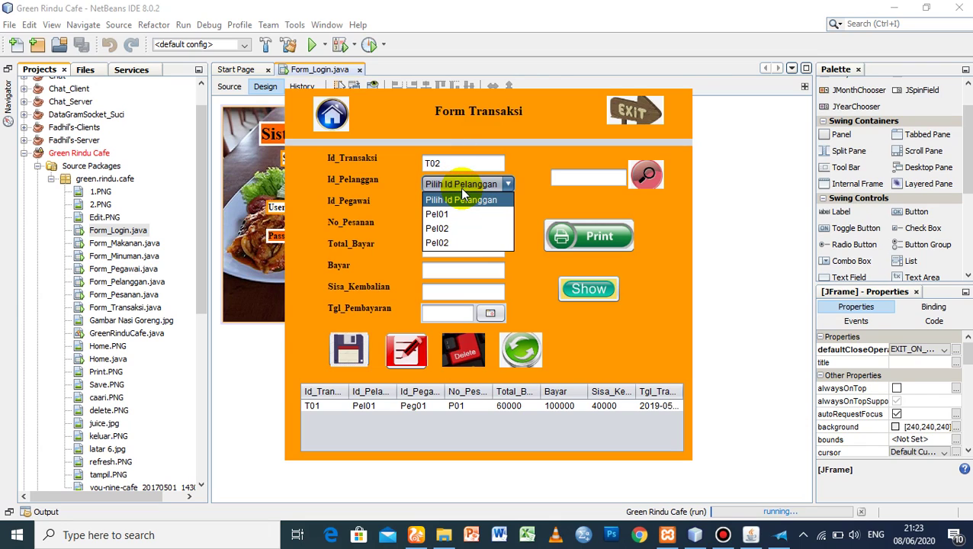
{"action": "left_click", "coordinate": [462, 197]}
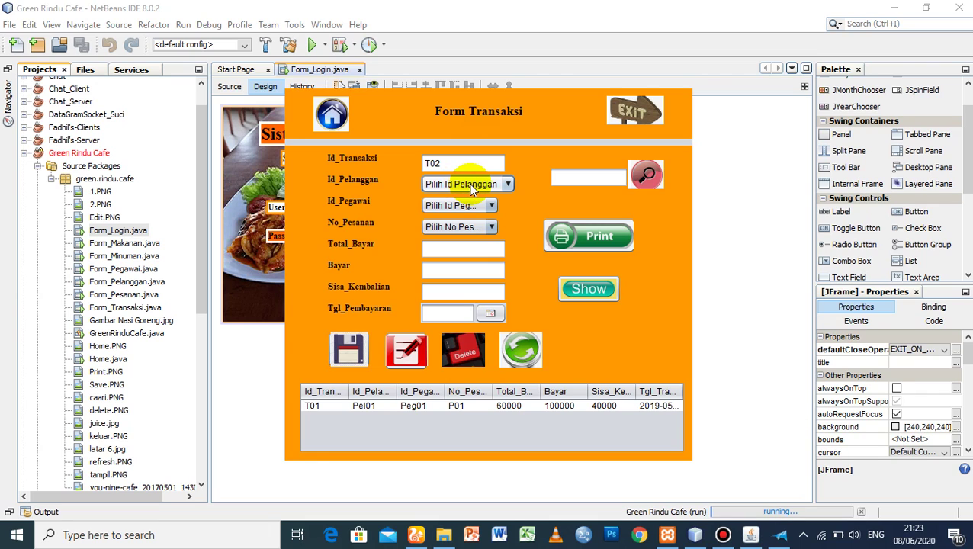
{"action": "left_click", "coordinate": [470, 187]}
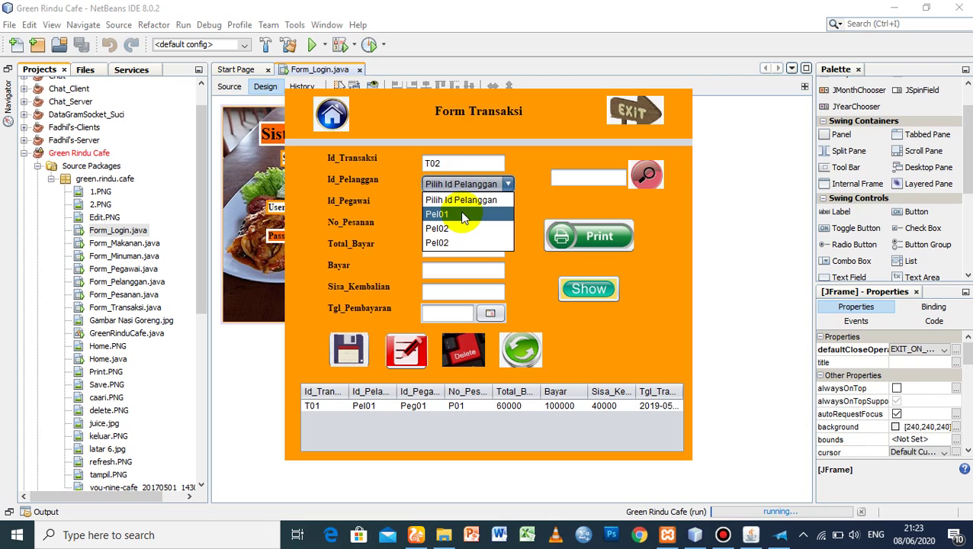
{"action": "left_click", "coordinate": [529, 195]}
- Select the T01 record, attempt to delete it, and clear the form fields
{"action": "left_click", "coordinate": [315, 407]}
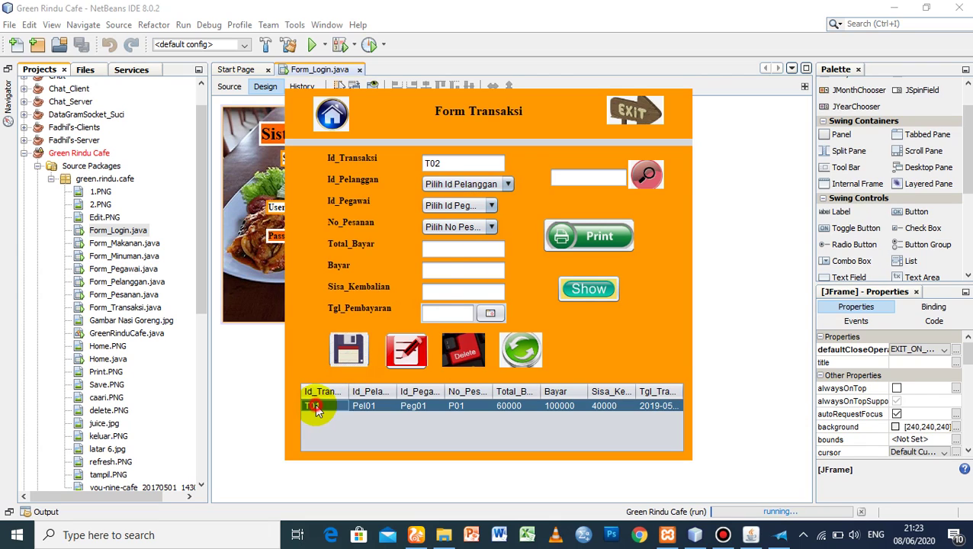
{"action": "left_click", "coordinate": [465, 350]}
{"action": "left_click", "coordinate": [559, 293]}
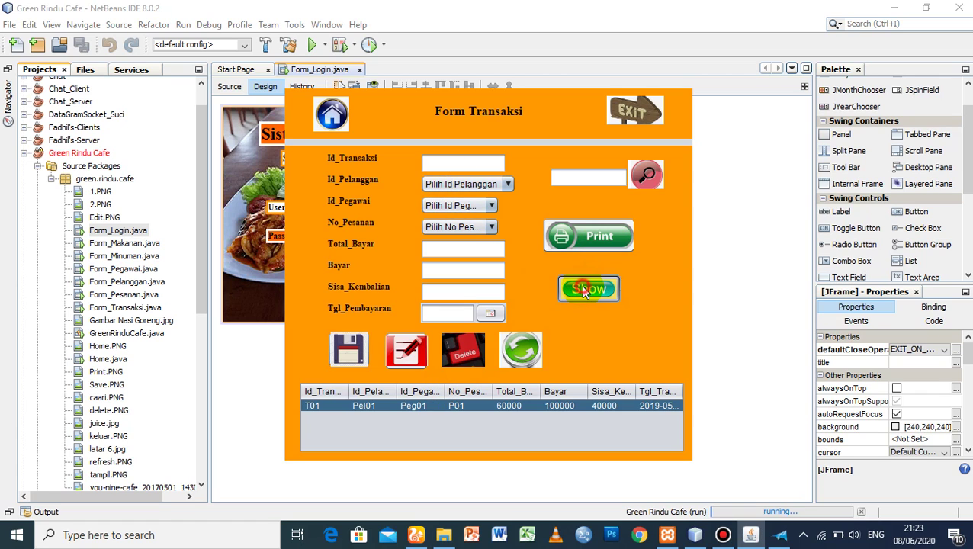
{"action": "left_click", "coordinate": [389, 411]}
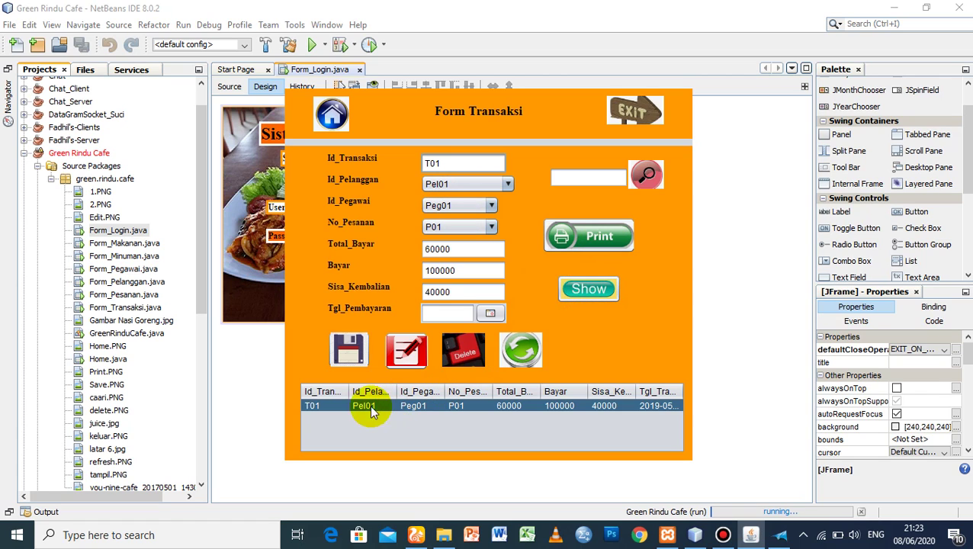
{"action": "left_click", "coordinate": [472, 359]}
{"action": "left_click", "coordinate": [555, 287]}
{"action": "left_click", "coordinate": [517, 355]}
- Fill in transaction T01 with customer Pel01, employee Peg01 and order P01
{"action": "left_click", "coordinate": [435, 164]}
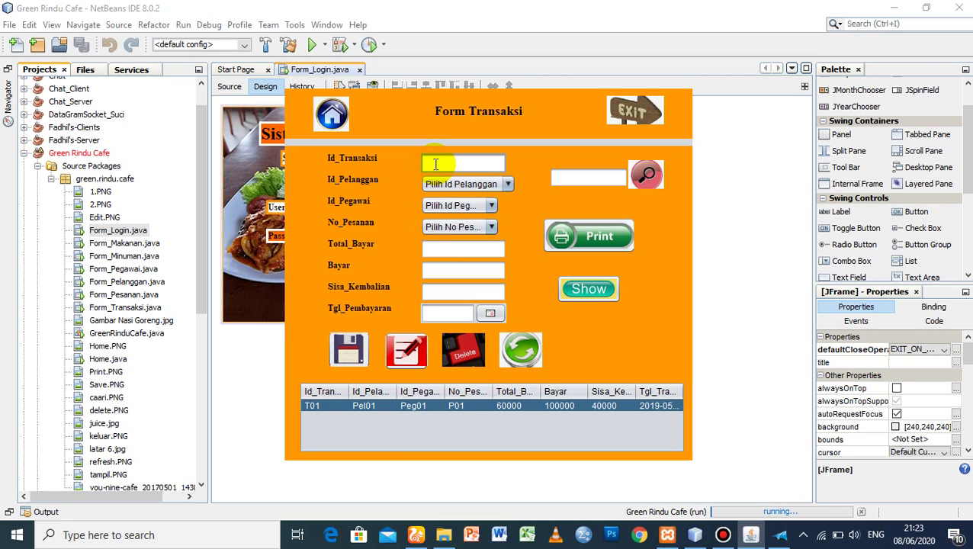
{"action": "type", "text": "T01"}
{"action": "left_click", "coordinate": [454, 183]}
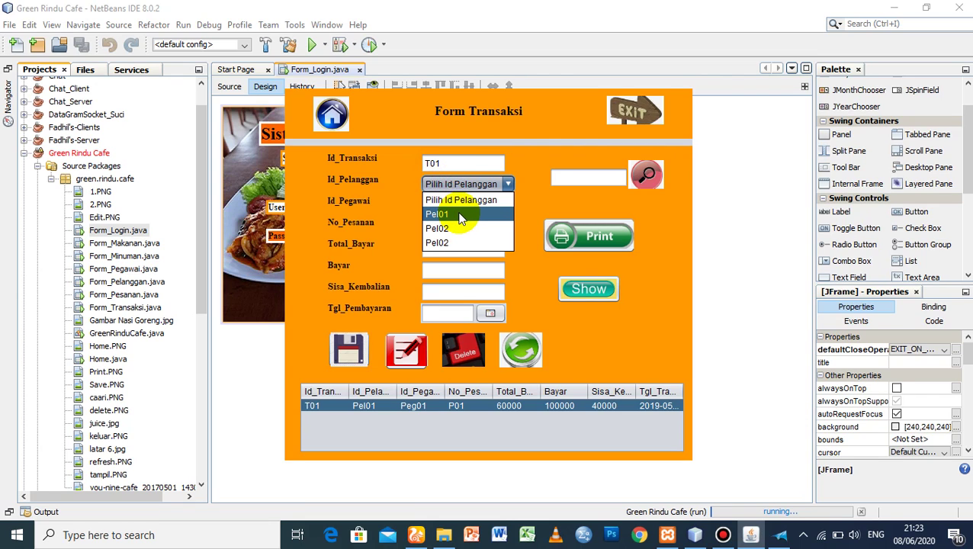
{"action": "left_click", "coordinate": [459, 216]}
{"action": "left_click", "coordinate": [456, 206]}
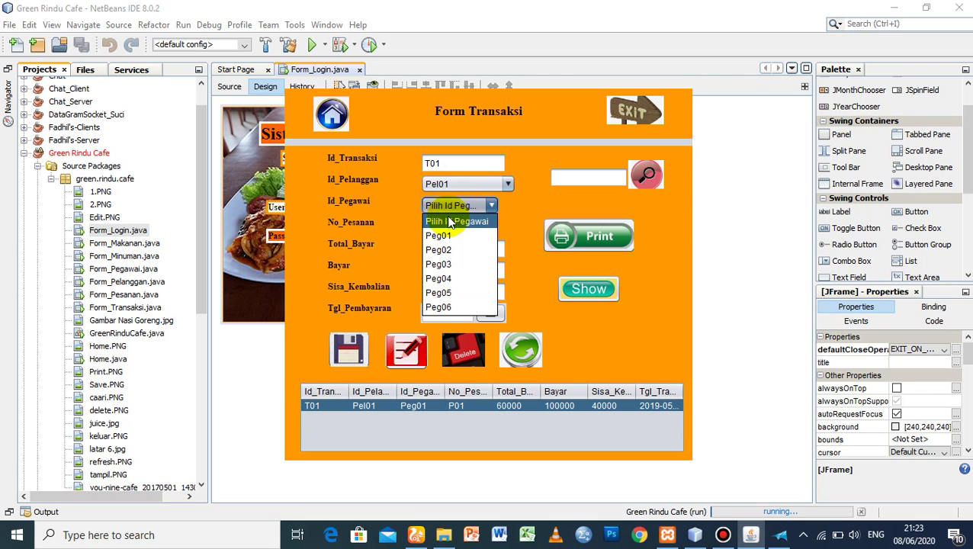
{"action": "left_click", "coordinate": [451, 235]}
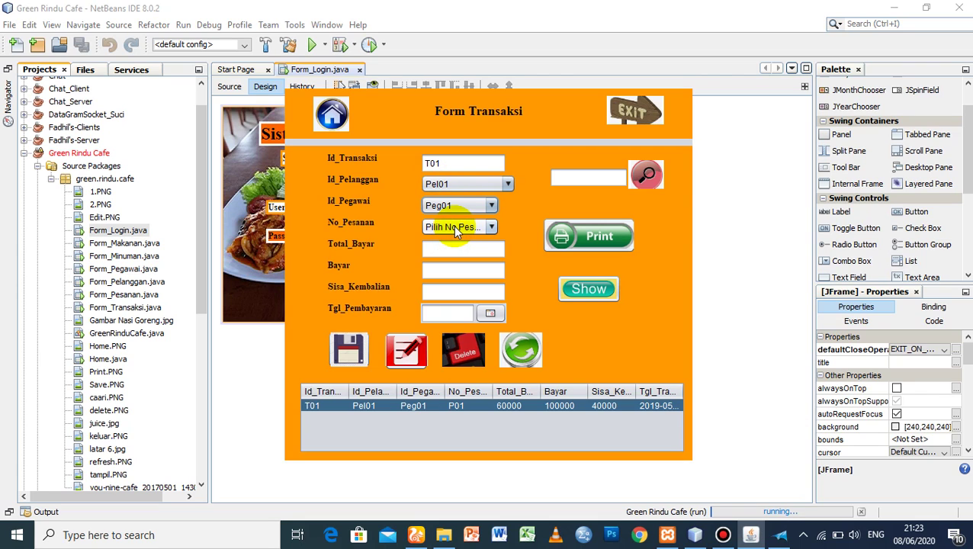
{"action": "left_click", "coordinate": [455, 206]}
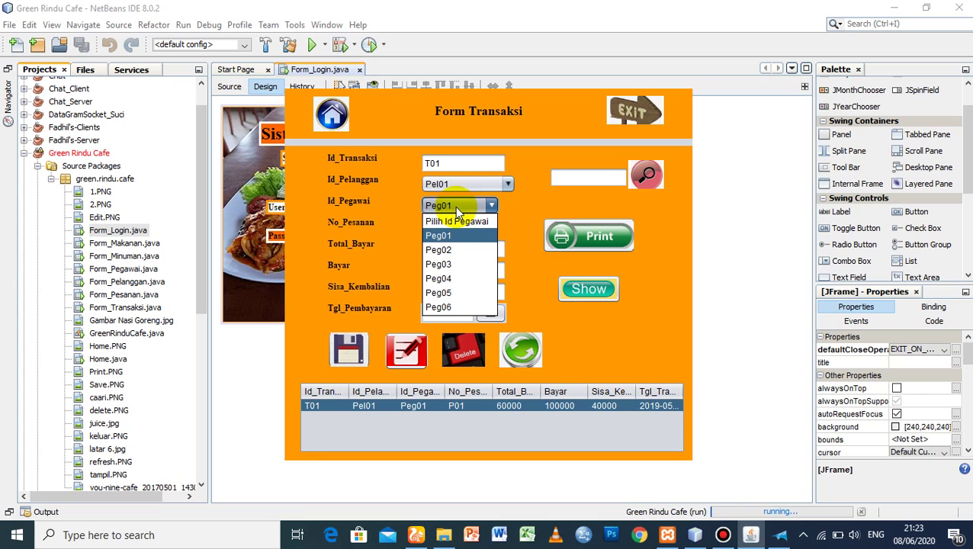
{"action": "left_click", "coordinate": [455, 206]}
{"action": "left_click", "coordinate": [455, 206]}
{"action": "left_click", "coordinate": [458, 227]}
{"action": "left_click", "coordinate": [457, 227]}
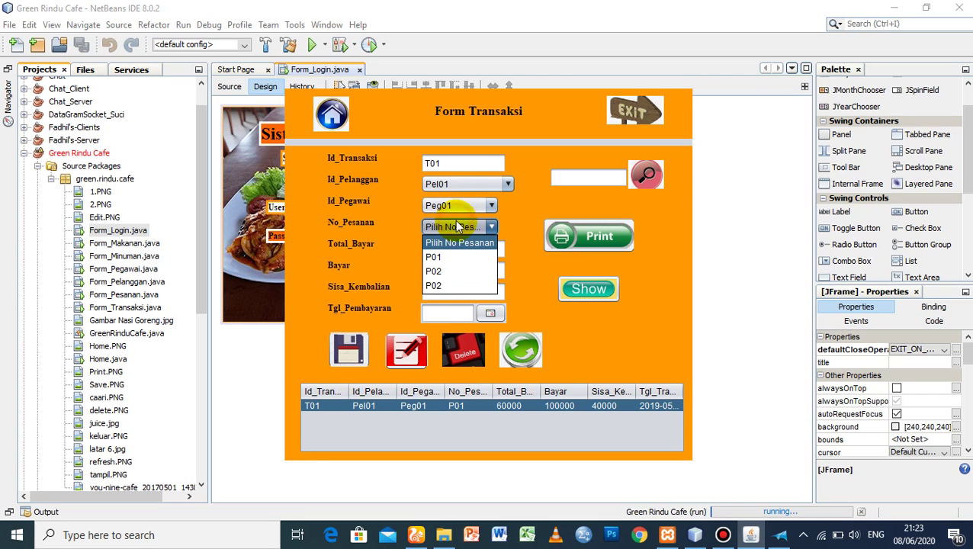
{"action": "left_click", "coordinate": [455, 258]}
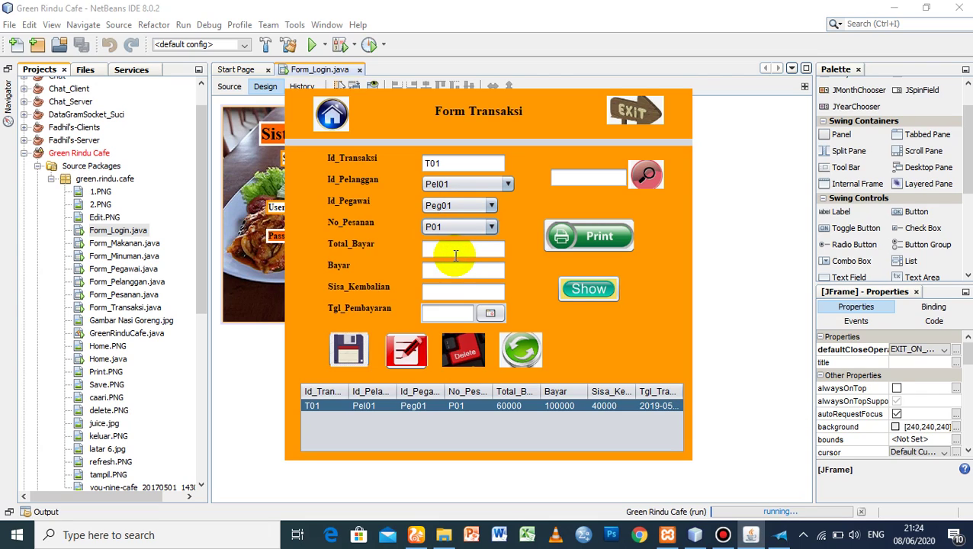
{"action": "left_click", "coordinate": [448, 257]}
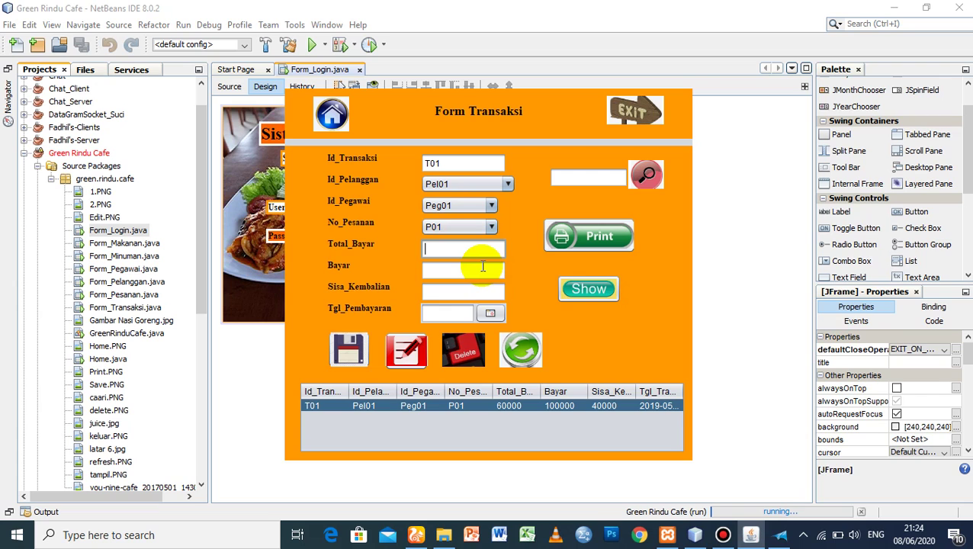
- Pause the Bandicam recording and minimize the recorder window
{"action": "left_click", "coordinate": [732, 540]}
{"action": "left_click", "coordinate": [623, 100]}
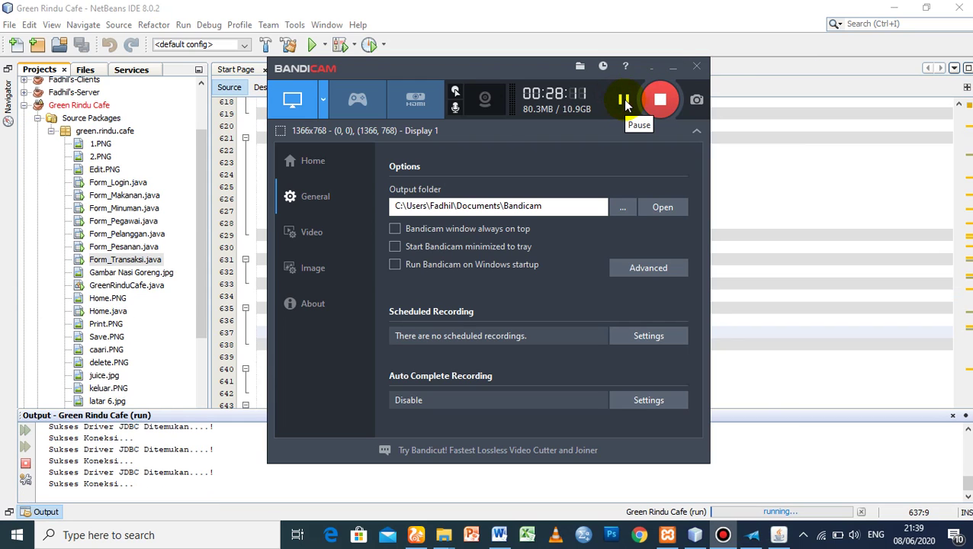
{"action": "left_click", "coordinate": [673, 68]}
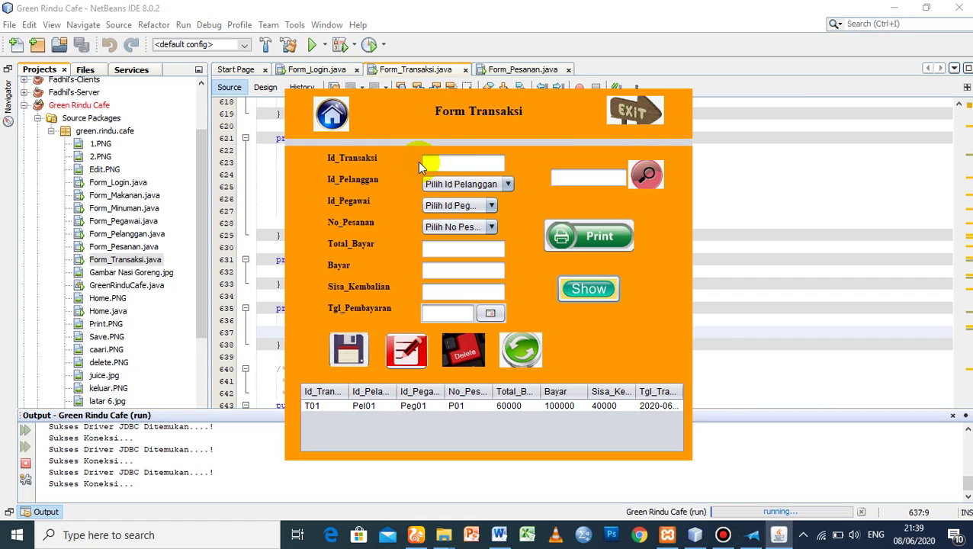
- Enter transaction T02 with customer Pel02, employee Peg01 and order P02
{"action": "left_click", "coordinate": [445, 155]}
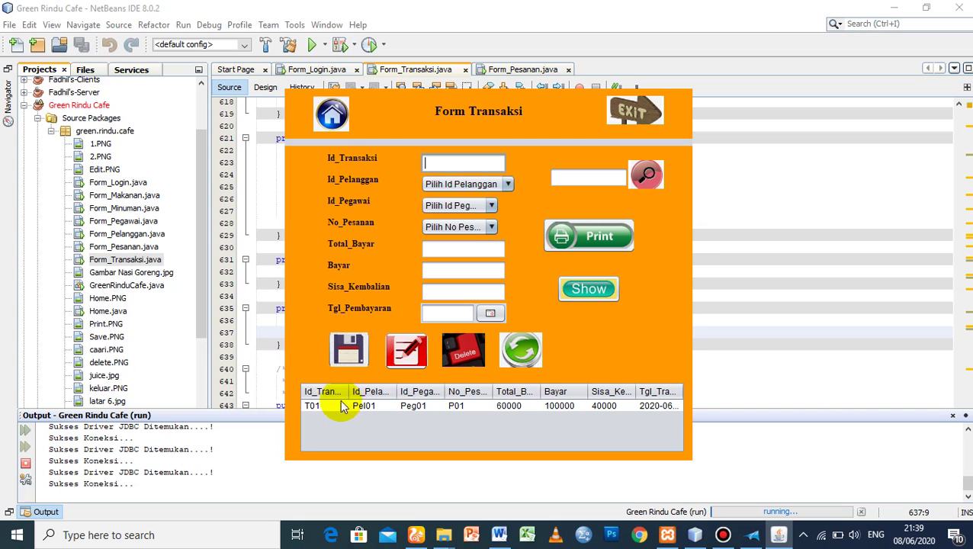
{"action": "left_click", "coordinate": [455, 159]}
{"action": "type", "text": "T02"}
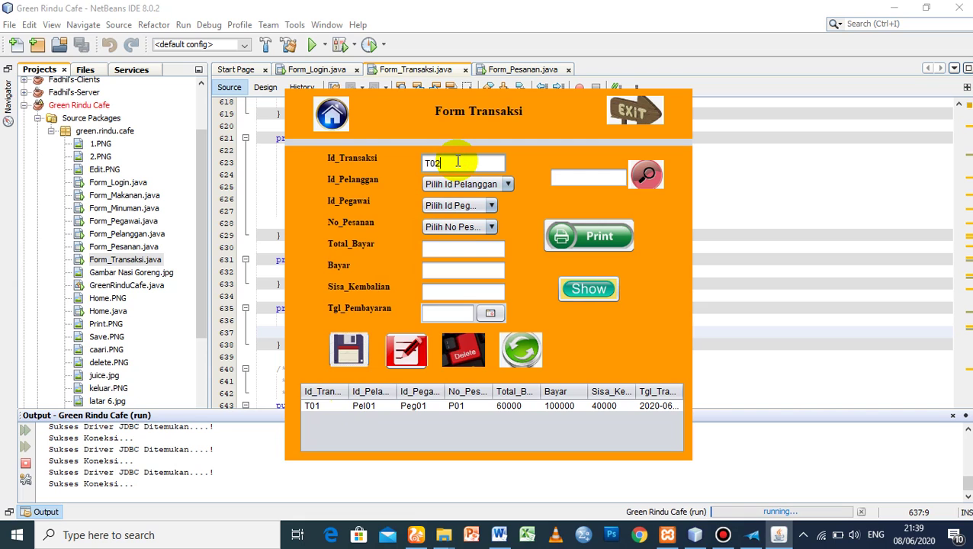
{"action": "left_click", "coordinate": [460, 187]}
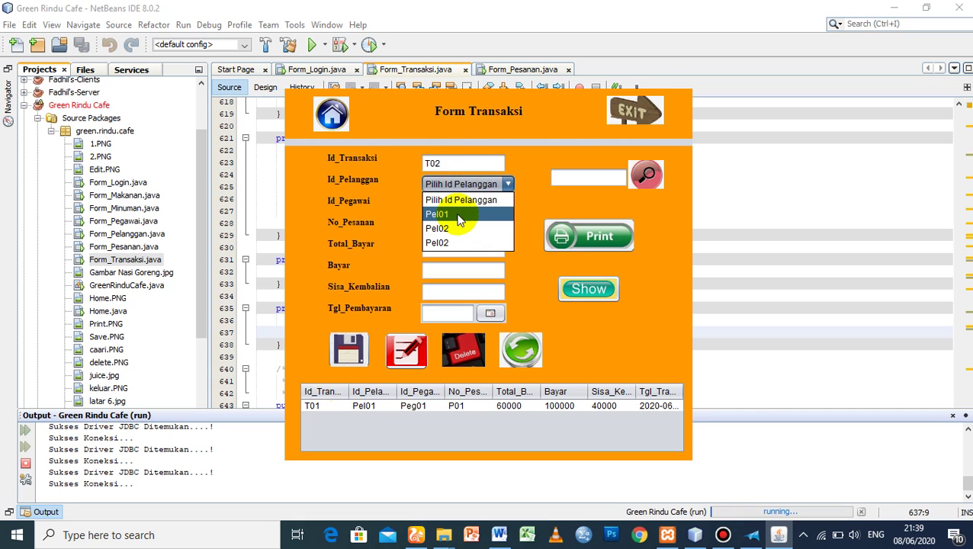
{"action": "left_click", "coordinate": [461, 228]}
{"action": "left_click", "coordinate": [461, 206]}
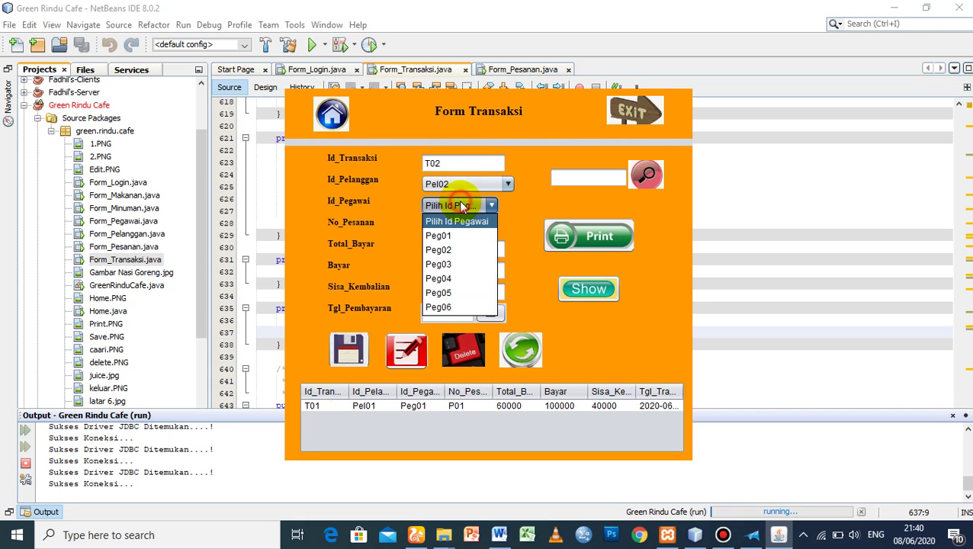
{"action": "left_click", "coordinate": [460, 235]}
{"action": "left_click", "coordinate": [457, 227]}
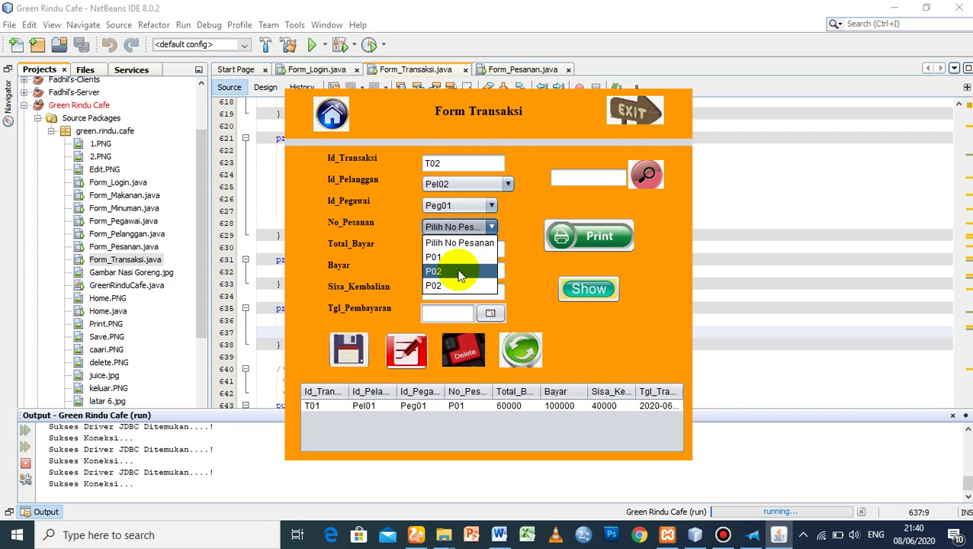
{"action": "left_click", "coordinate": [459, 274]}
- Enter total 90000 and payment 100000, giving 10000 change
{"action": "left_click", "coordinate": [458, 250]}
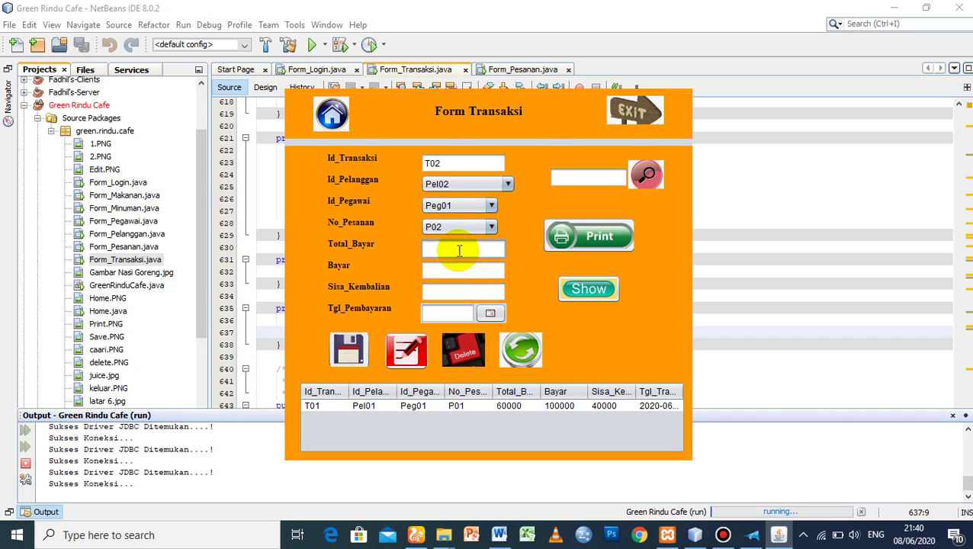
{"action": "type", "text": "10000"}
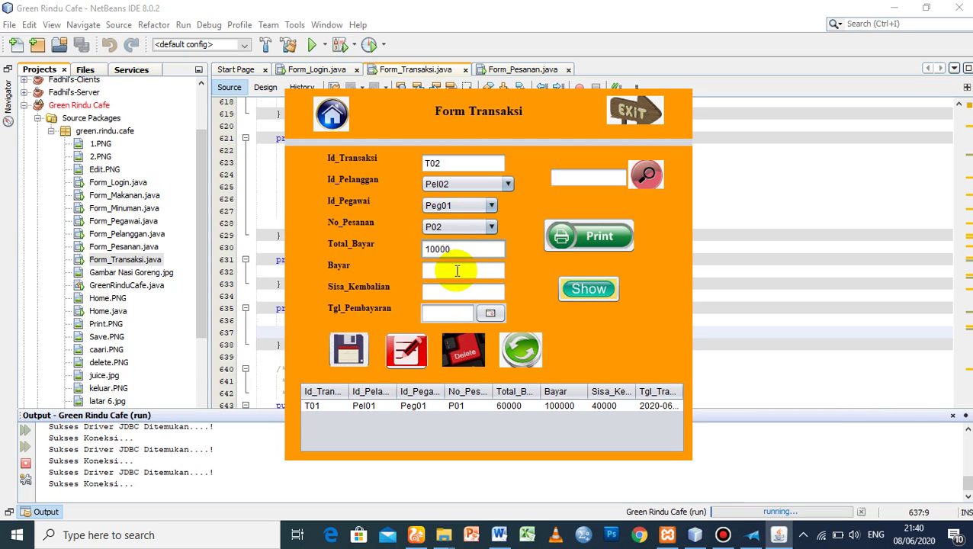
{"action": "left_click", "coordinate": [451, 272]}
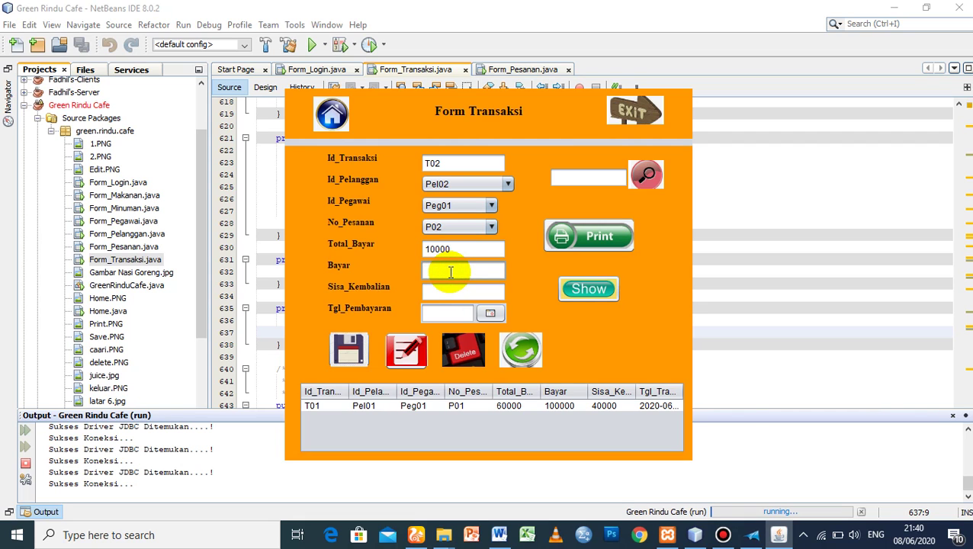
{"action": "double_click", "coordinate": [455, 248]}
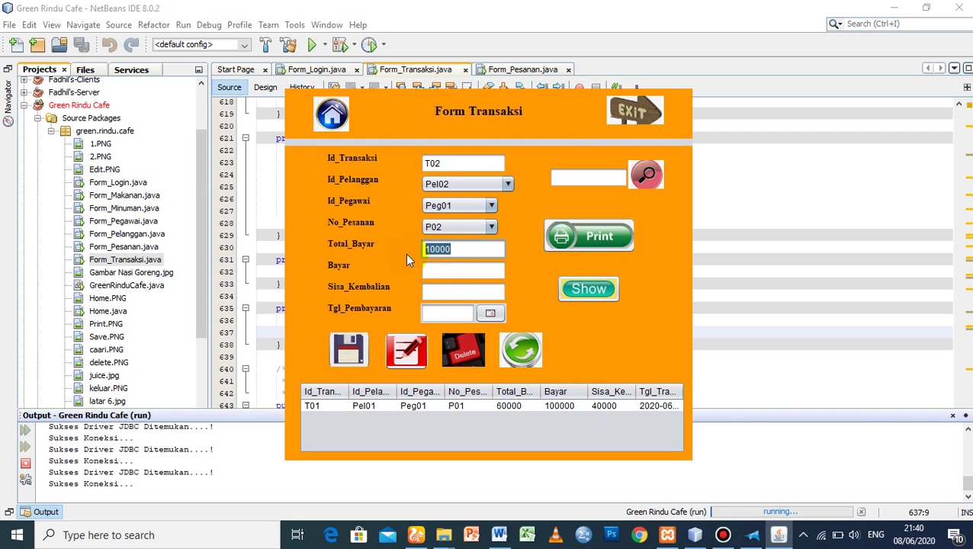
{"action": "type", "text": "90000"}
{"action": "left_click", "coordinate": [457, 272]}
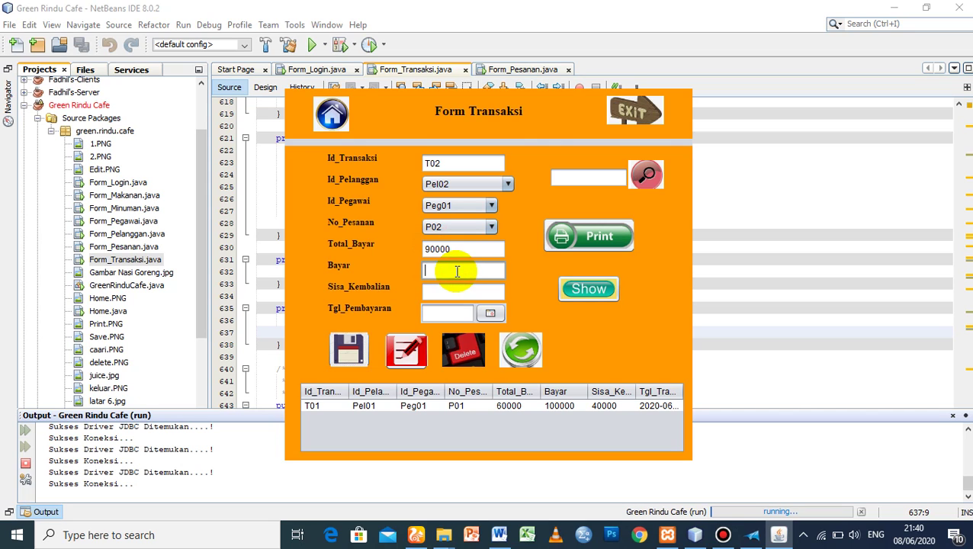
{"action": "type", "text": "100000"}
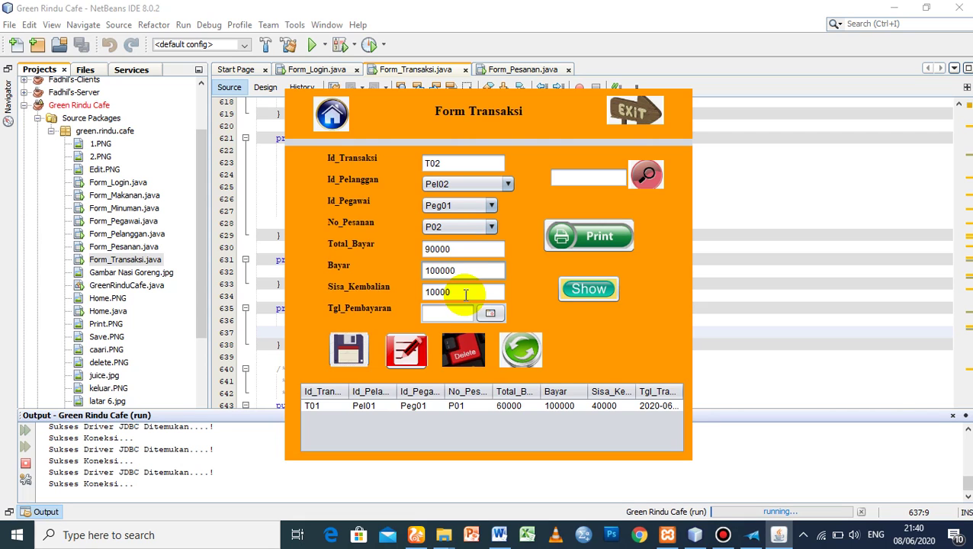
{"action": "left_click", "coordinate": [460, 250]}
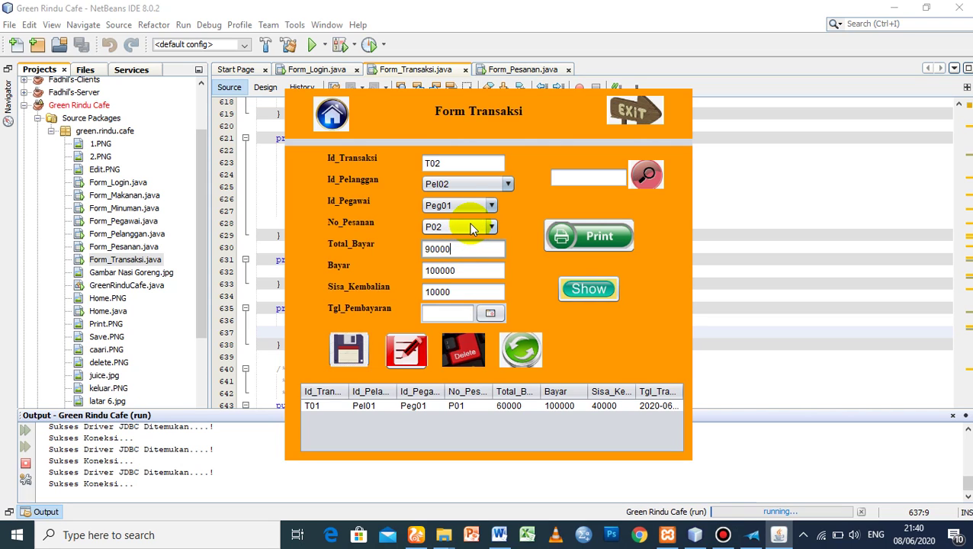
{"action": "left_click", "coordinate": [470, 229]}
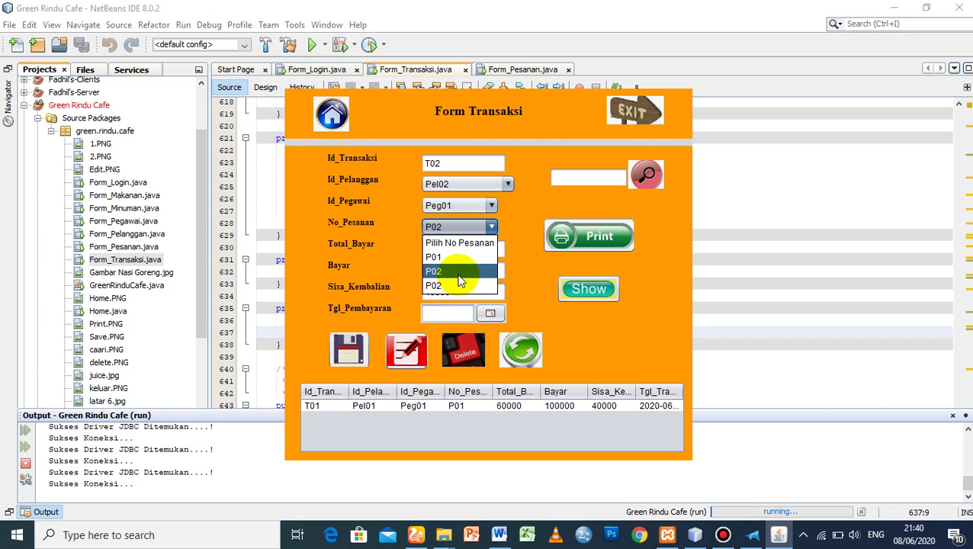
{"action": "left_click", "coordinate": [459, 273]}
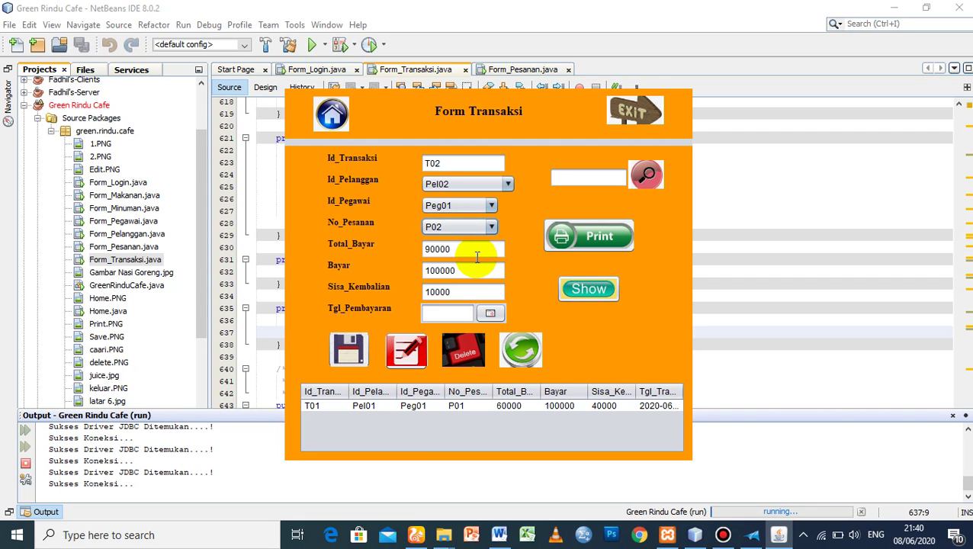
{"action": "left_click", "coordinate": [464, 250]}
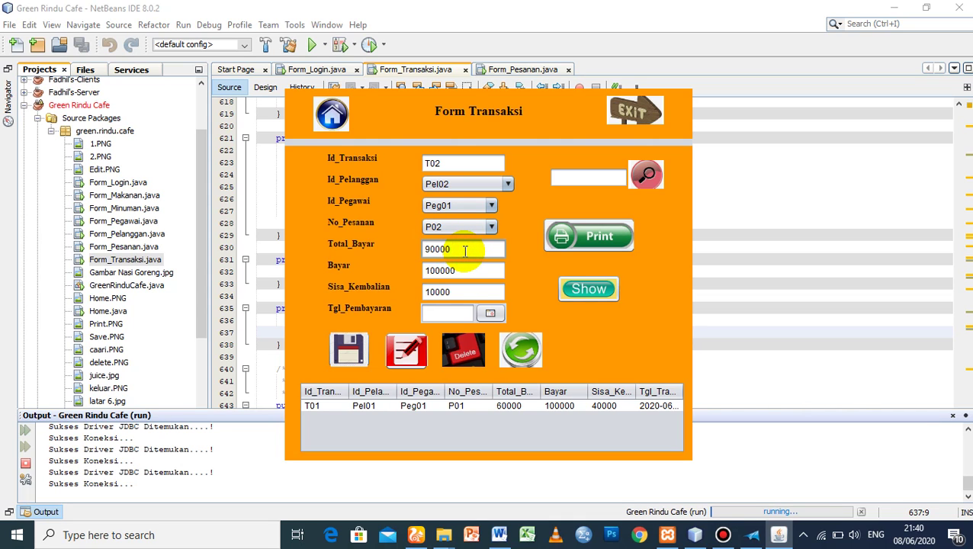
{"action": "double_click", "coordinate": [458, 250]}
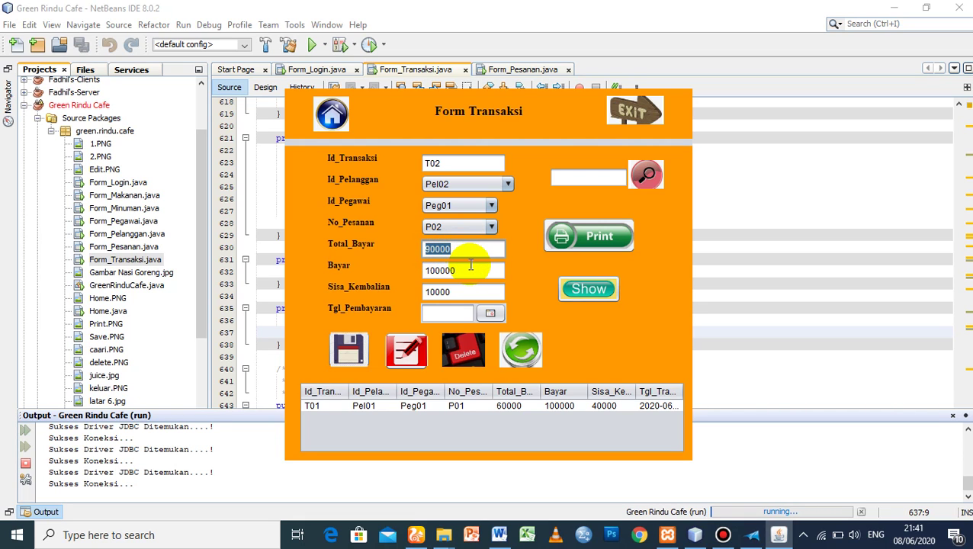
{"action": "left_click", "coordinate": [463, 270]}
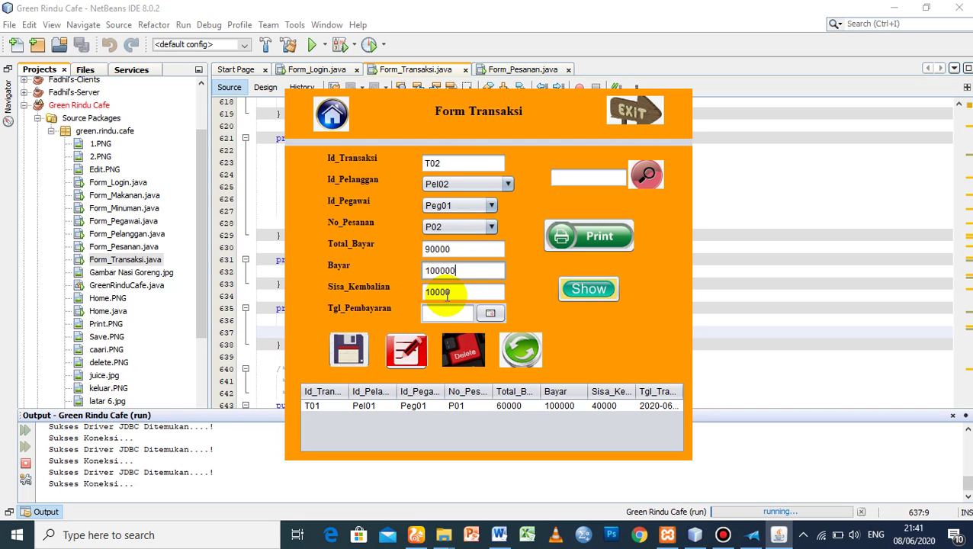
{"action": "left_click", "coordinate": [456, 292]}
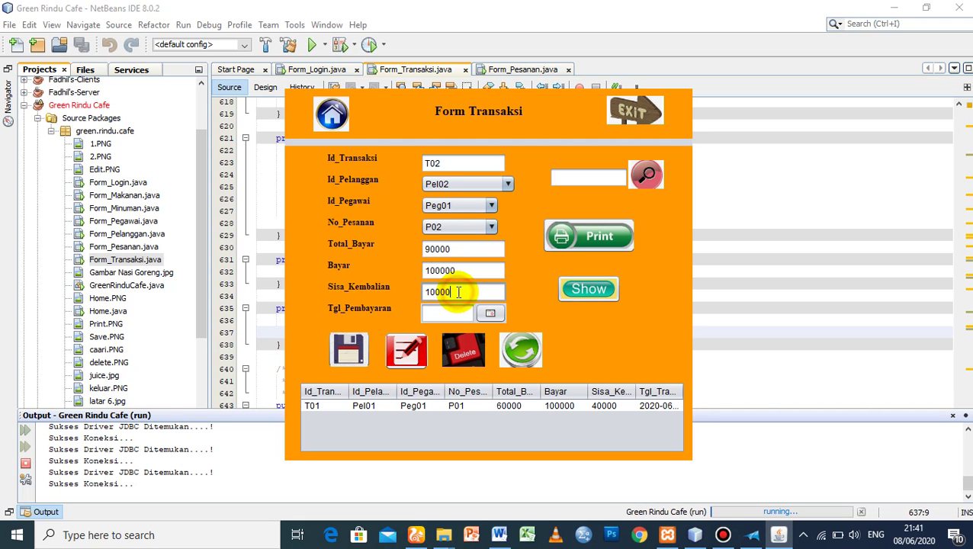
- Set the payment date to June 8, 2020 and save transaction T02
{"action": "left_click", "coordinate": [488, 313]}
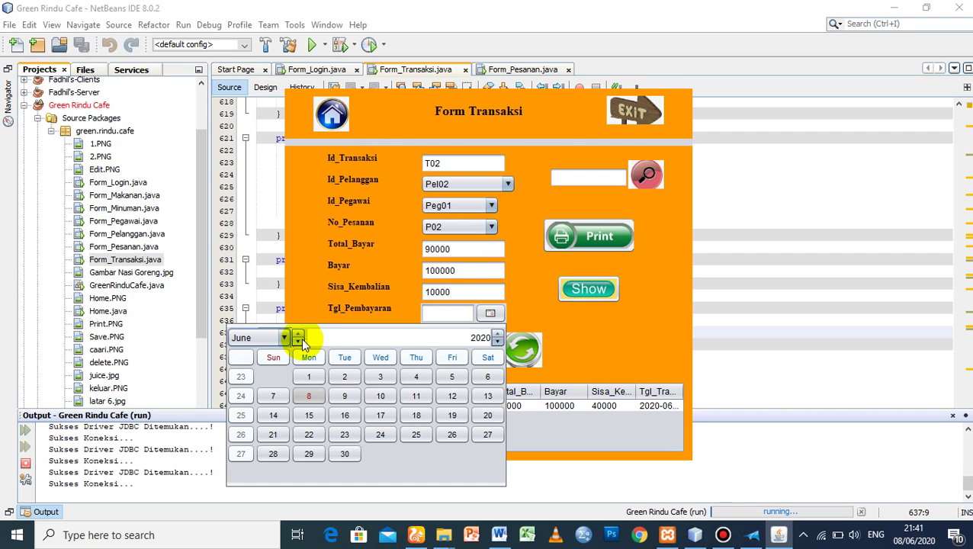
{"action": "left_click", "coordinate": [311, 397]}
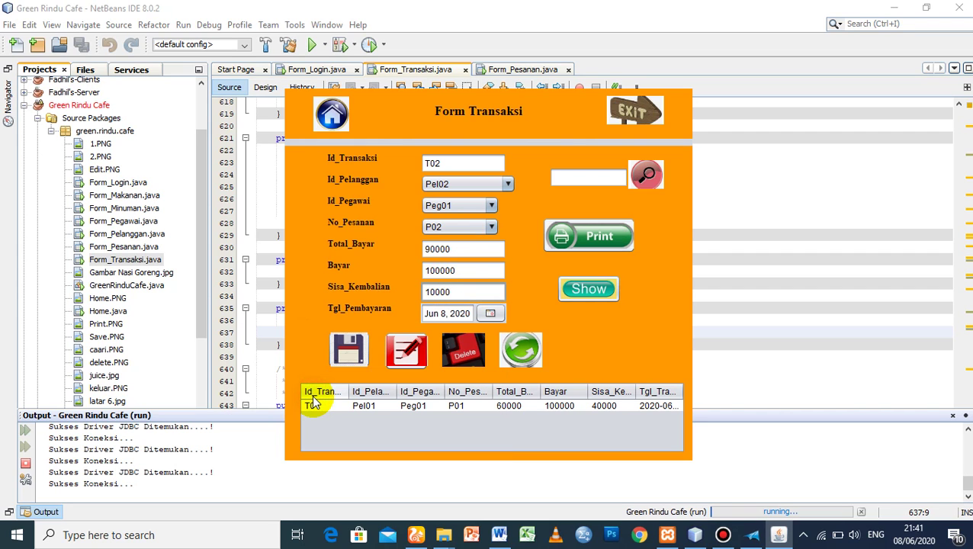
{"action": "left_click", "coordinate": [348, 349]}
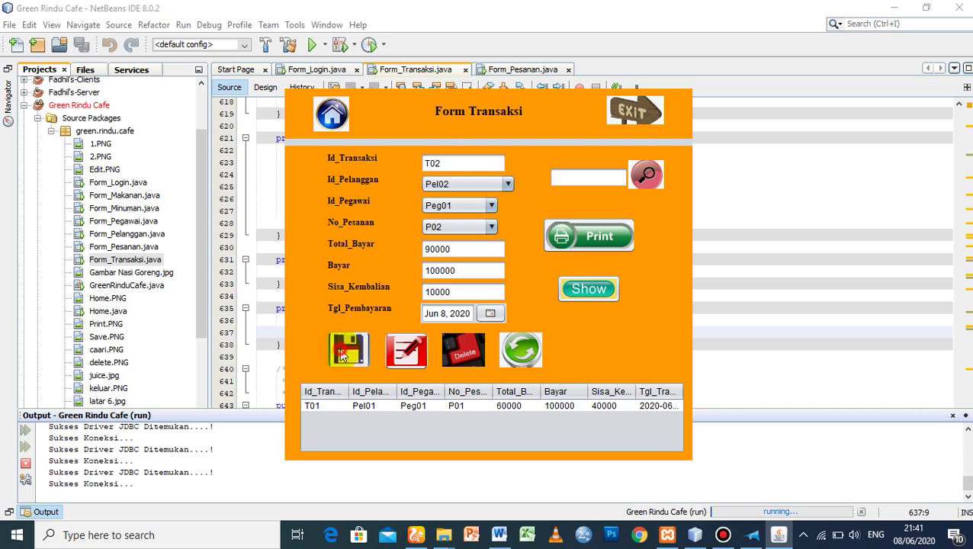
{"action": "left_click", "coordinate": [542, 293]}
- Refresh the table and load transaction T02 into the form
{"action": "left_click", "coordinate": [587, 289]}
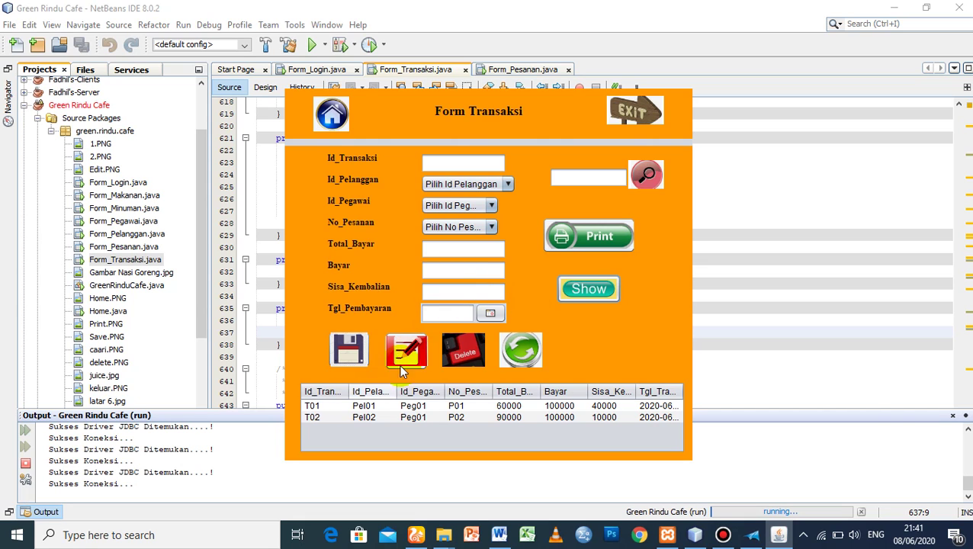
{"action": "left_click", "coordinate": [311, 418]}
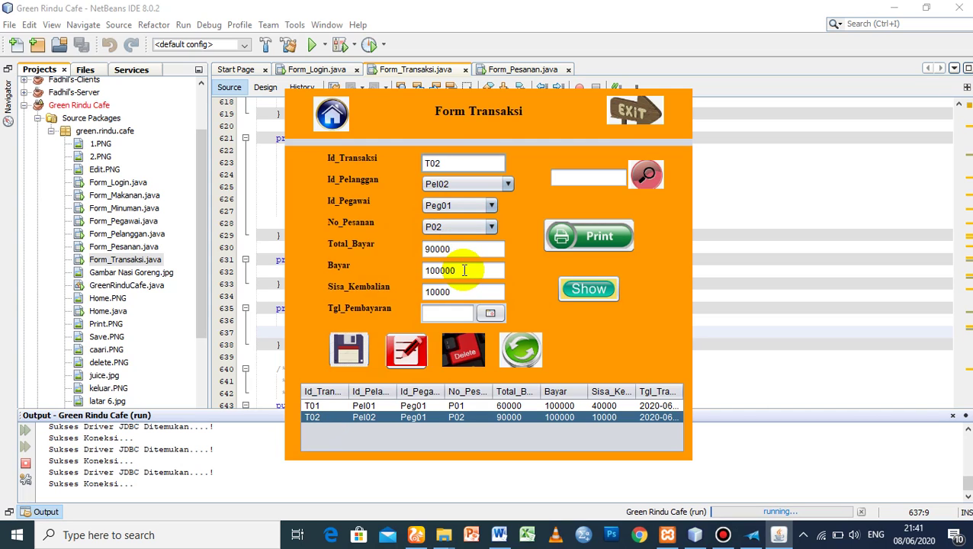
{"action": "left_click", "coordinate": [463, 270]}
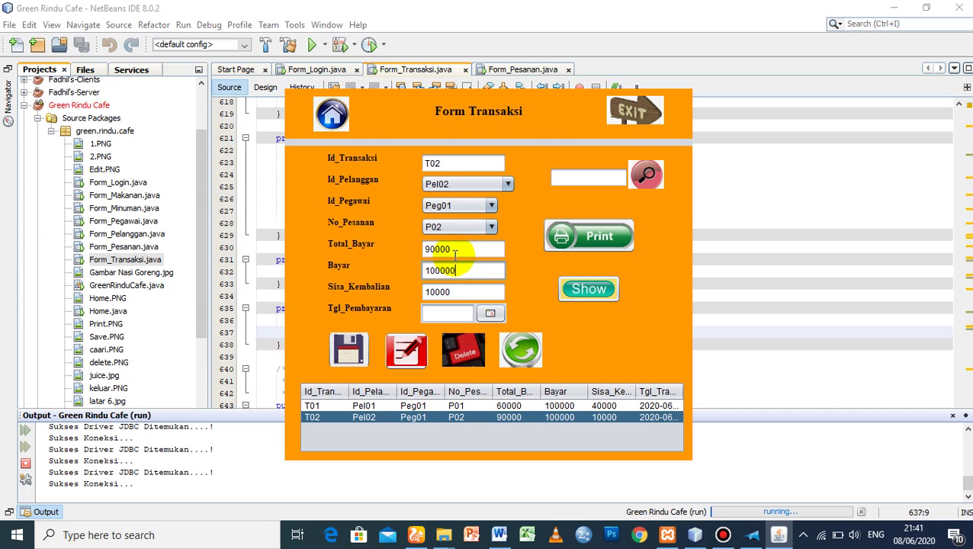
{"action": "left_click", "coordinate": [435, 250]}
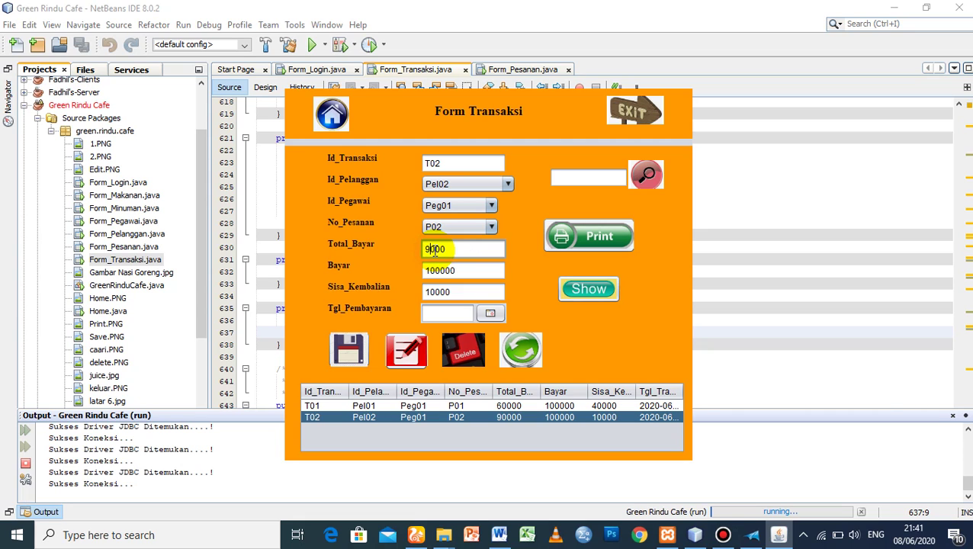
{"action": "type", "text": "1"}
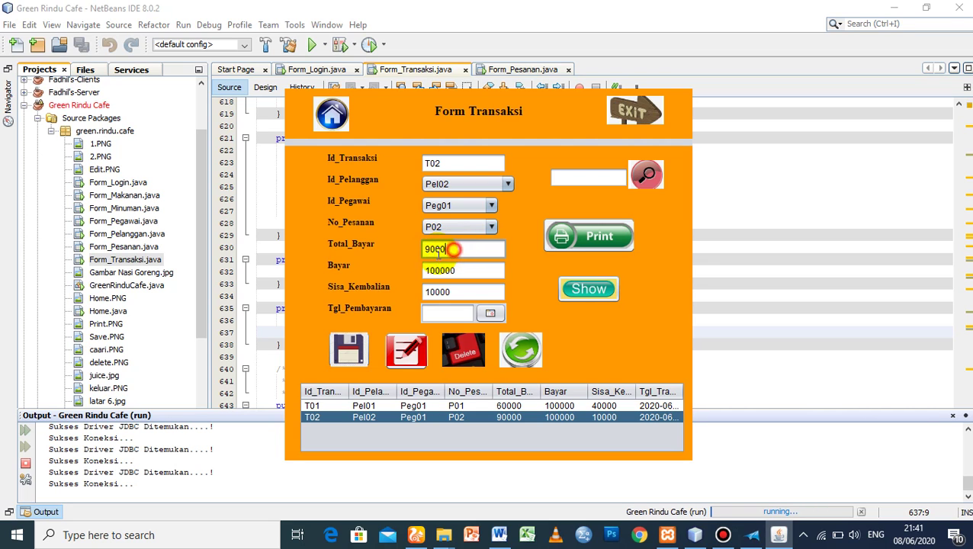
{"action": "left_click", "coordinate": [438, 254]}
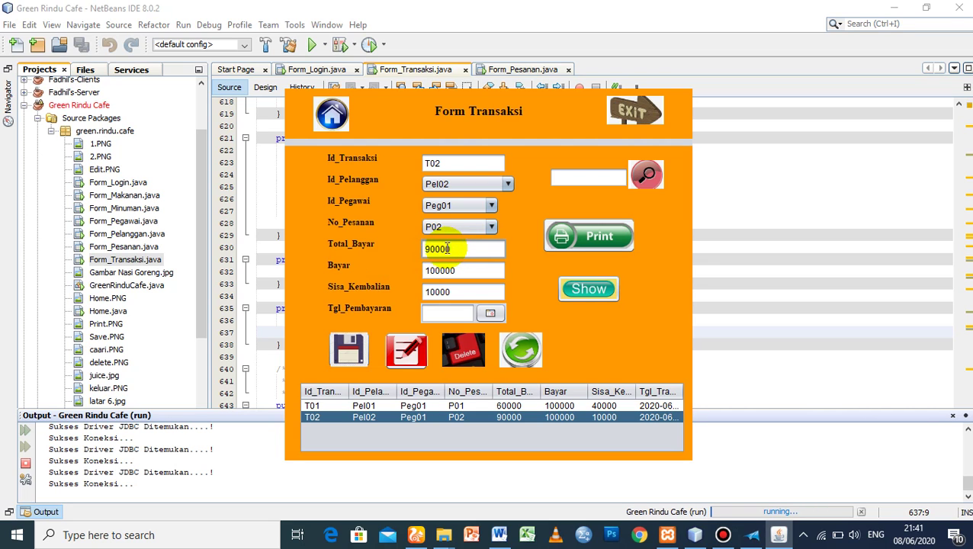
- Change the employee to Peg02, reset the date to June 8, 2020, and save the edit
{"action": "left_click", "coordinate": [462, 204]}
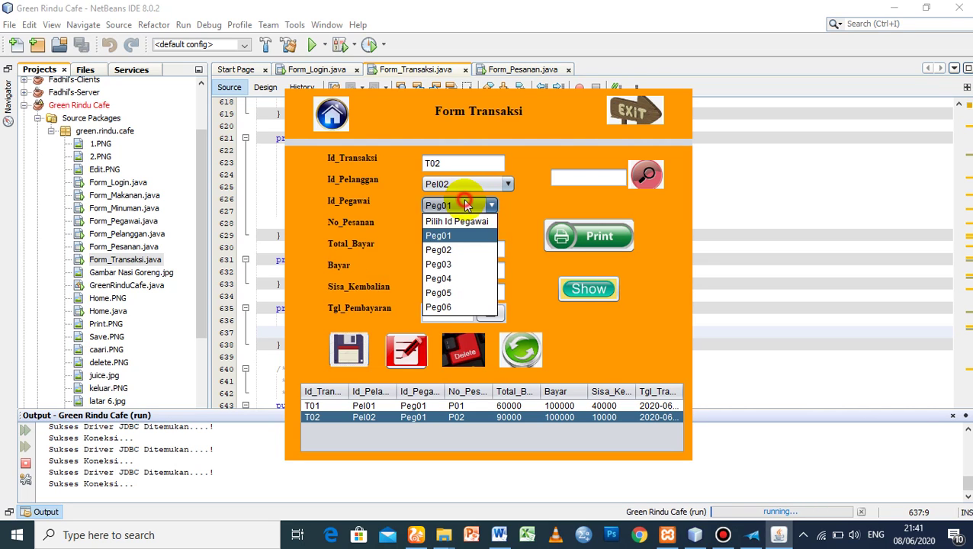
{"action": "left_click", "coordinate": [450, 250]}
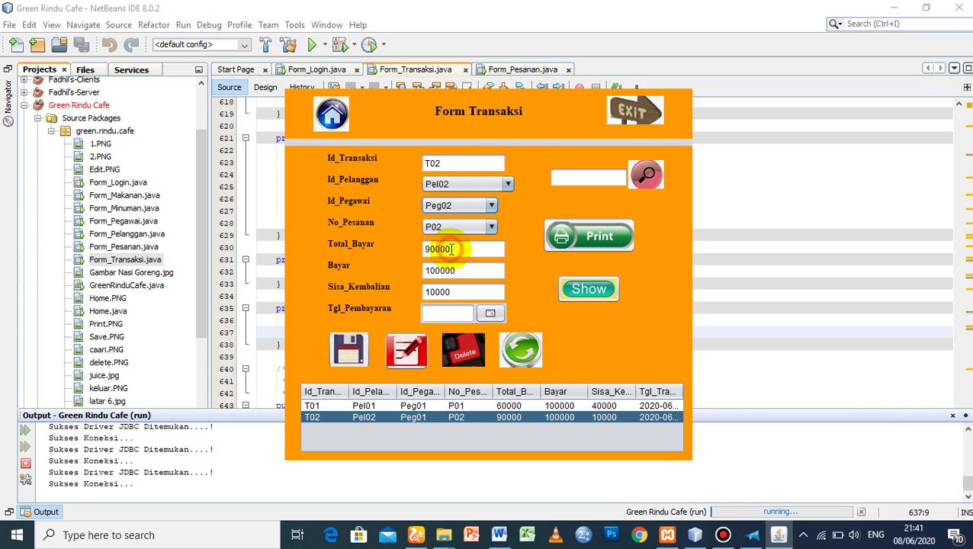
{"action": "left_click", "coordinate": [490, 313]}
{"action": "left_click", "coordinate": [306, 398]}
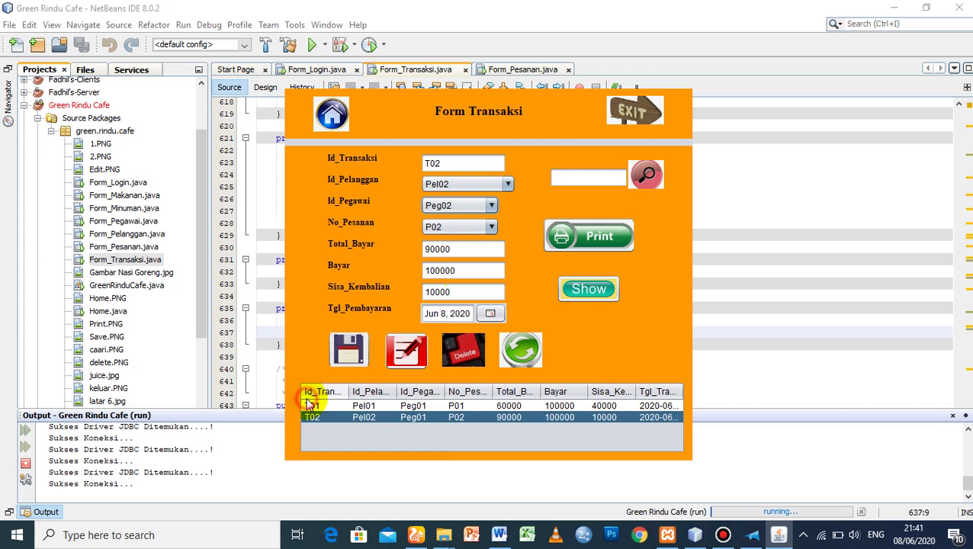
{"action": "left_click", "coordinate": [414, 360]}
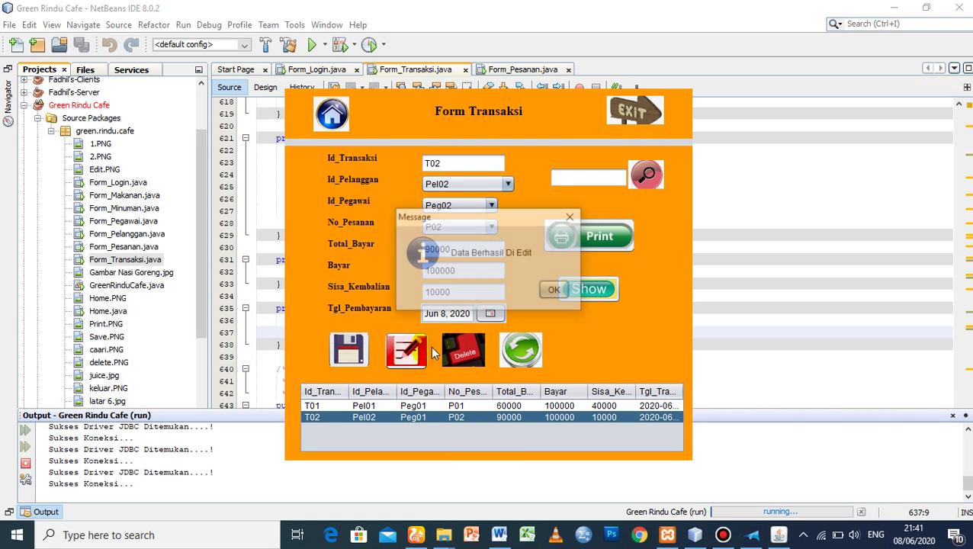
{"action": "left_click", "coordinate": [552, 294]}
{"action": "left_click", "coordinate": [572, 291]}
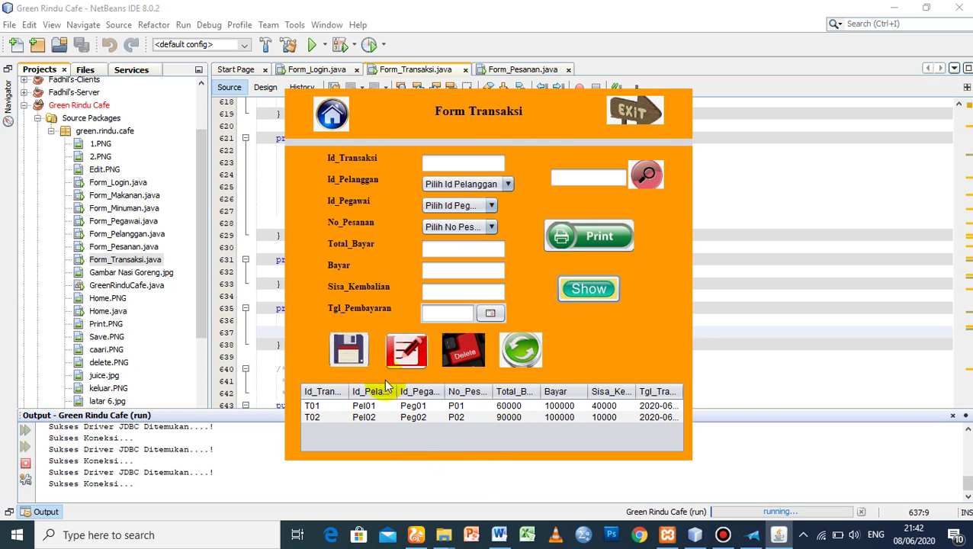
{"action": "left_click", "coordinate": [317, 418]}
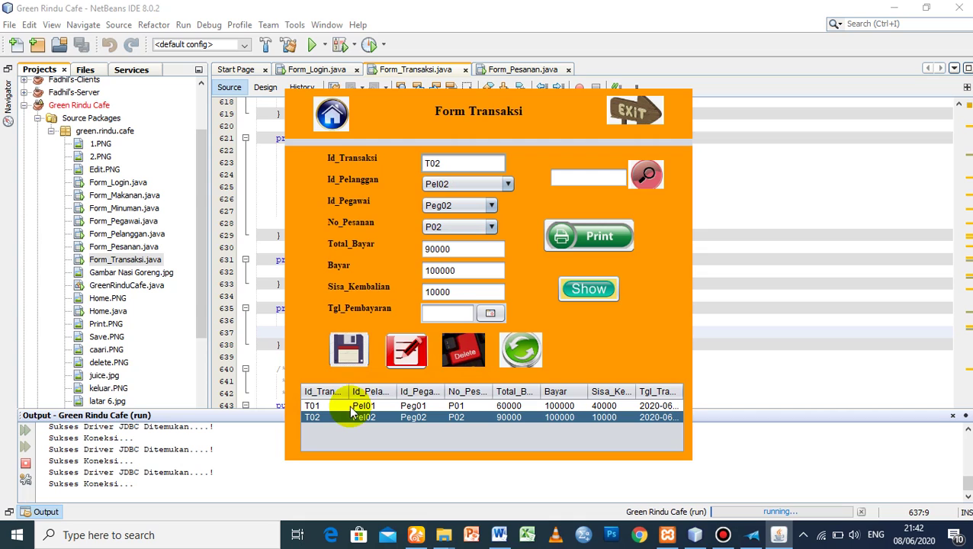
- Delete transaction T02 from the table
{"action": "left_click", "coordinate": [312, 417]}
{"action": "left_click", "coordinate": [464, 349]}
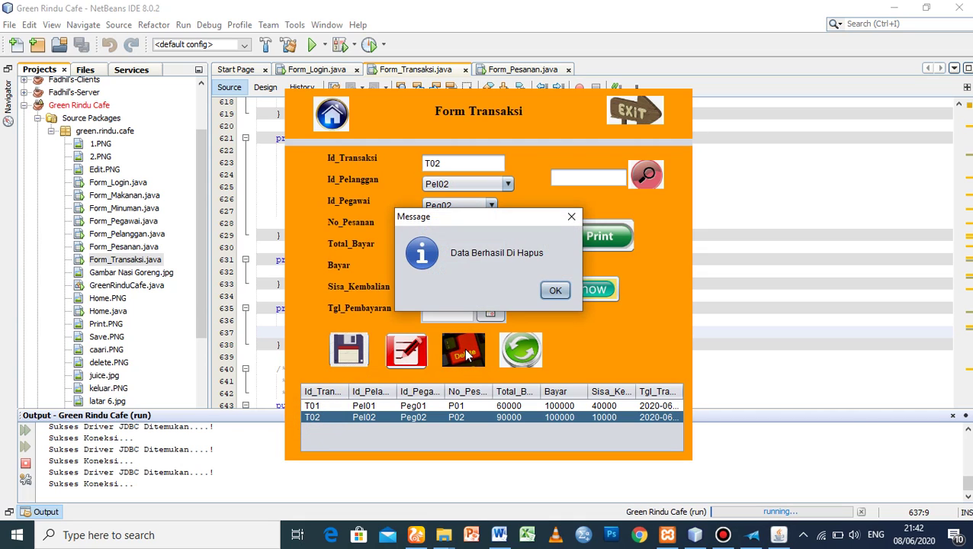
{"action": "left_click", "coordinate": [550, 293]}
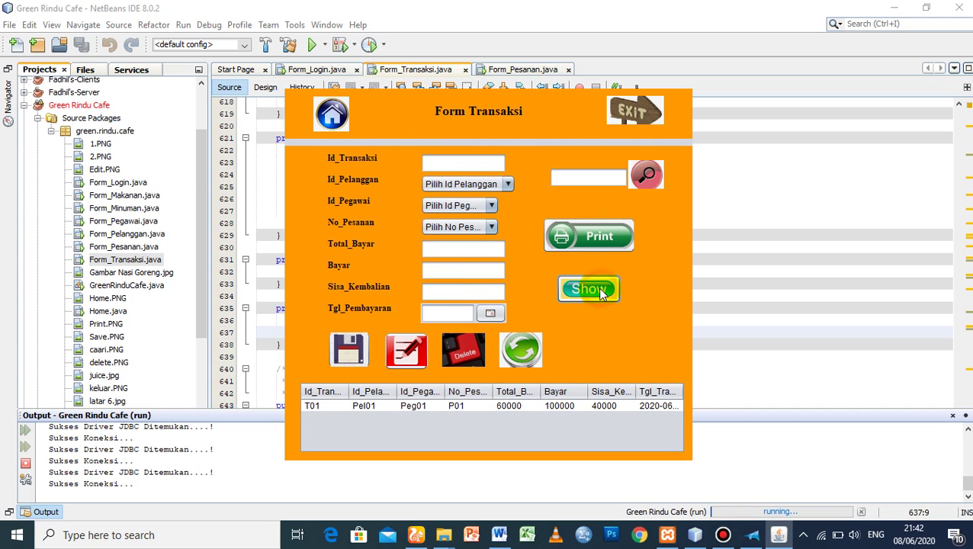
- Type test text into Total_Bayar, Id_Transaksi and Bayar, then clear all fields
{"action": "left_click", "coordinate": [440, 256]}
{"action": "type", "text": "sdas"}
{"action": "left_click", "coordinate": [459, 161]}
{"action": "type", "text": "sadas"}
{"action": "left_click", "coordinate": [458, 268]}
{"action": "type", "text": "sd"}
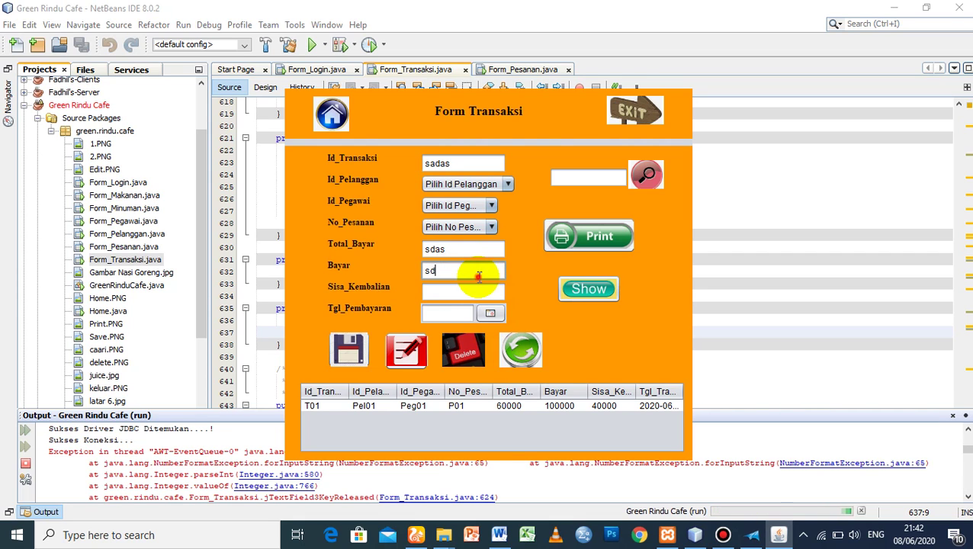
{"action": "key", "text": "BackSpace"}
{"action": "key", "text": "BackSpace"}
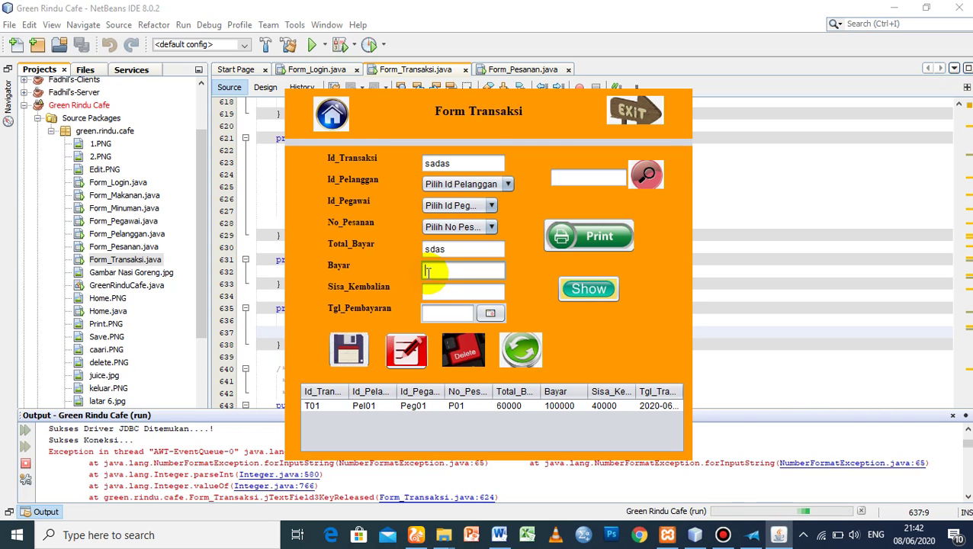
{"action": "type", "text": "909"}
{"action": "left_click", "coordinate": [532, 353]}
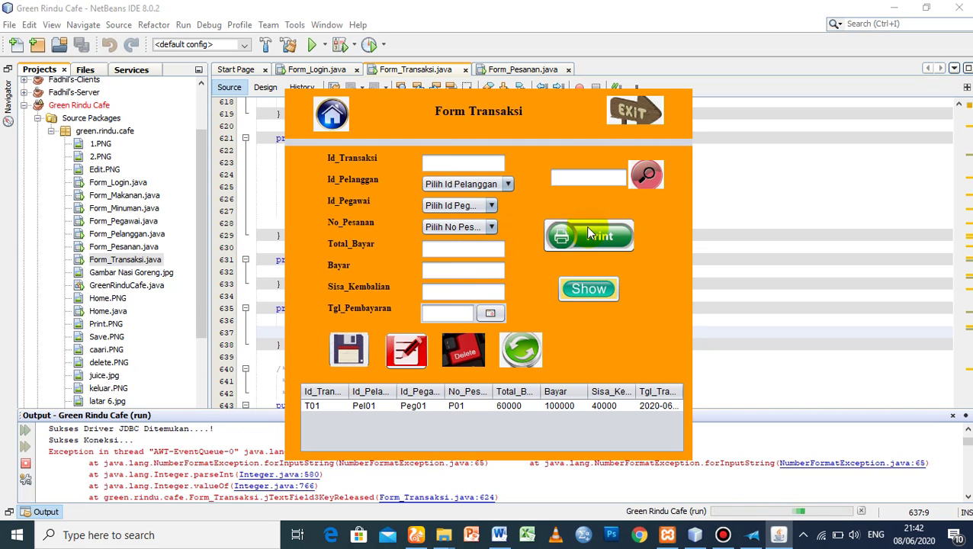
- Search the transaction table for transaction T01
{"action": "left_click", "coordinate": [587, 177]}
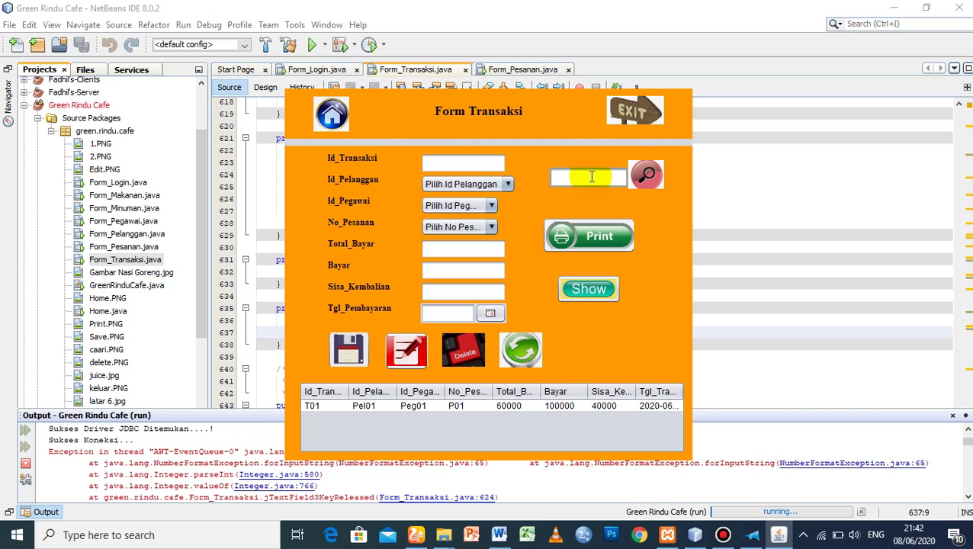
{"action": "left_click", "coordinate": [361, 406]}
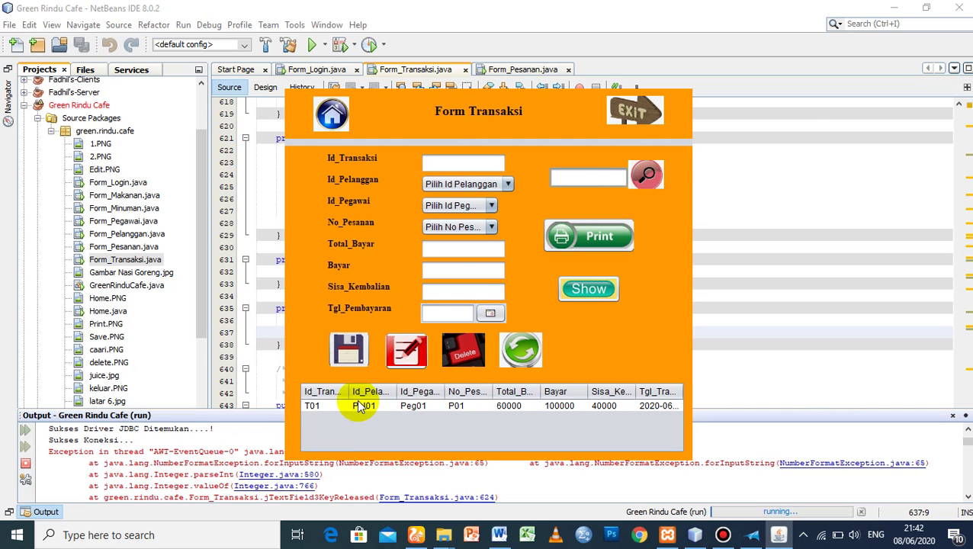
{"action": "left_click", "coordinate": [574, 178]}
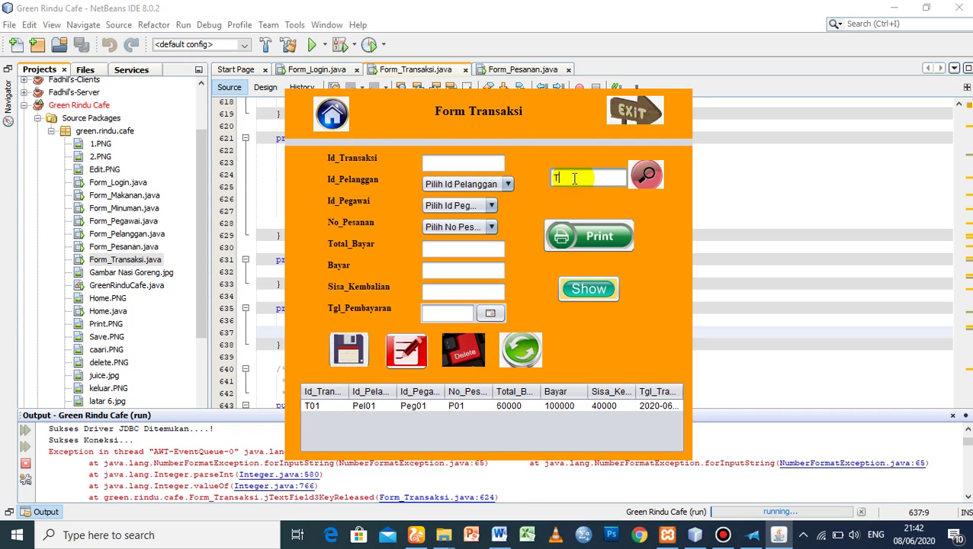
{"action": "left_click", "coordinate": [645, 175]}
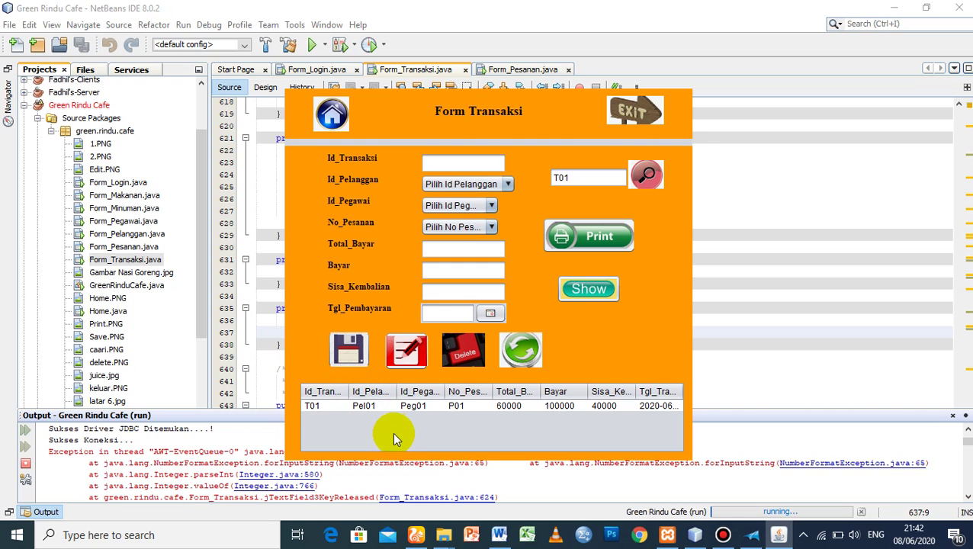
- Print the T01 table to the XPS writer as 'Data Transaksi' in Contoh and dismiss the success message
{"action": "left_click", "coordinate": [582, 231]}
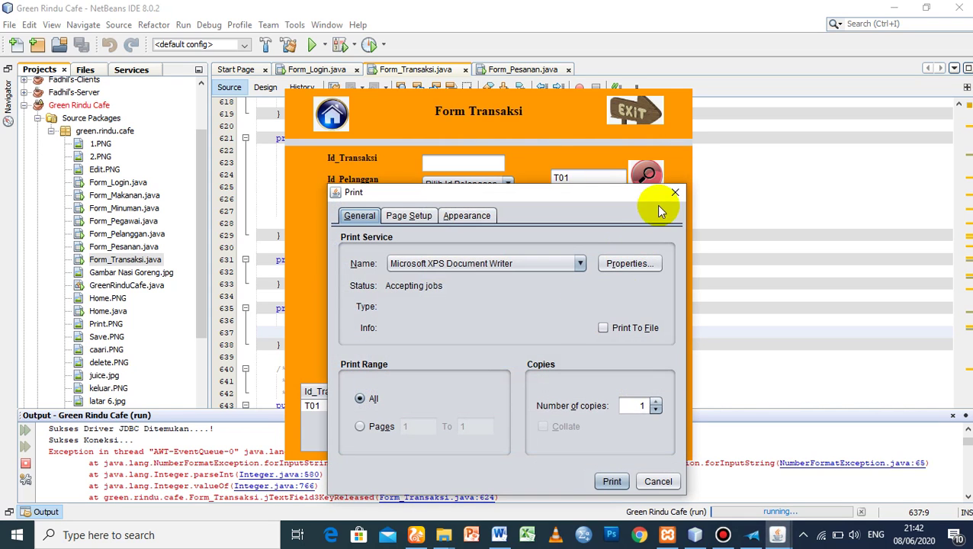
{"action": "left_click", "coordinate": [610, 480]}
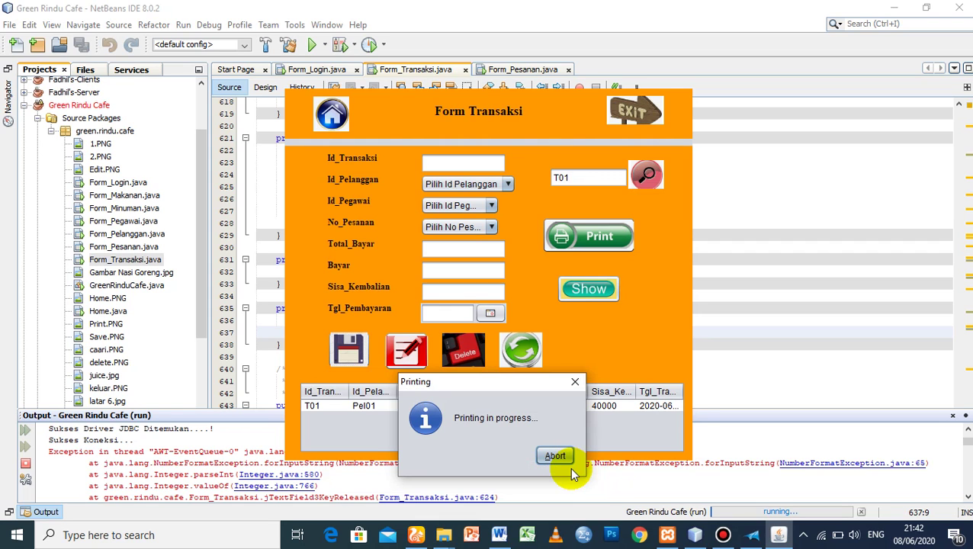
{"action": "left_click", "coordinate": [532, 383]}
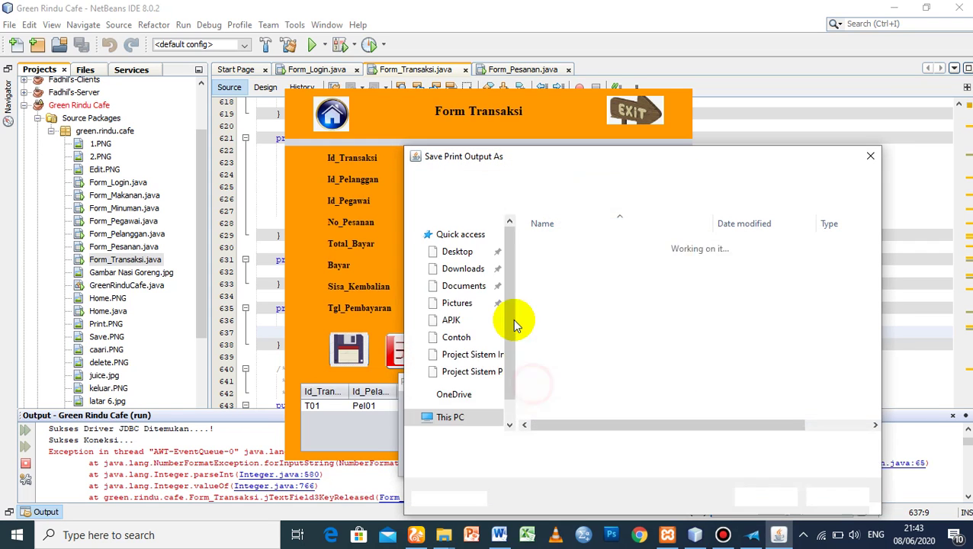
{"action": "left_click", "coordinate": [604, 444]}
{"action": "type", "text": "Data "}
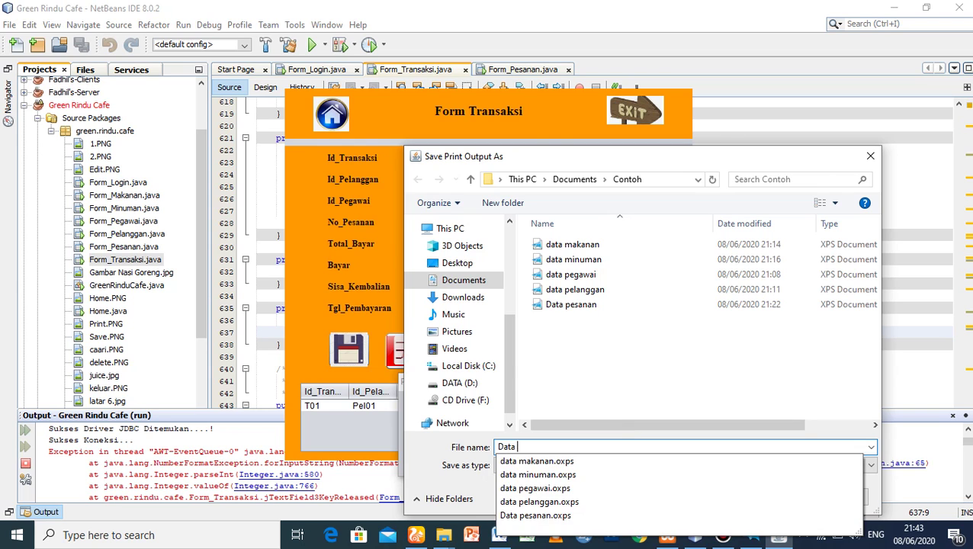
{"action": "type", "text": "Transaksi"}
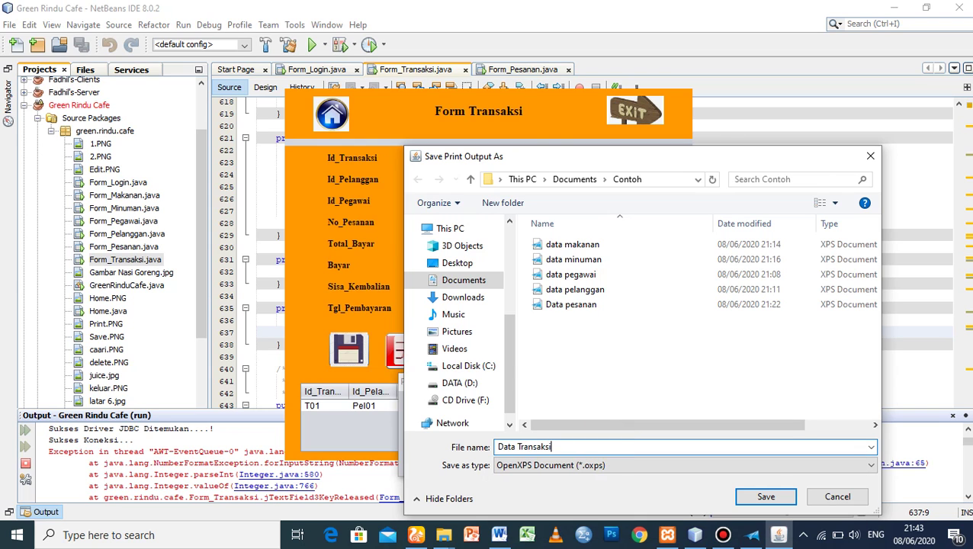
{"action": "left_click", "coordinate": [769, 496]}
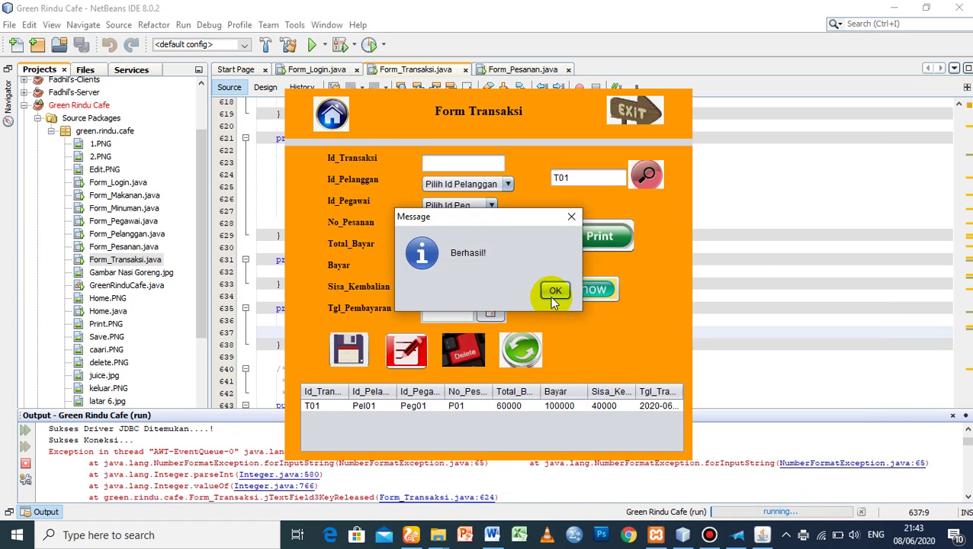
{"action": "left_click", "coordinate": [552, 296]}
- Open 'Data Transaksi' from the Contoh folder in XPS Viewer to verify the T01 row, then return to NetBeans
{"action": "mouse_move", "coordinate": [437, 534]}
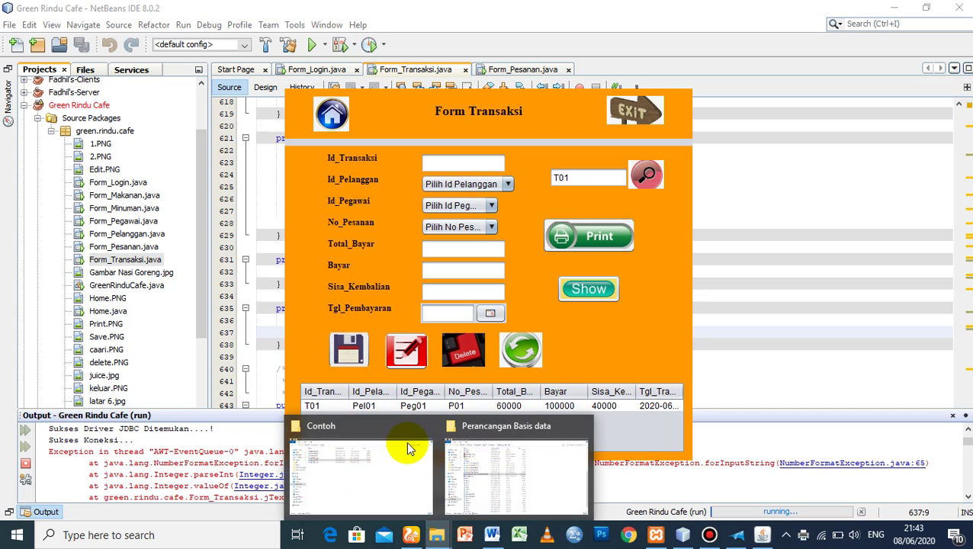
{"action": "left_click", "coordinate": [502, 455]}
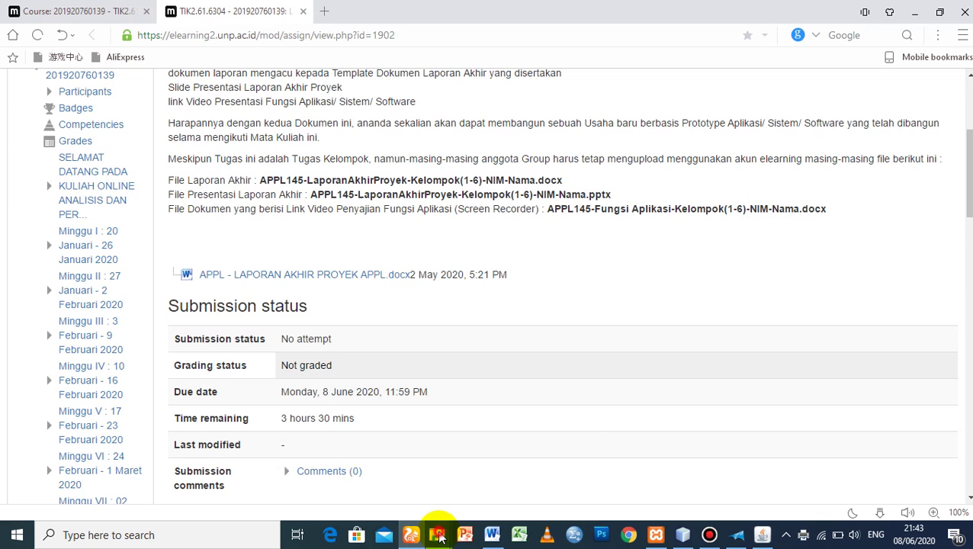
{"action": "mouse_move", "coordinate": [435, 532]}
{"action": "left_click", "coordinate": [408, 494]}
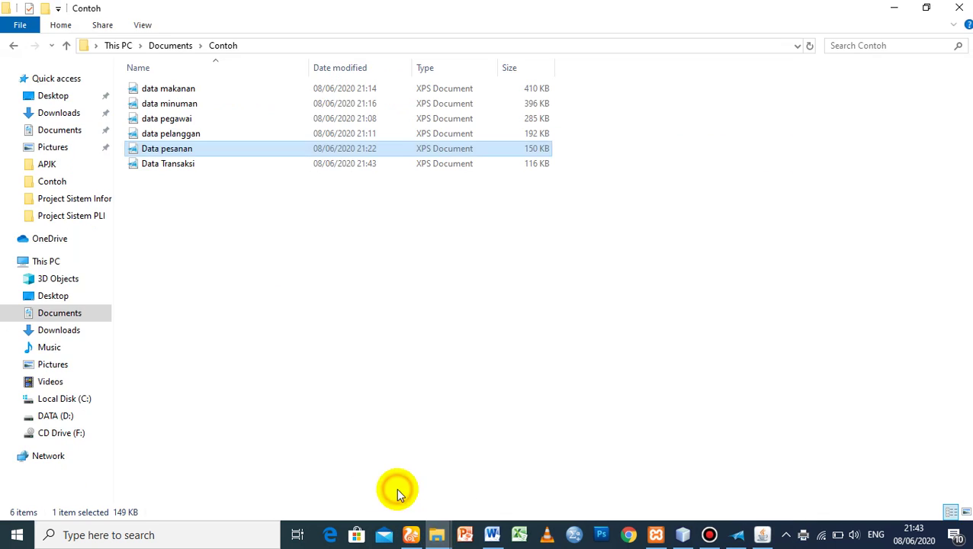
{"action": "double_click", "coordinate": [191, 168]}
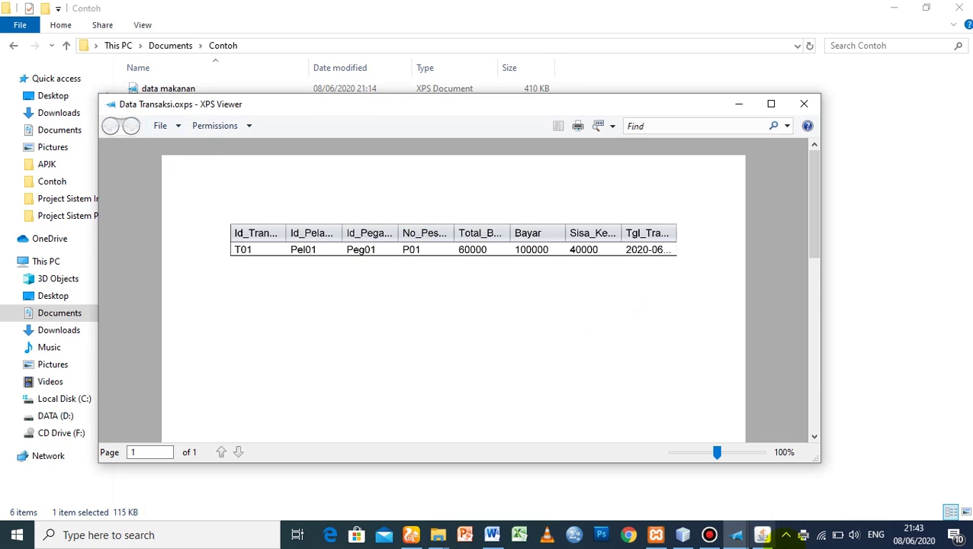
{"action": "left_click", "coordinate": [684, 532]}
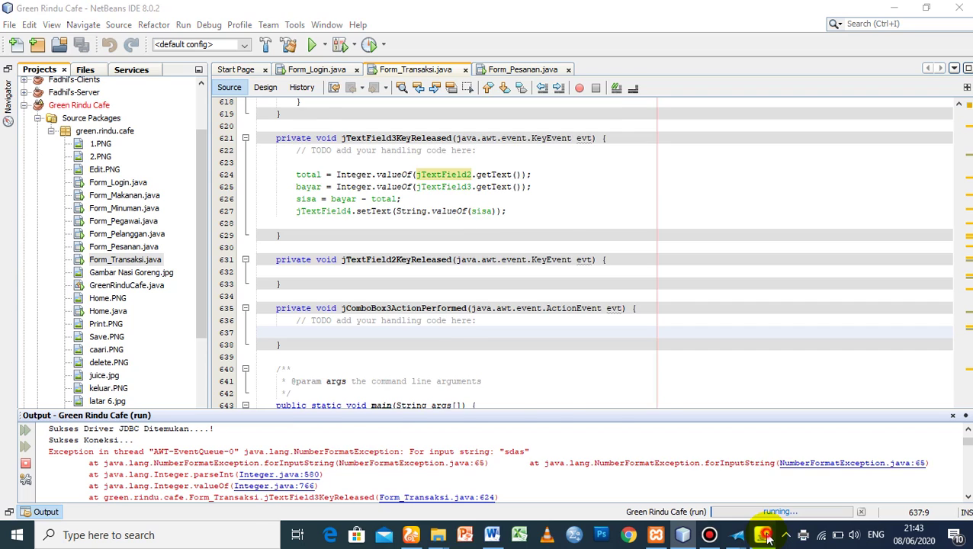
- Bring Form Transaksi back and click through its Bayar, Total_Bayar and No_Pesanan inputs, leaving them unchanged
{"action": "left_click", "coordinate": [762, 534]}
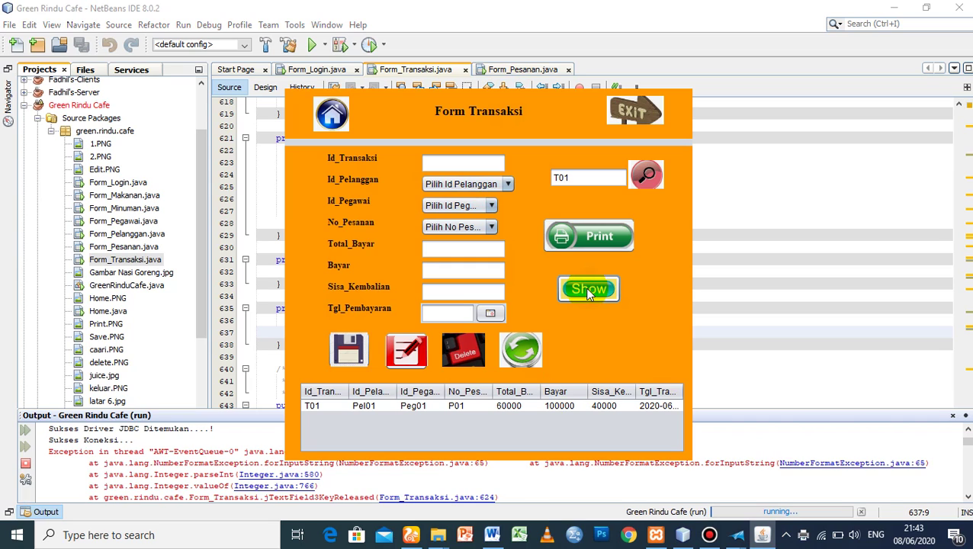
{"action": "left_click", "coordinate": [489, 268]}
{"action": "left_click", "coordinate": [465, 249]}
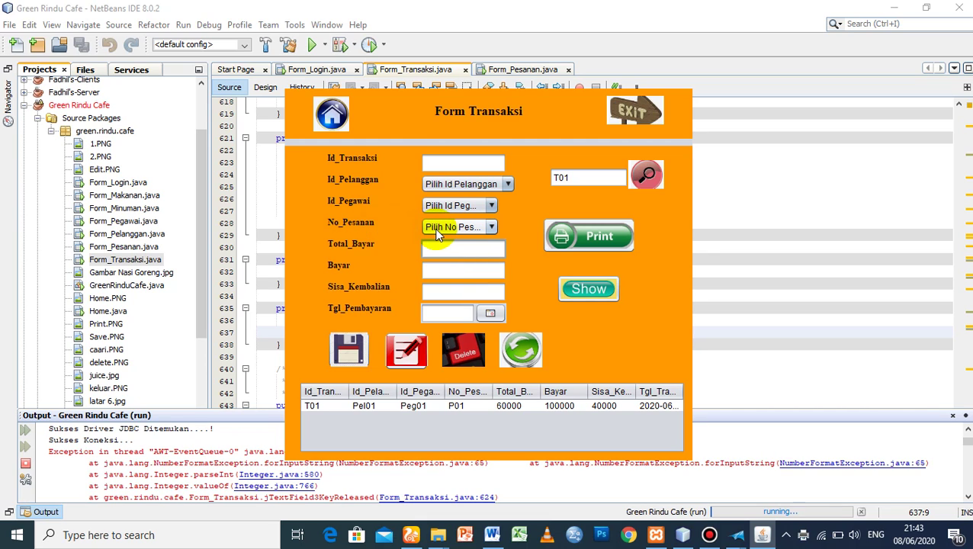
{"action": "left_click", "coordinate": [436, 228]}
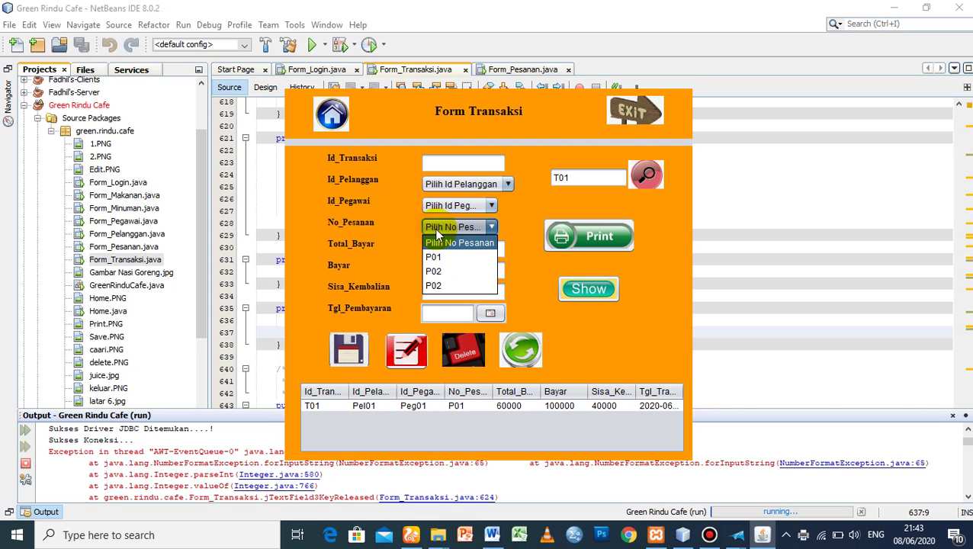
{"action": "left_click", "coordinate": [321, 122]}
{"action": "left_click", "coordinate": [321, 122]}
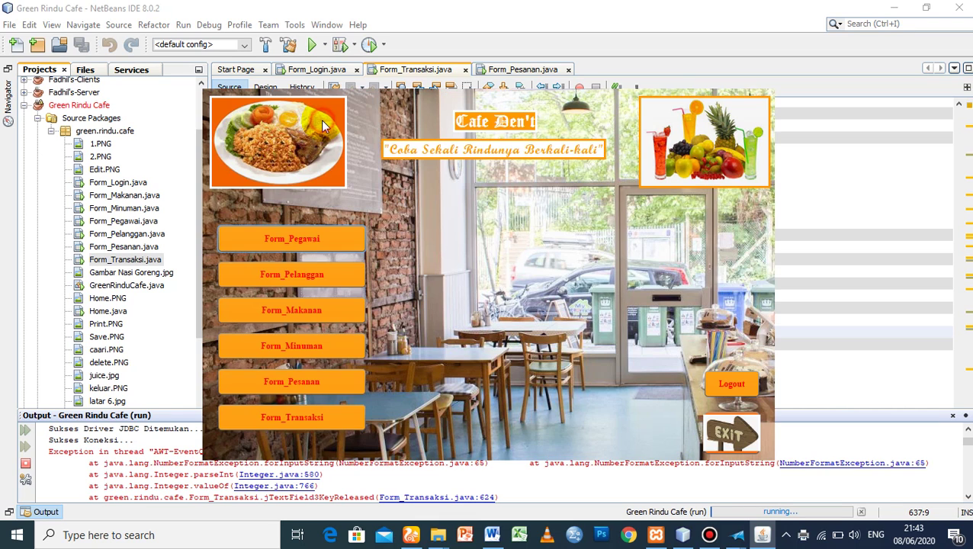
{"action": "left_click", "coordinate": [298, 386]}
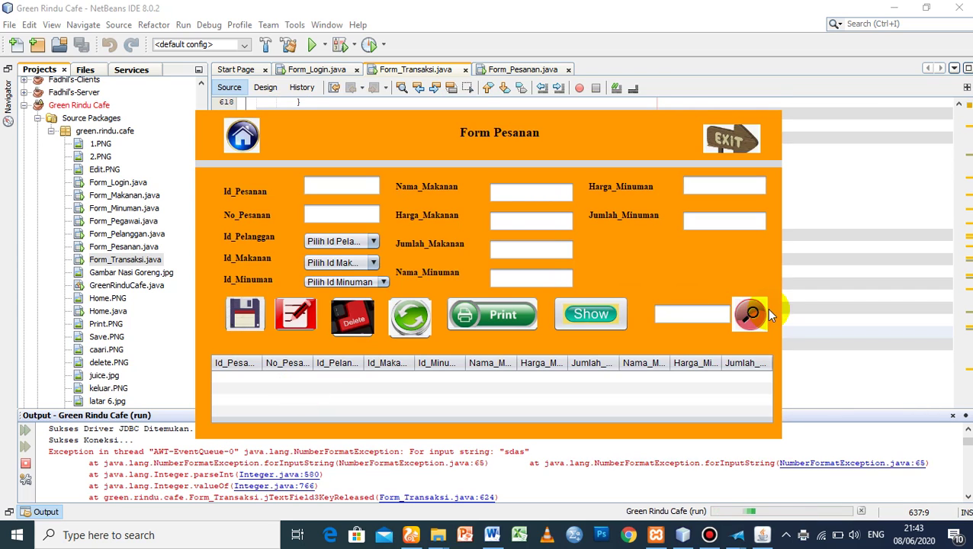
{"action": "left_click", "coordinate": [614, 326]}
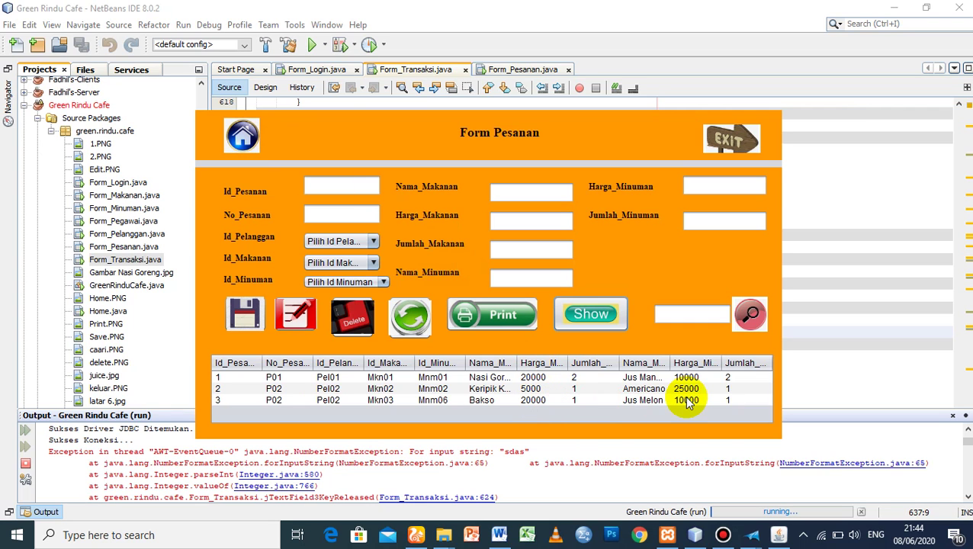
{"action": "left_click", "coordinate": [255, 133]}
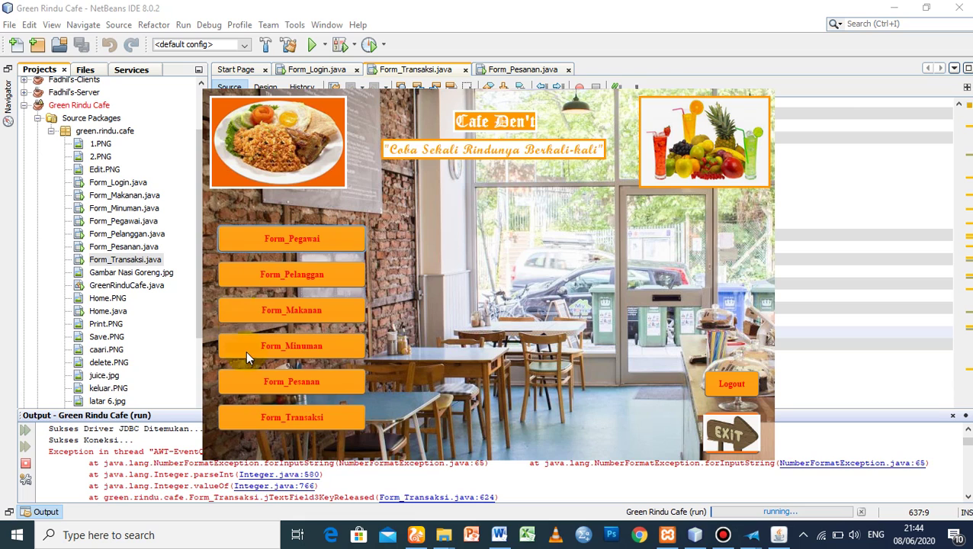
{"action": "left_click", "coordinate": [301, 419]}
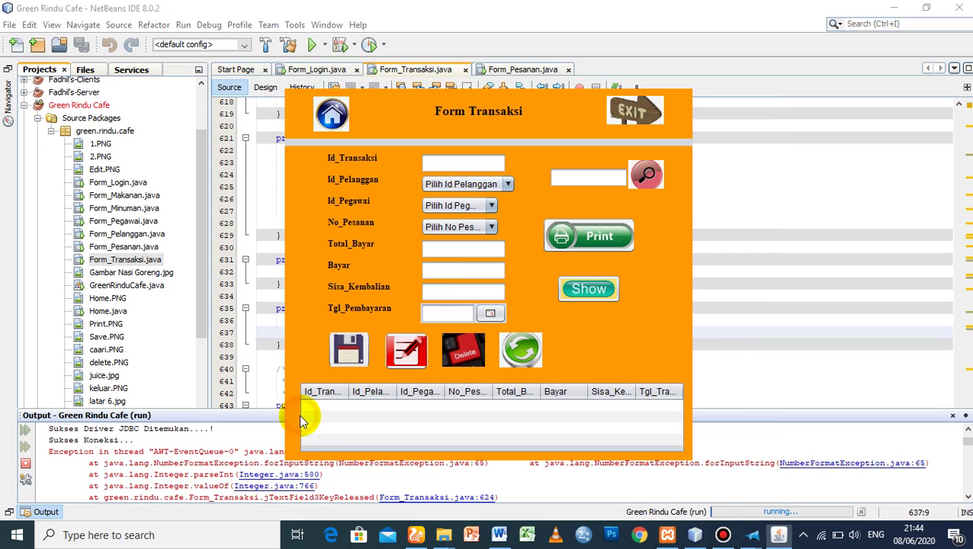
{"action": "left_click", "coordinate": [464, 227]}
{"action": "left_click", "coordinate": [468, 242]}
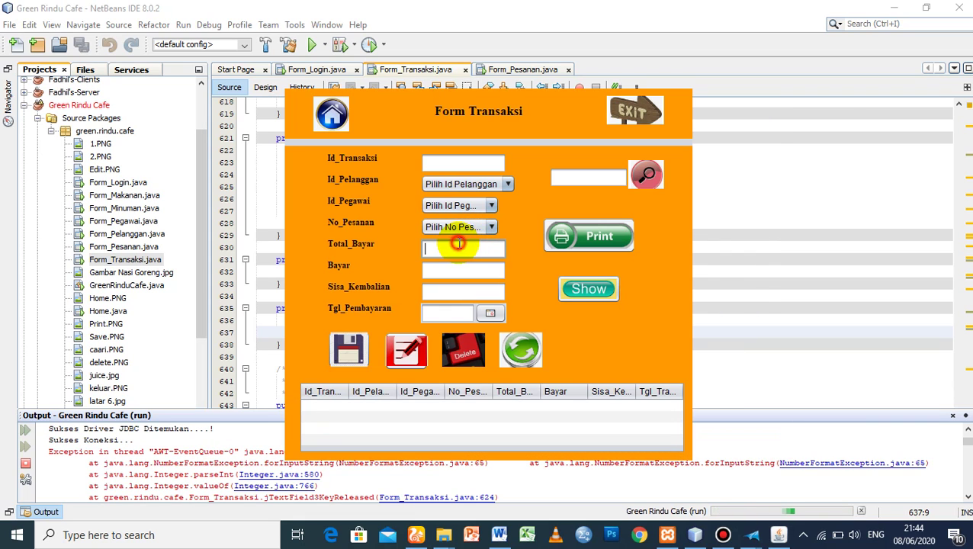
{"action": "left_click", "coordinate": [443, 250]}
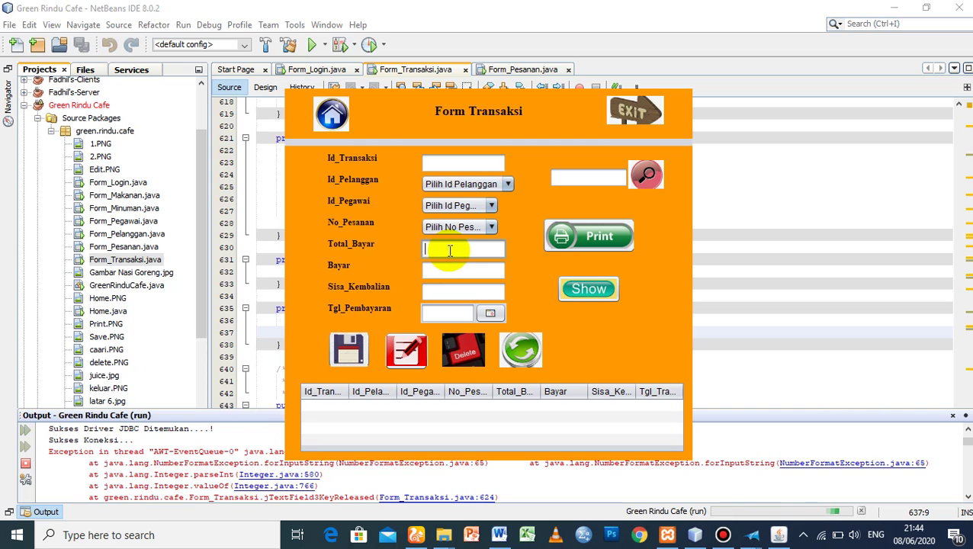
{"action": "left_click", "coordinate": [448, 274]}
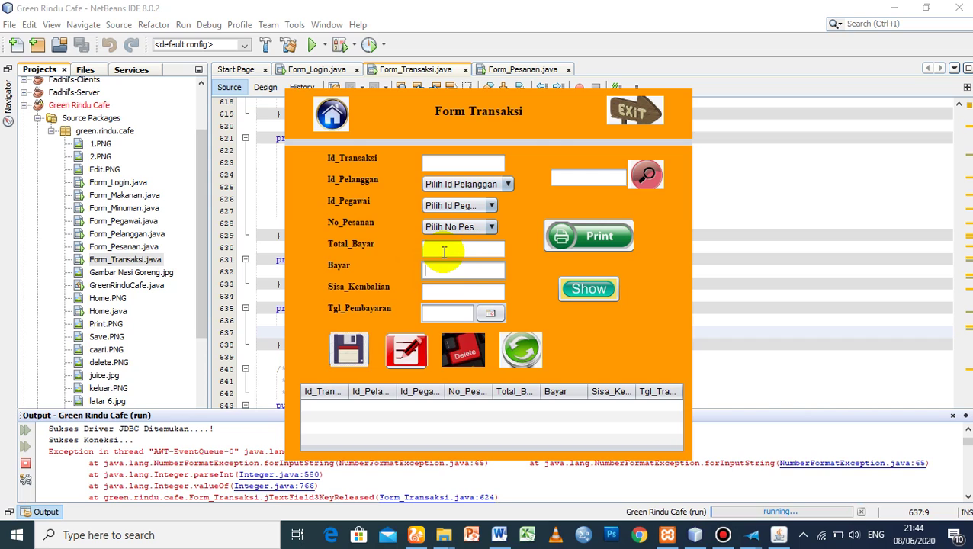
{"action": "left_click", "coordinate": [456, 297]}
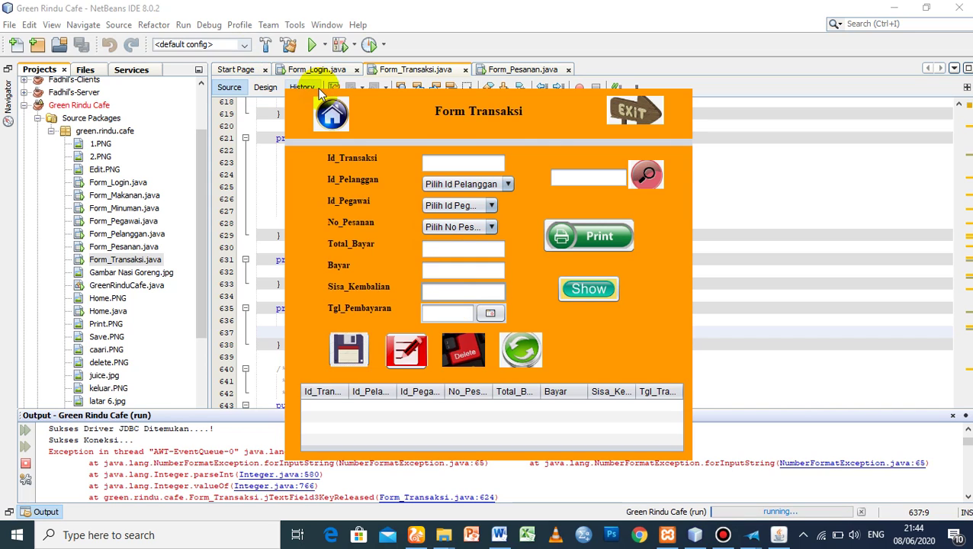
{"action": "left_click", "coordinate": [340, 115]}
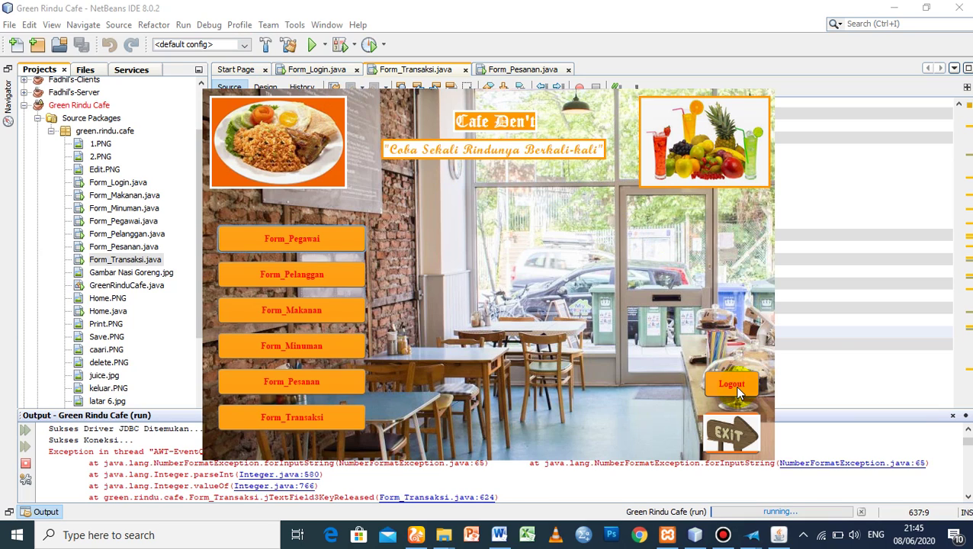
- Log out, log back in with the username and password, exit the app, and bring up Bandicam
{"action": "left_click", "coordinate": [731, 384]}
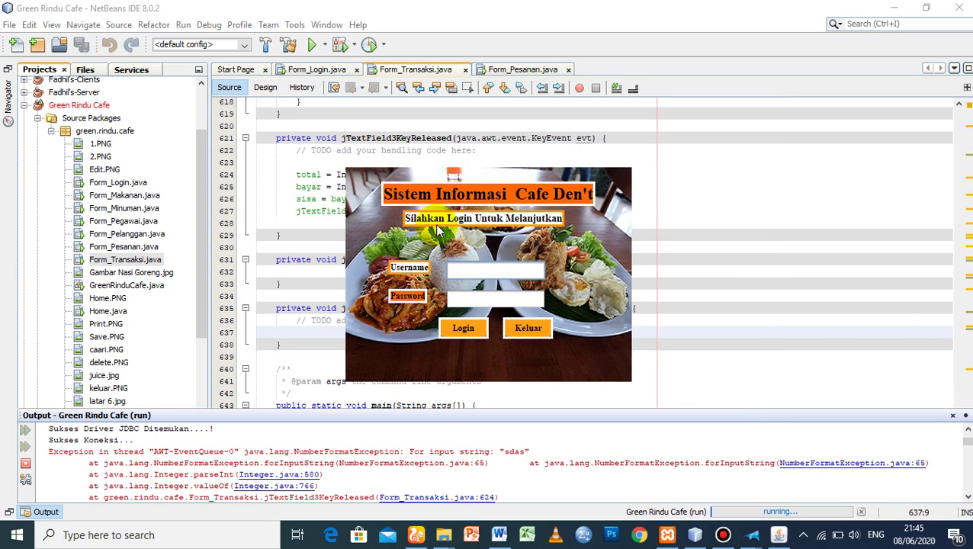
{"action": "type", "text": "admin"}
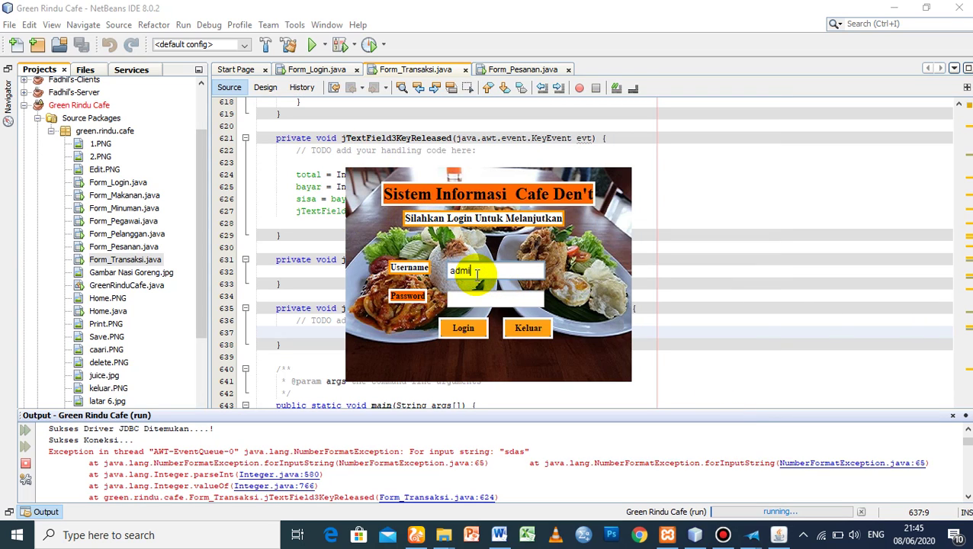
{"action": "type", "text": "******"}
{"action": "key", "text": "BackSpace"}
{"action": "key", "text": "BackSpace"}
{"action": "key", "text": "BackSpace"}
{"action": "key", "text": "BackSpace"}
{"action": "key", "text": "BackSpace"}
{"action": "key", "text": "BackSpace"}
{"action": "type", "text": "********"}
{"action": "left_click", "coordinate": [464, 334]}
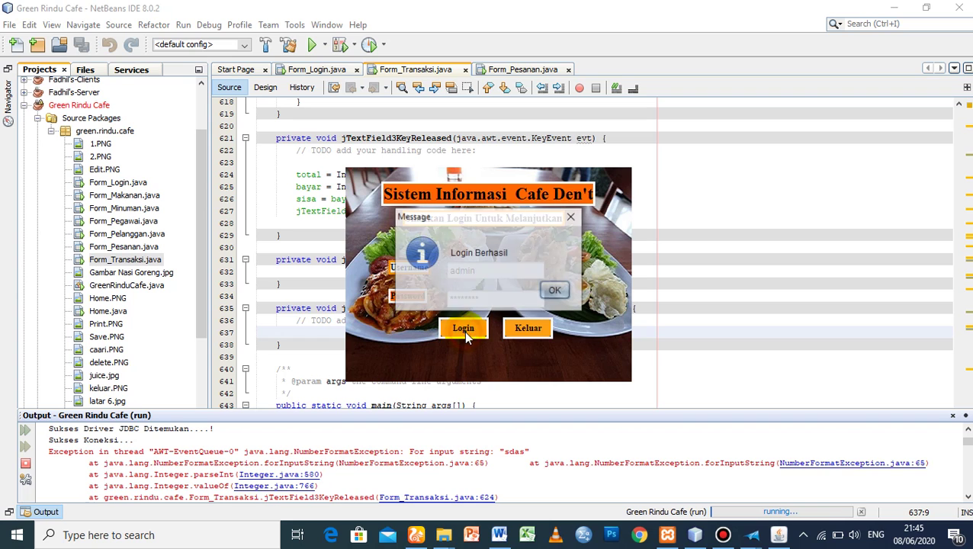
{"action": "left_click", "coordinate": [550, 291]}
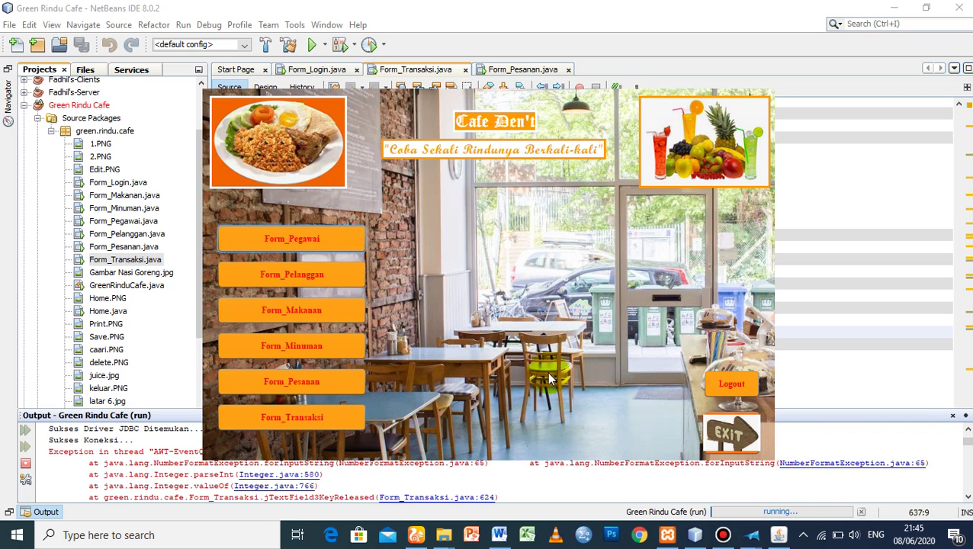
{"action": "left_click", "coordinate": [727, 428]}
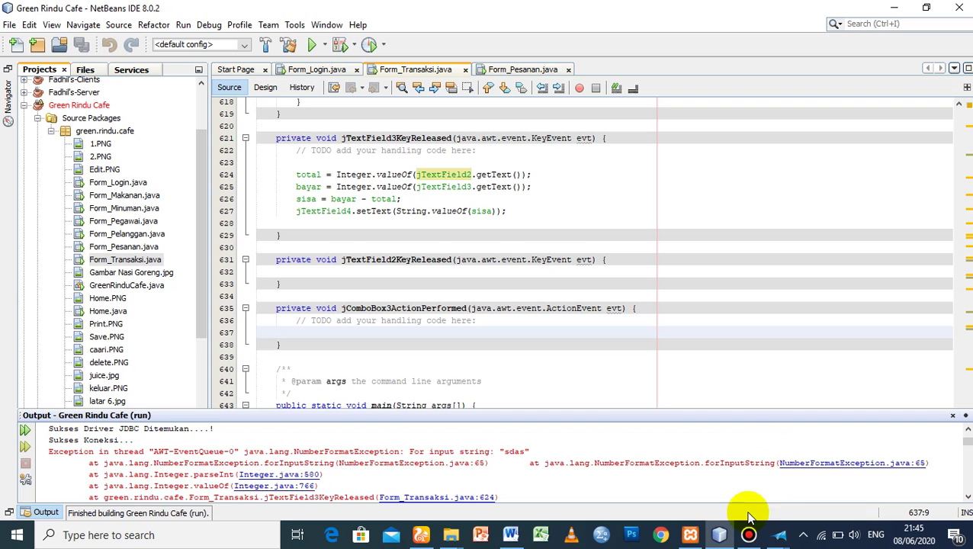
{"action": "left_click", "coordinate": [749, 531]}
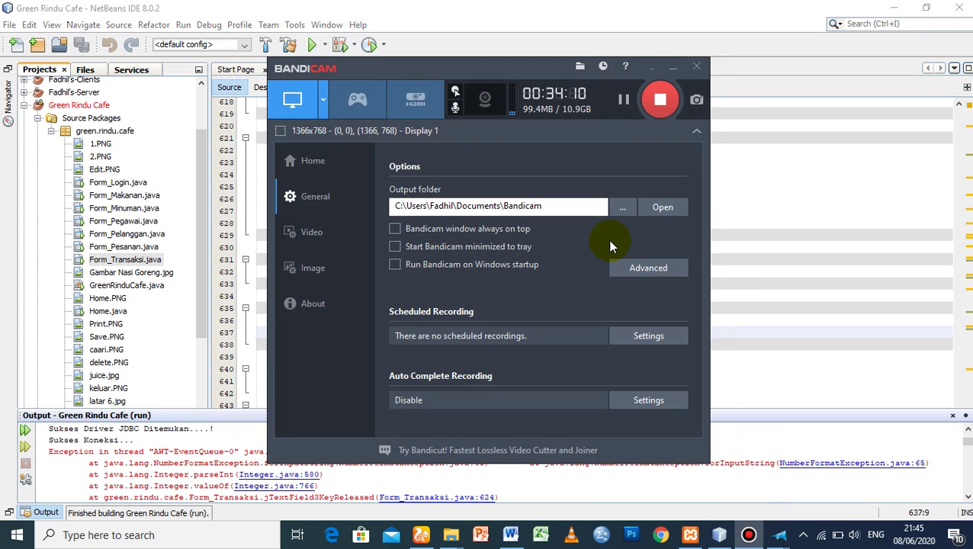